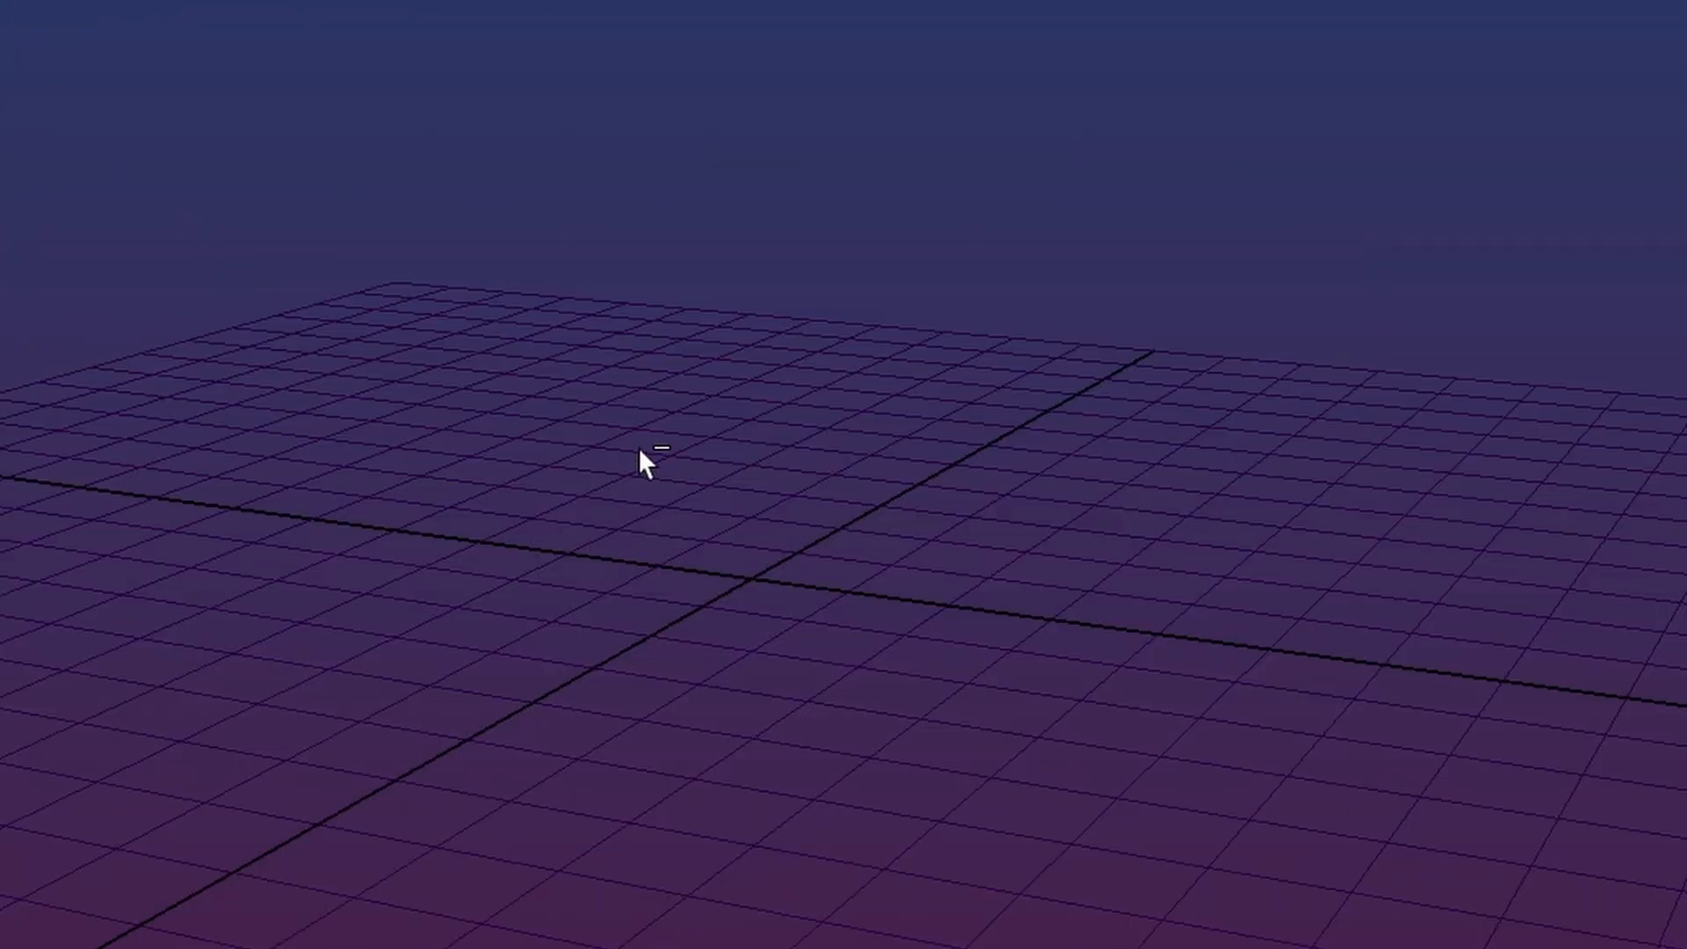
- Run Python commands that import the AllTheInputs module and call its show() function
{"action": "key", "text": "ctrl+space"}
{"action": "type", "text": "import A"}
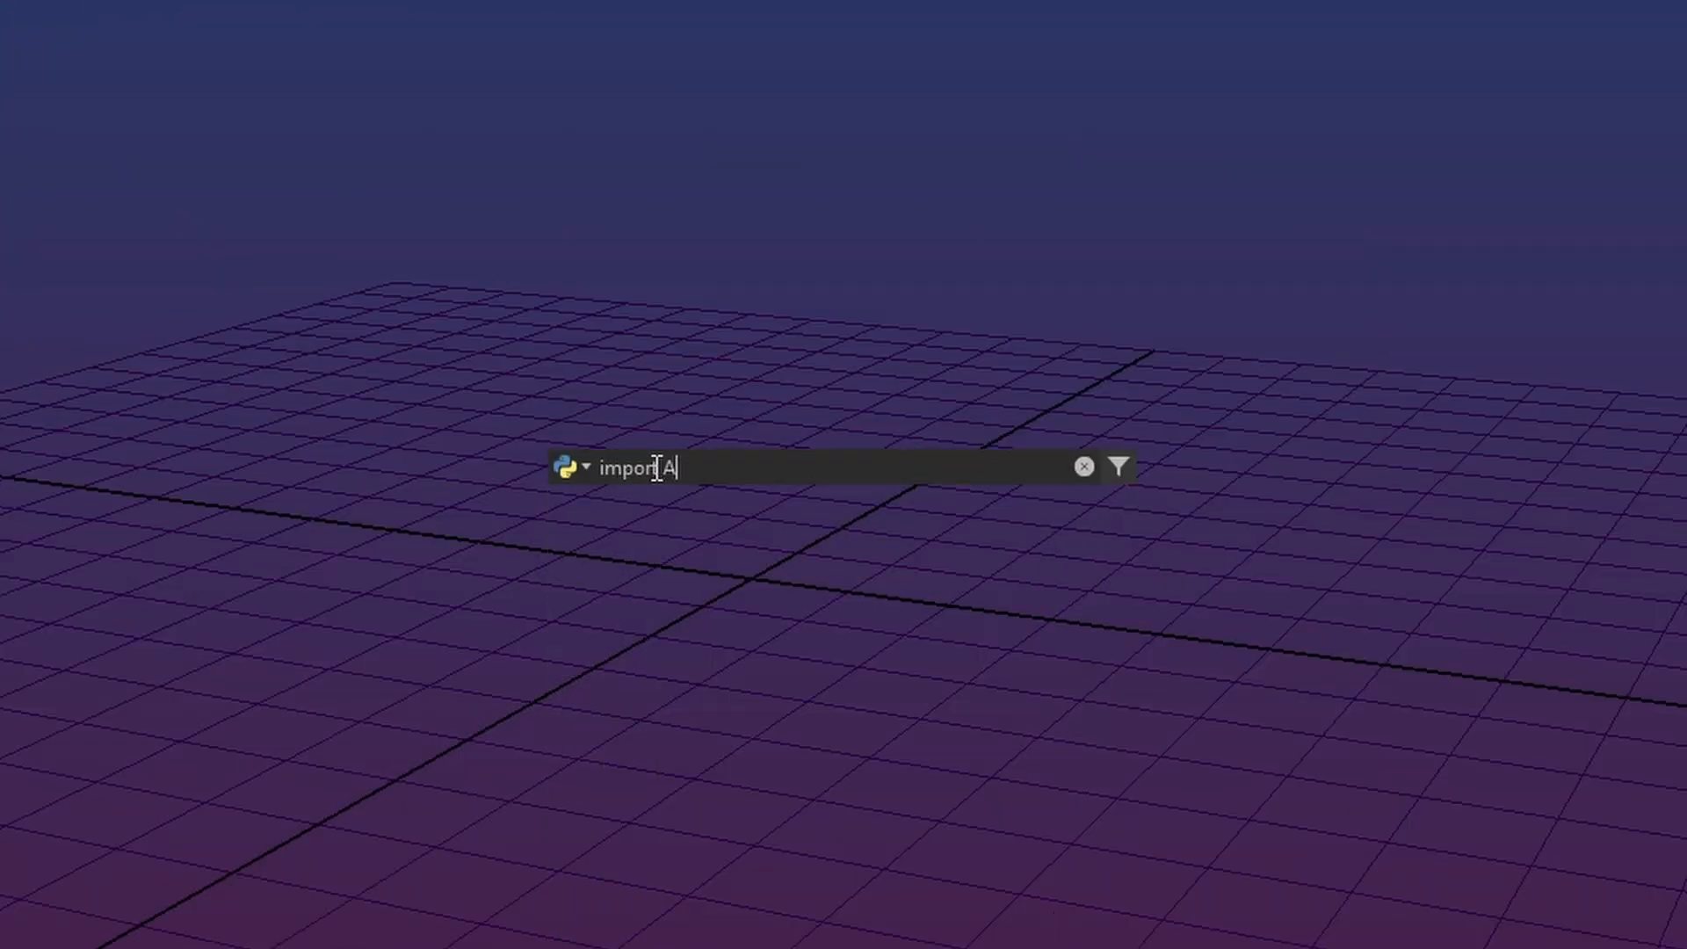
{"action": "key", "text": "Return"}
{"action": "key", "text": "ctrl+space"}
{"action": "key", "text": "Up"}
{"action": "type", "text": "ow()"}
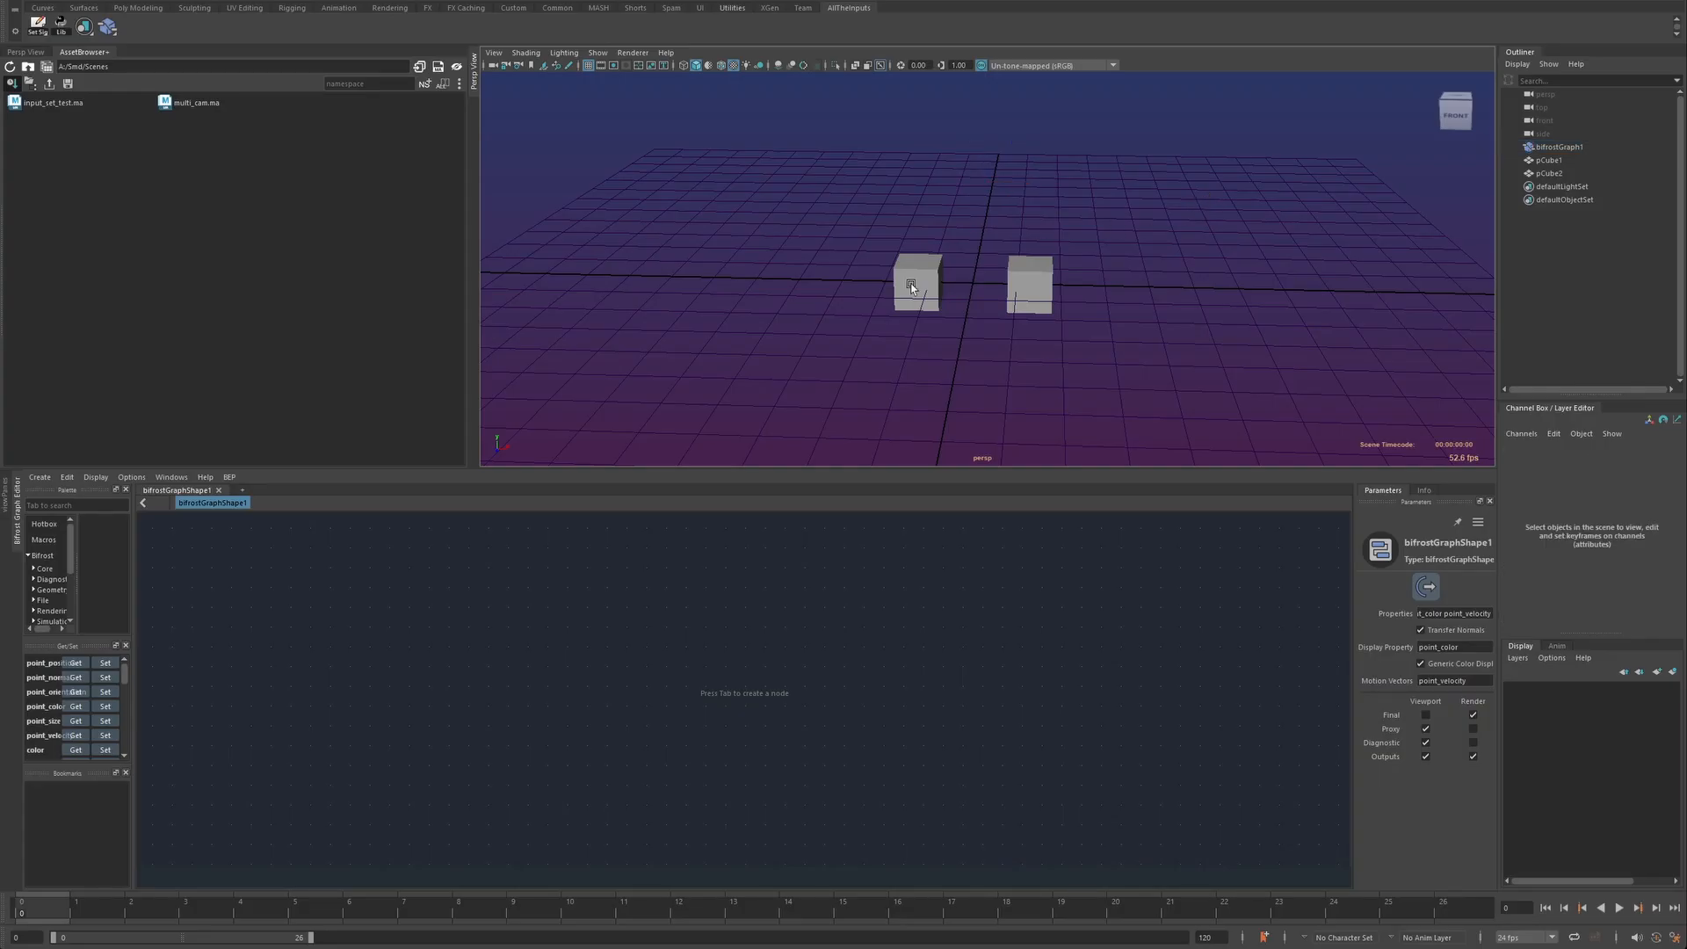
- Create a set containing pCube1, the left cube of the pair
{"action": "left_click", "coordinate": [910, 283]}
{"action": "right_click", "coordinate": [1548, 159]}
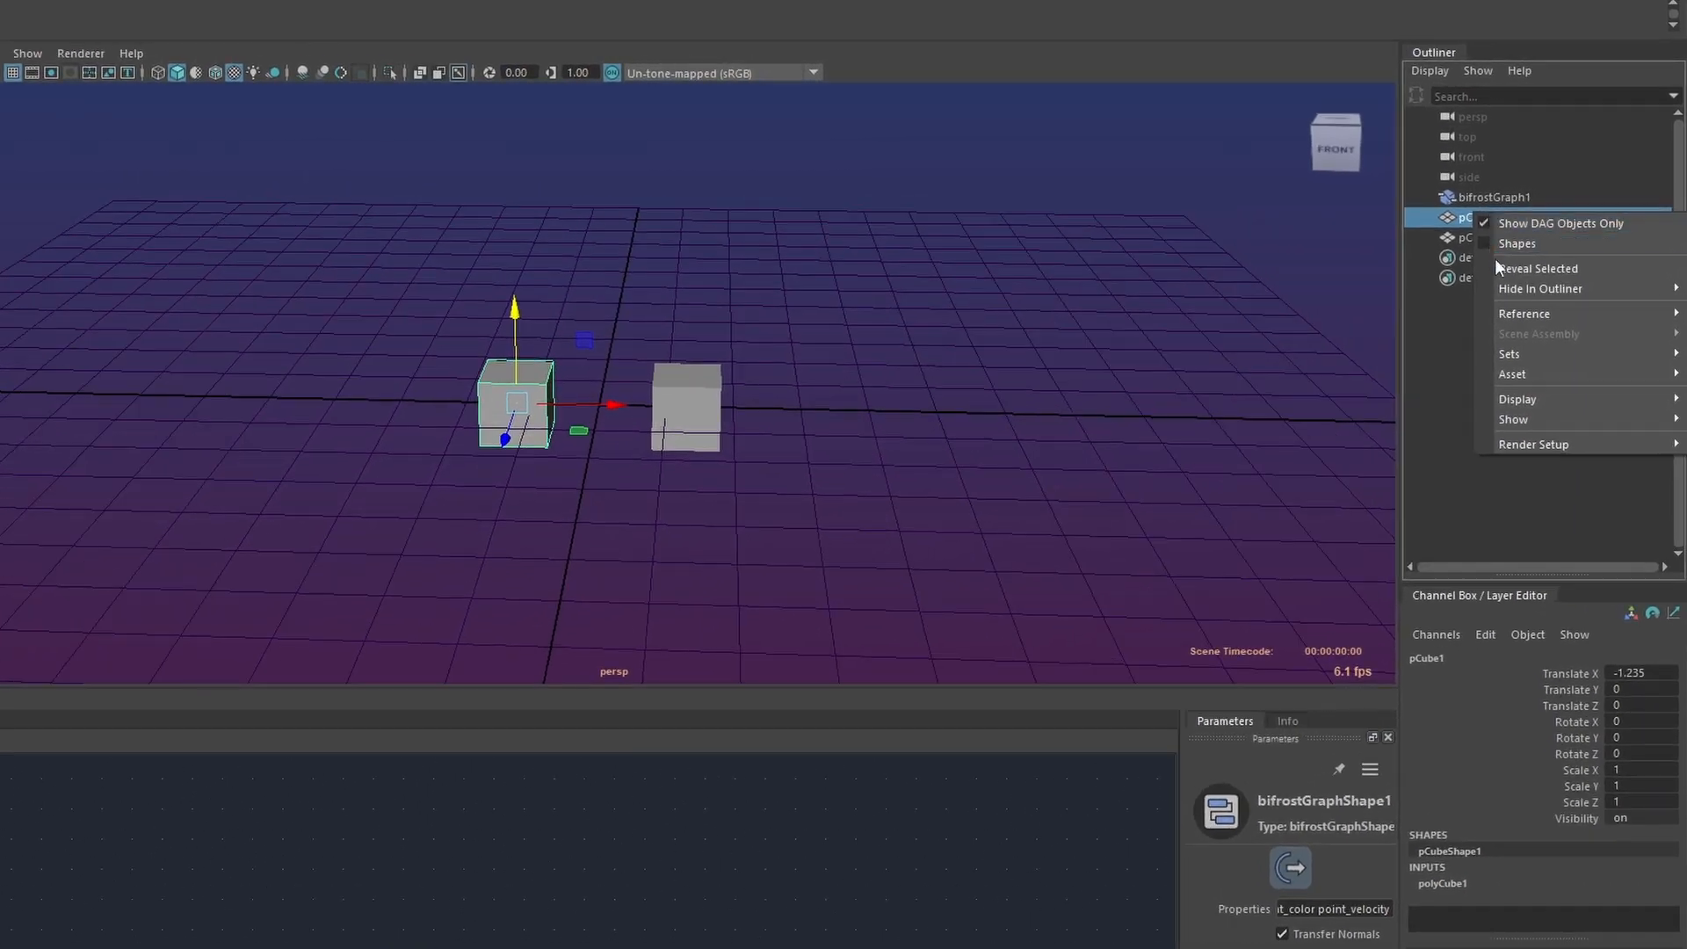
{"action": "mouse_move", "coordinate": [1536, 353]}
{"action": "left_click", "coordinate": [1321, 353]}
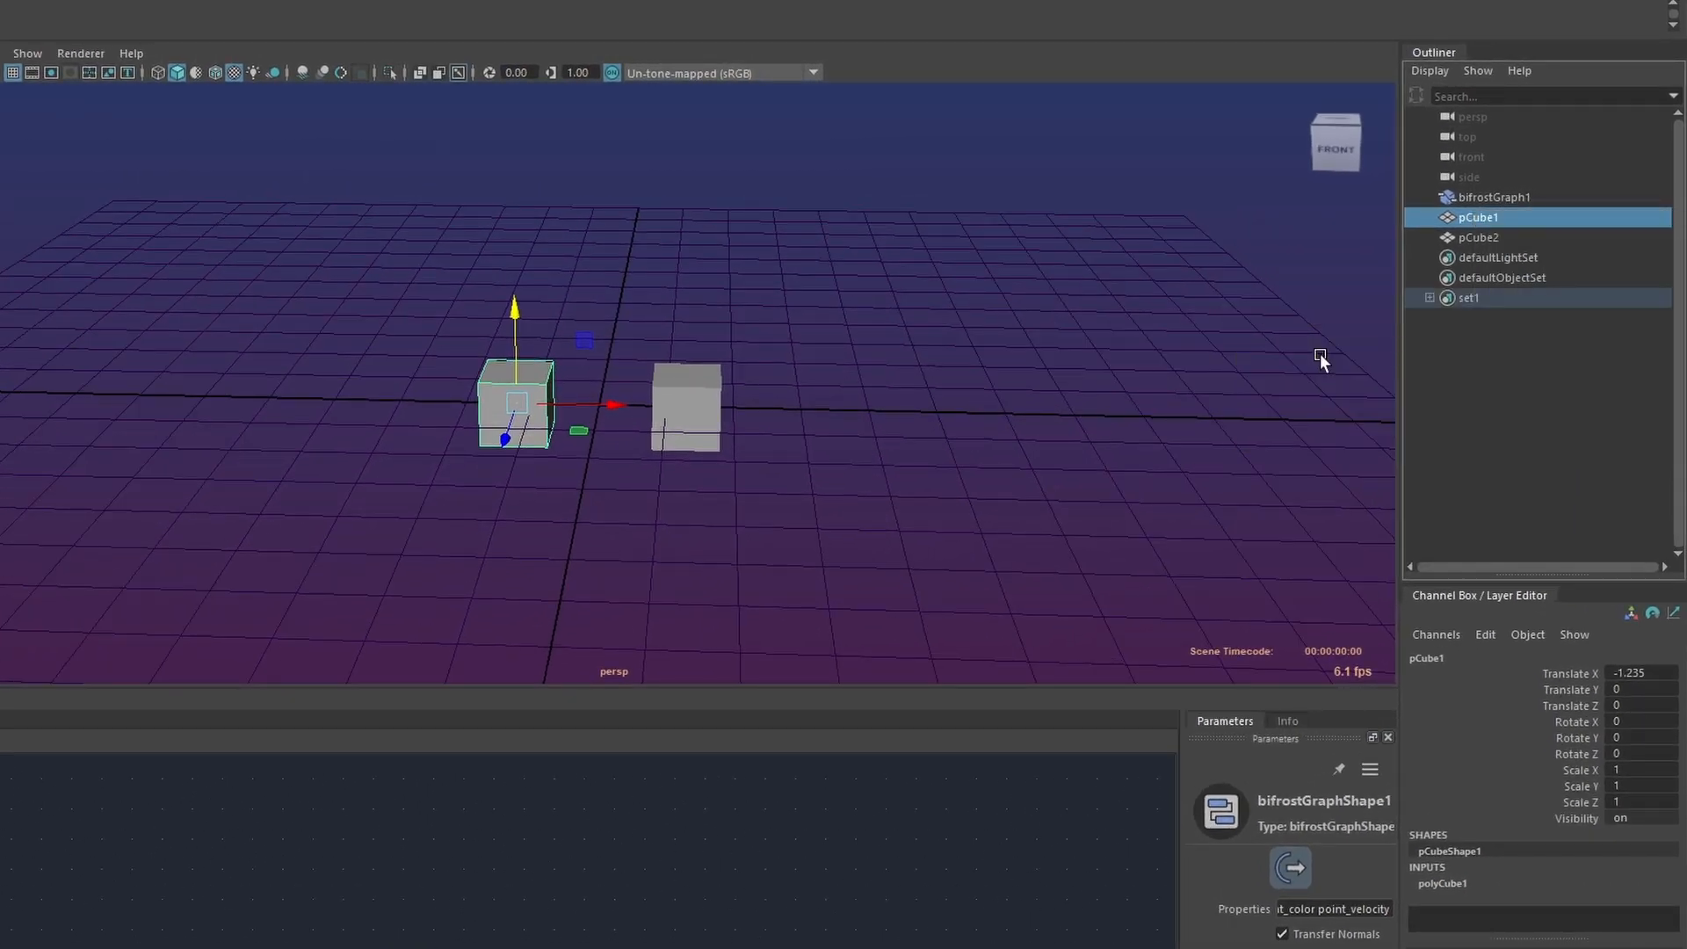
- Generate a Bifrost graph from set1 and add that graph as an input node in bifrostGraphShape1
{"action": "left_click", "coordinate": [1479, 297]}
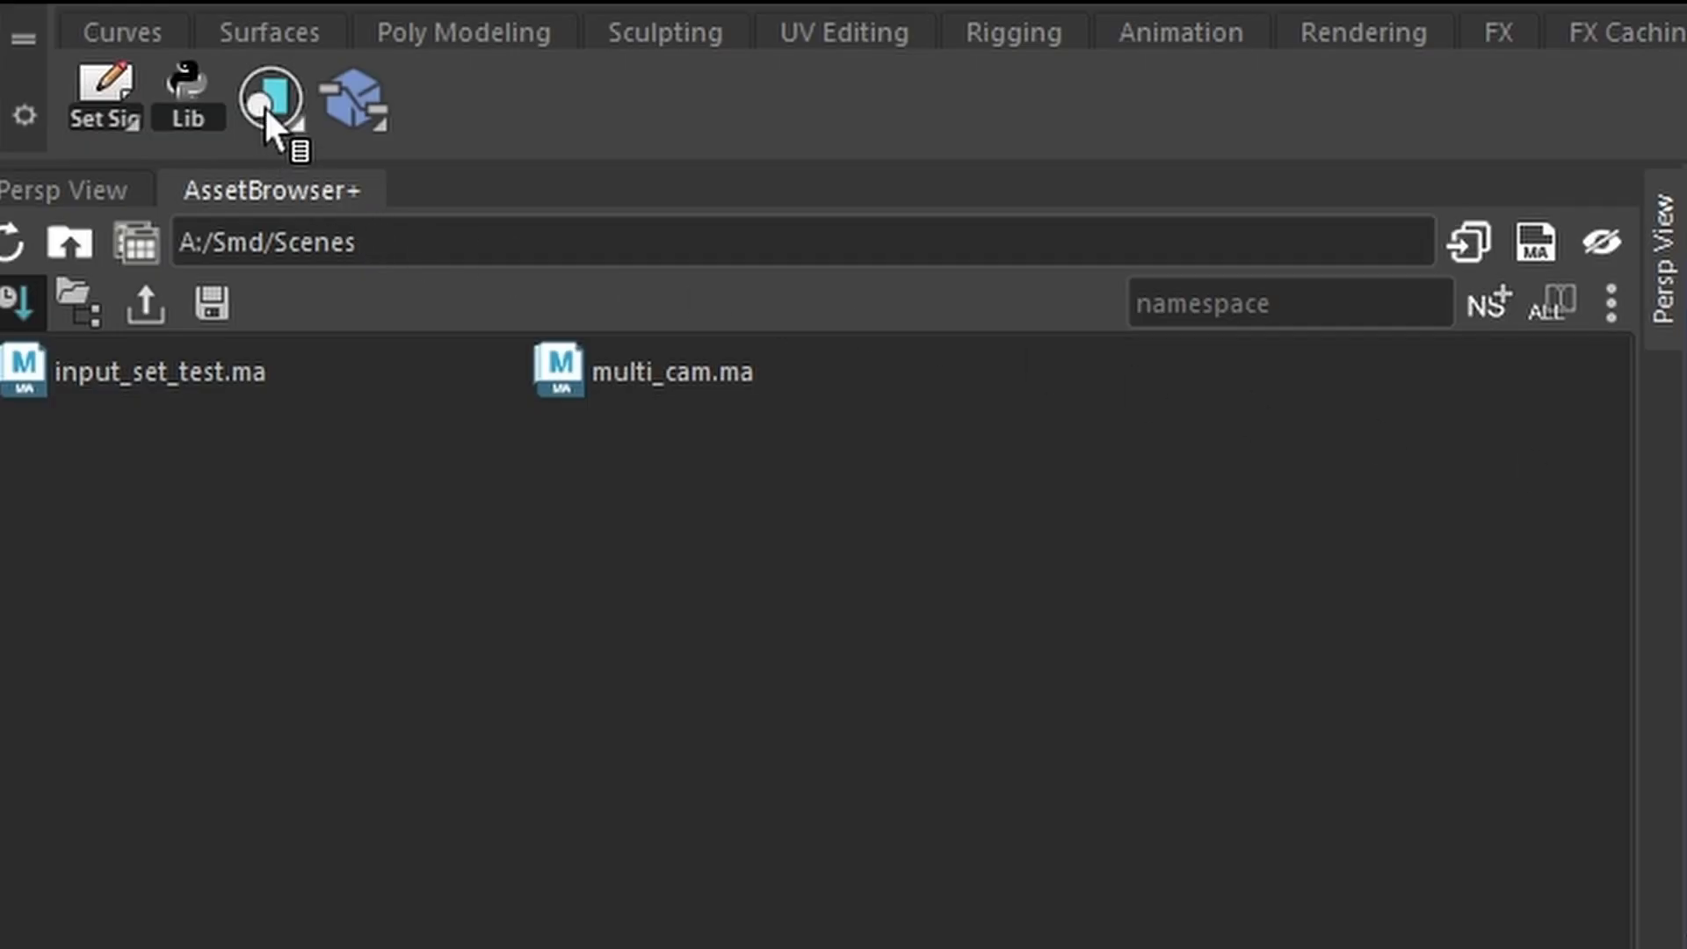
{"action": "left_click", "coordinate": [264, 103]}
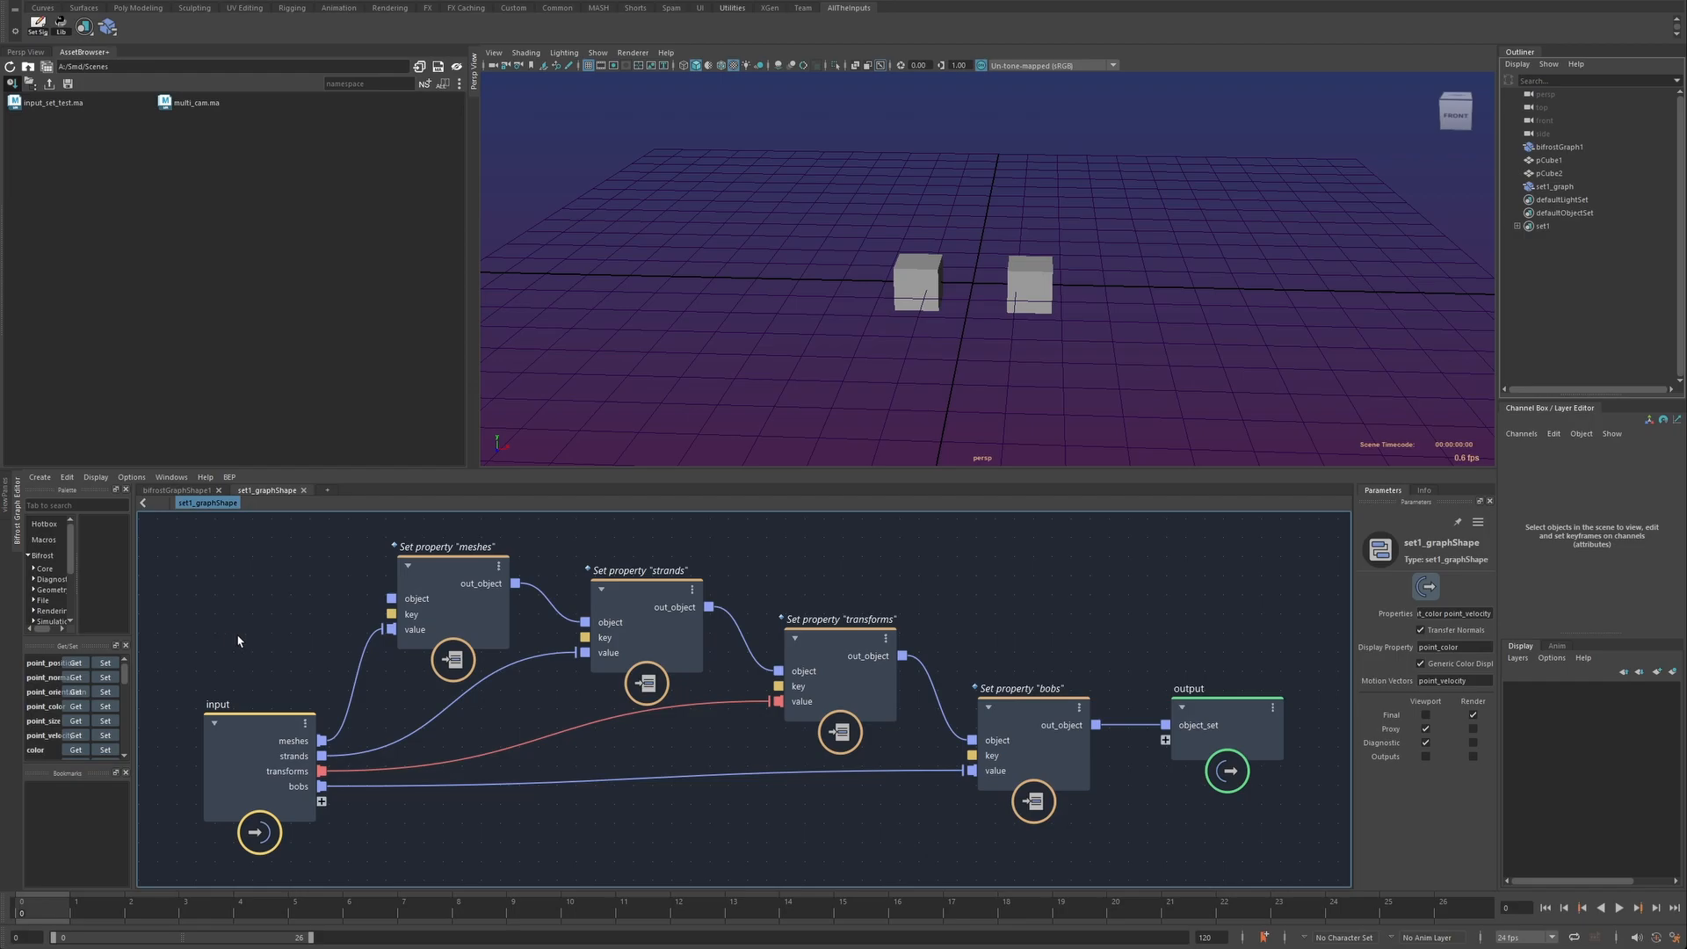
{"action": "left_click", "coordinate": [194, 491]}
{"action": "left_click_drag", "start_coordinate": [1554, 186], "coordinate": [578, 636]}
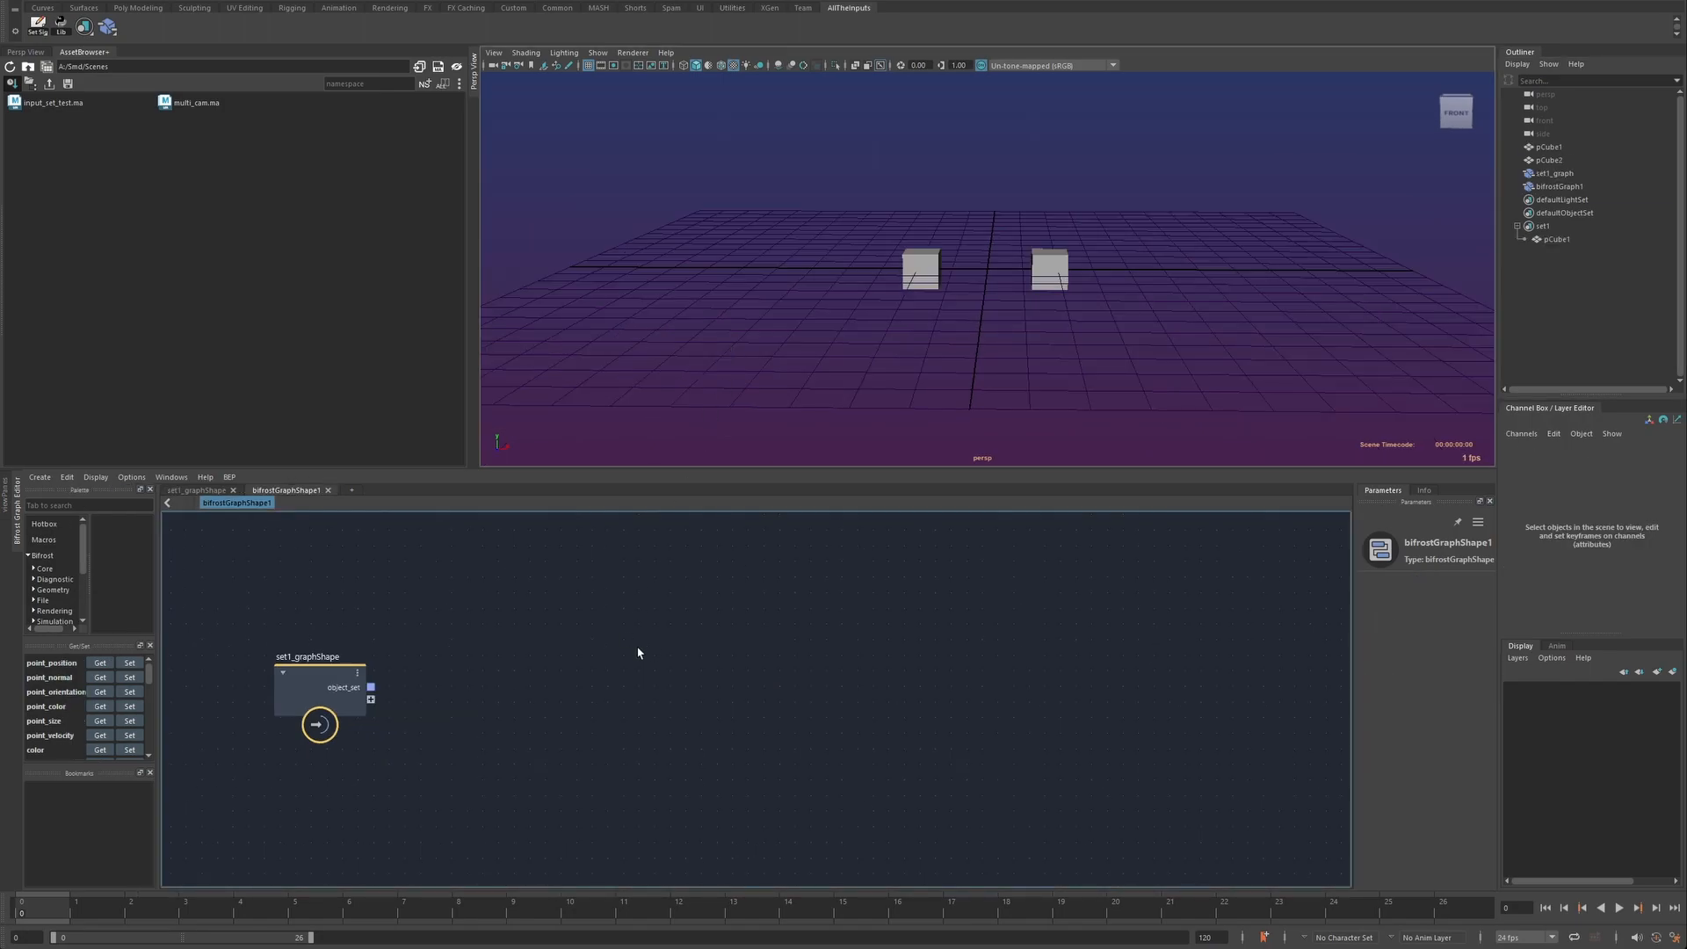
- Add a break_set node fed by set1_graphShape's object_set and connect its meshes to a terminal's diagnostic input
{"action": "key", "text": "Tab"}
{"action": "type", "text": "brea"}
{"action": "key", "text": "Down"}
{"action": "key", "text": "Down"}
{"action": "key", "text": "Return"}
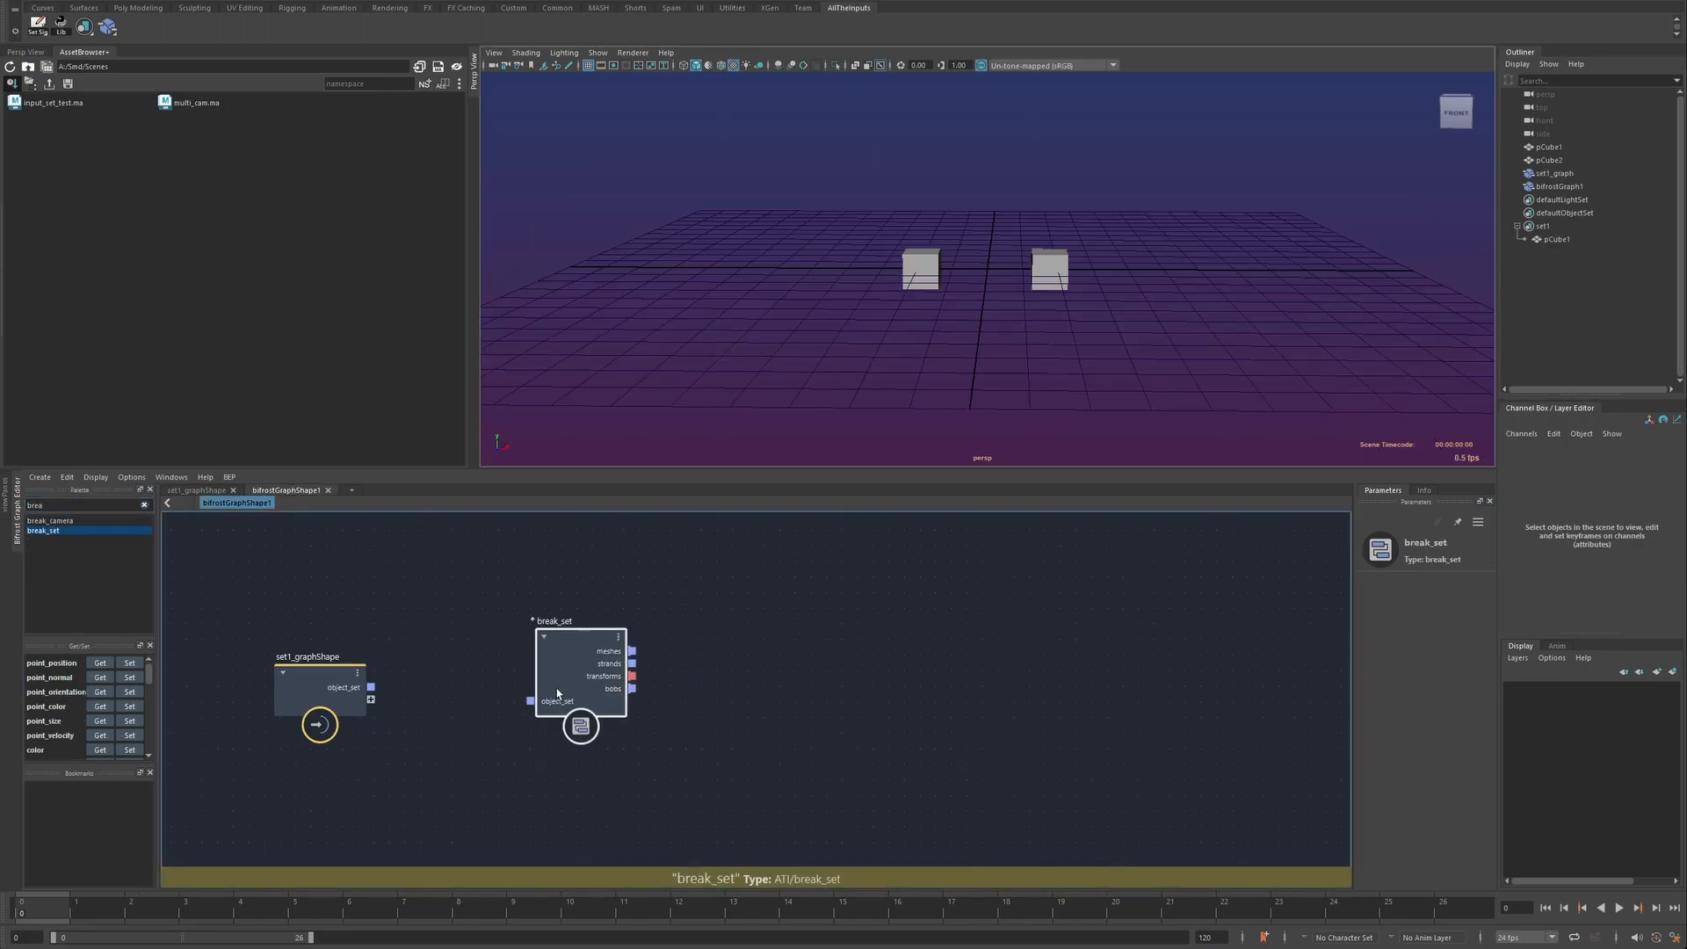
{"action": "left_click_drag", "start_coordinate": [595, 685], "coordinate": [487, 702]}
{"action": "left_click_drag", "start_coordinate": [373, 688], "coordinate": [463, 710]}
{"action": "left_click_drag", "start_coordinate": [499, 683], "coordinate": [477, 695]}
{"action": "right_click_drag", "start_coordinate": [651, 655], "coordinate": [651, 617]}
{"action": "left_click_drag", "start_coordinate": [538, 672], "coordinate": [651, 689]}
- Add pCube2 to set1 and clear the selection
{"action": "left_click", "coordinate": [1549, 160]}
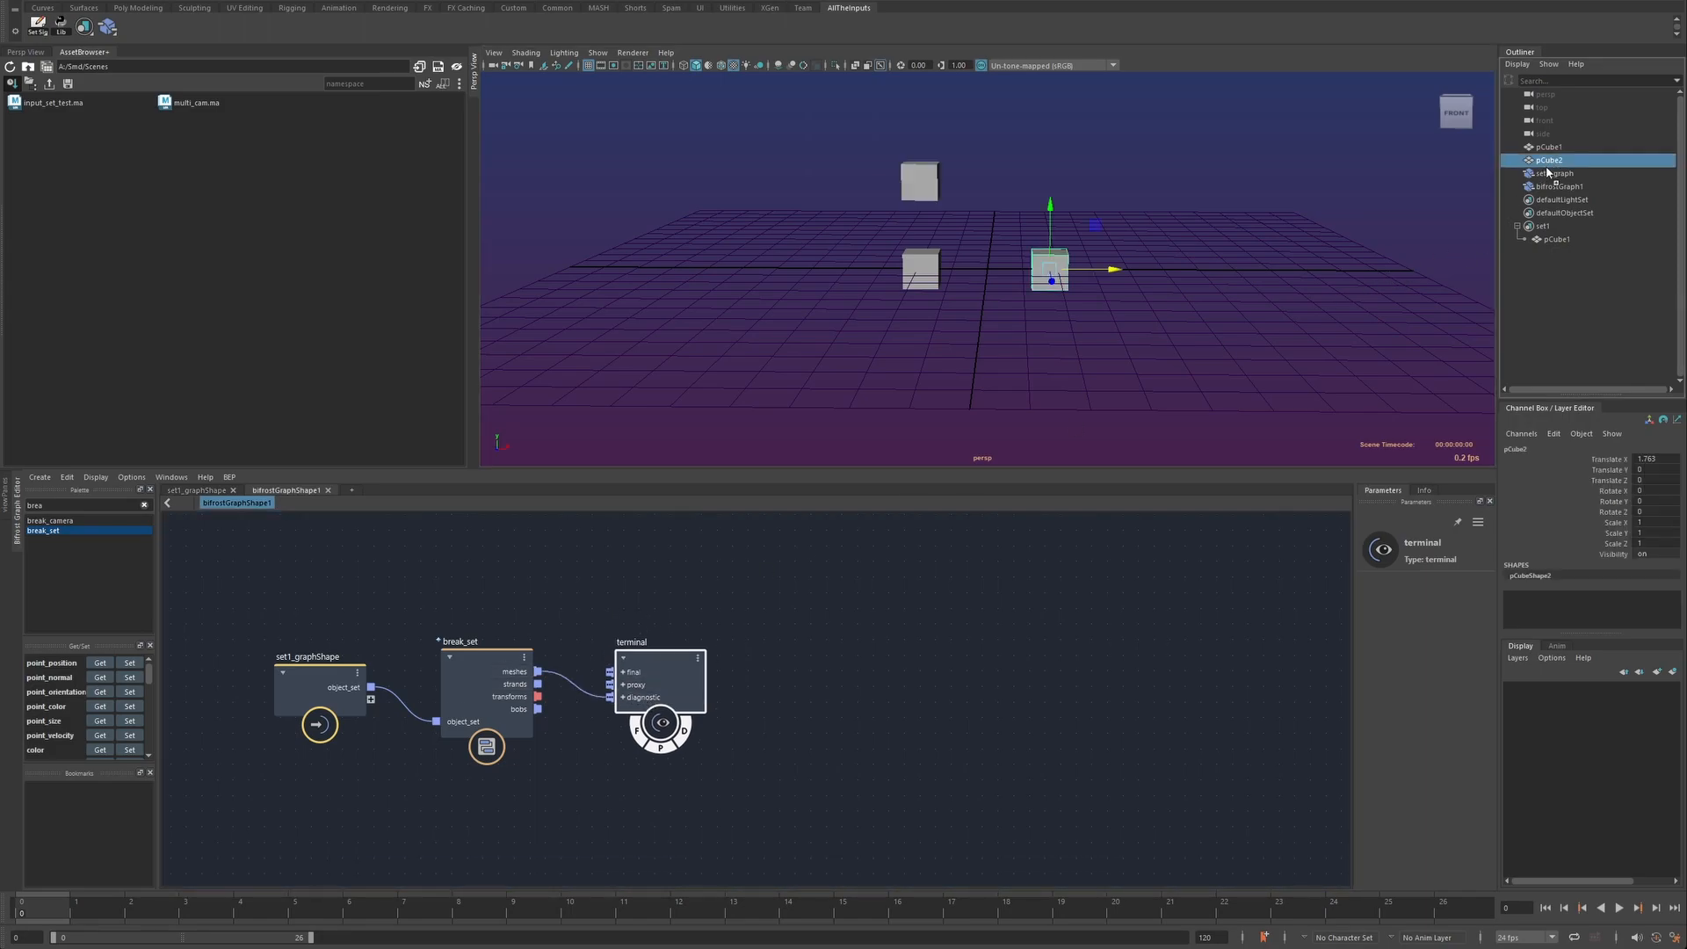
{"action": "middle_click_drag", "start_coordinate": [1549, 160], "coordinate": [1544, 226]}
{"action": "left_click", "coordinate": [858, 323]}
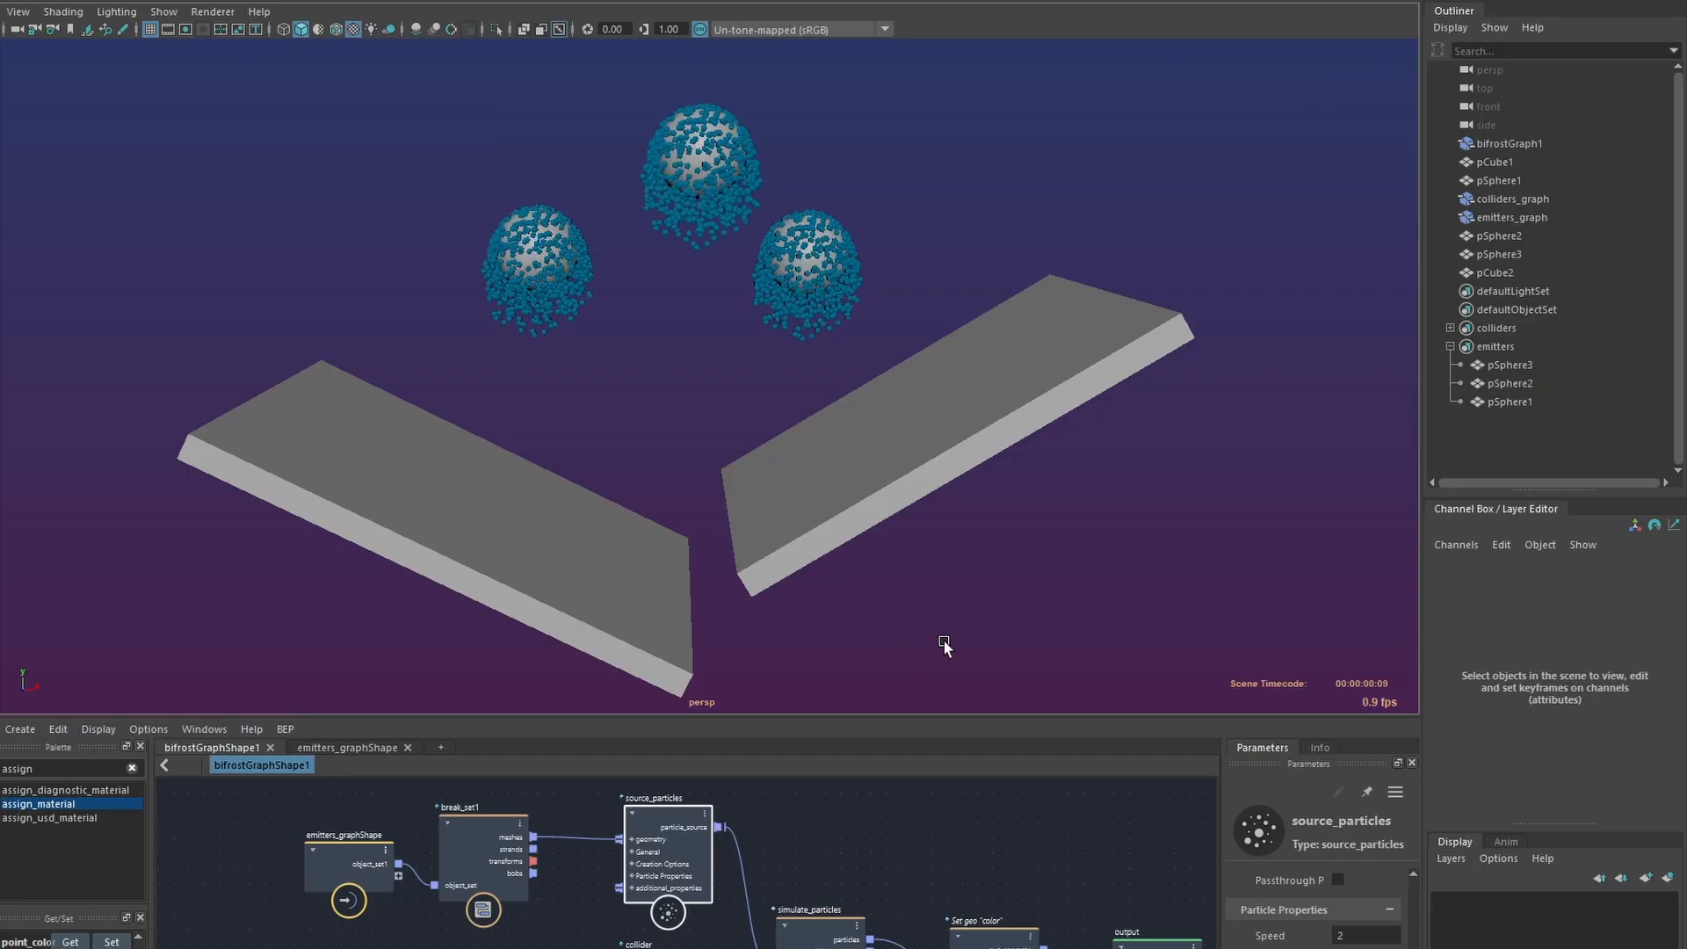
- Play the particle simulation from the three emitter spheres and restart it from the beginning
{"action": "key", "text": "alt+v"}
{"action": "left_click", "coordinate": [960, 453]}
{"action": "left_click", "coordinate": [1188, 495]}
{"action": "key", "text": "alt+shift+v"}
{"action": "key", "text": "alt+v"}
- Add pCube2 to the colliders set and replay the particle simulation
{"action": "middle_click_drag", "start_coordinate": [1509, 277], "coordinate": [1505, 330]}
{"action": "key", "text": "alt+v"}
{"action": "left_click", "coordinate": [1518, 368]}
{"action": "left_click", "coordinate": [1511, 378], "text": "shift"}
{"action": "left_click", "coordinate": [1267, 483]}
{"action": "key", "text": "alt+v"}
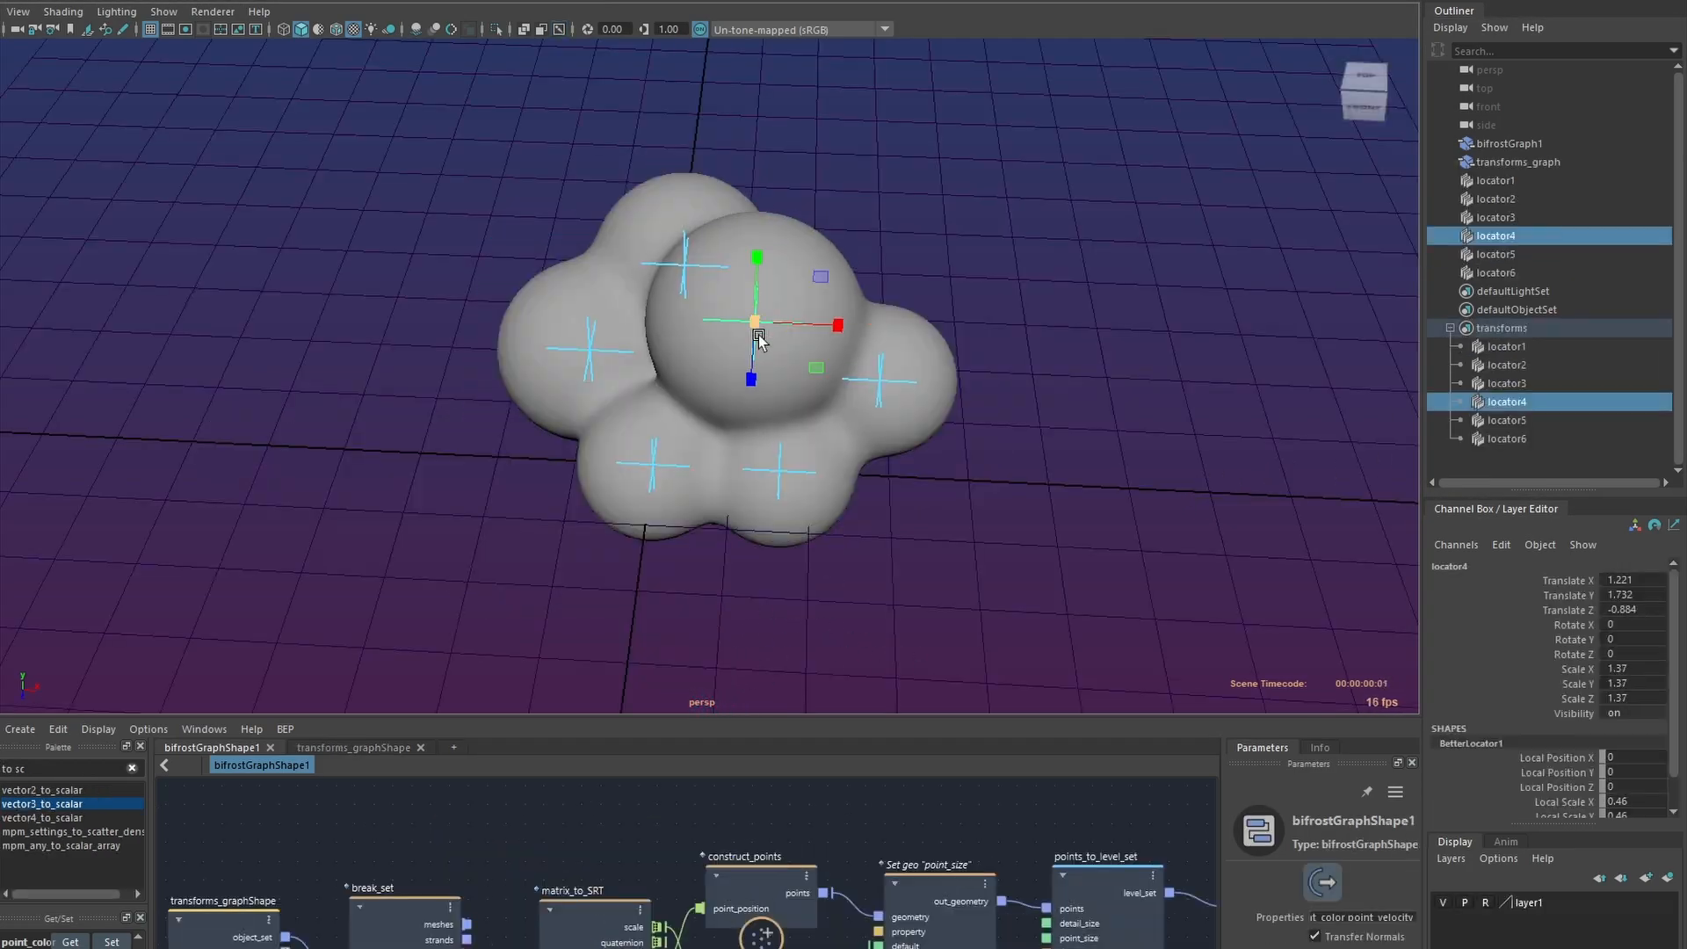
- Duplicate the seven locators and move the copies along X beside the originals to extend the blob shape
{"action": "left_click_drag", "start_coordinate": [585, 365], "coordinate": [837, 490]}
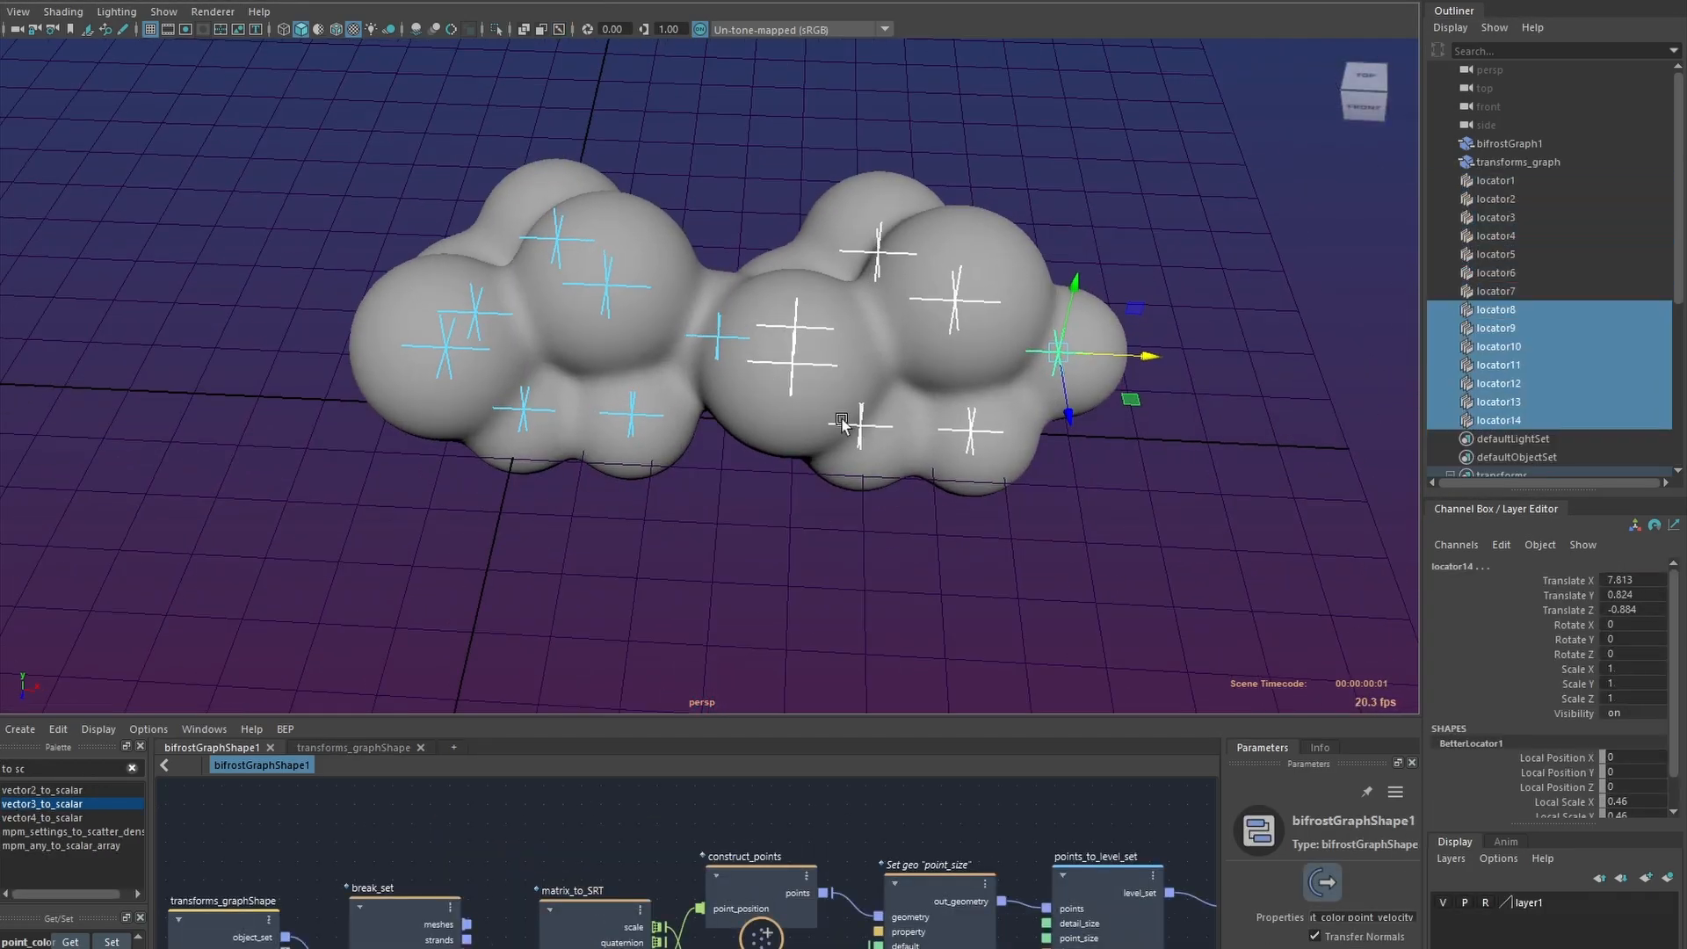
{"action": "left_click", "coordinate": [603, 482]}
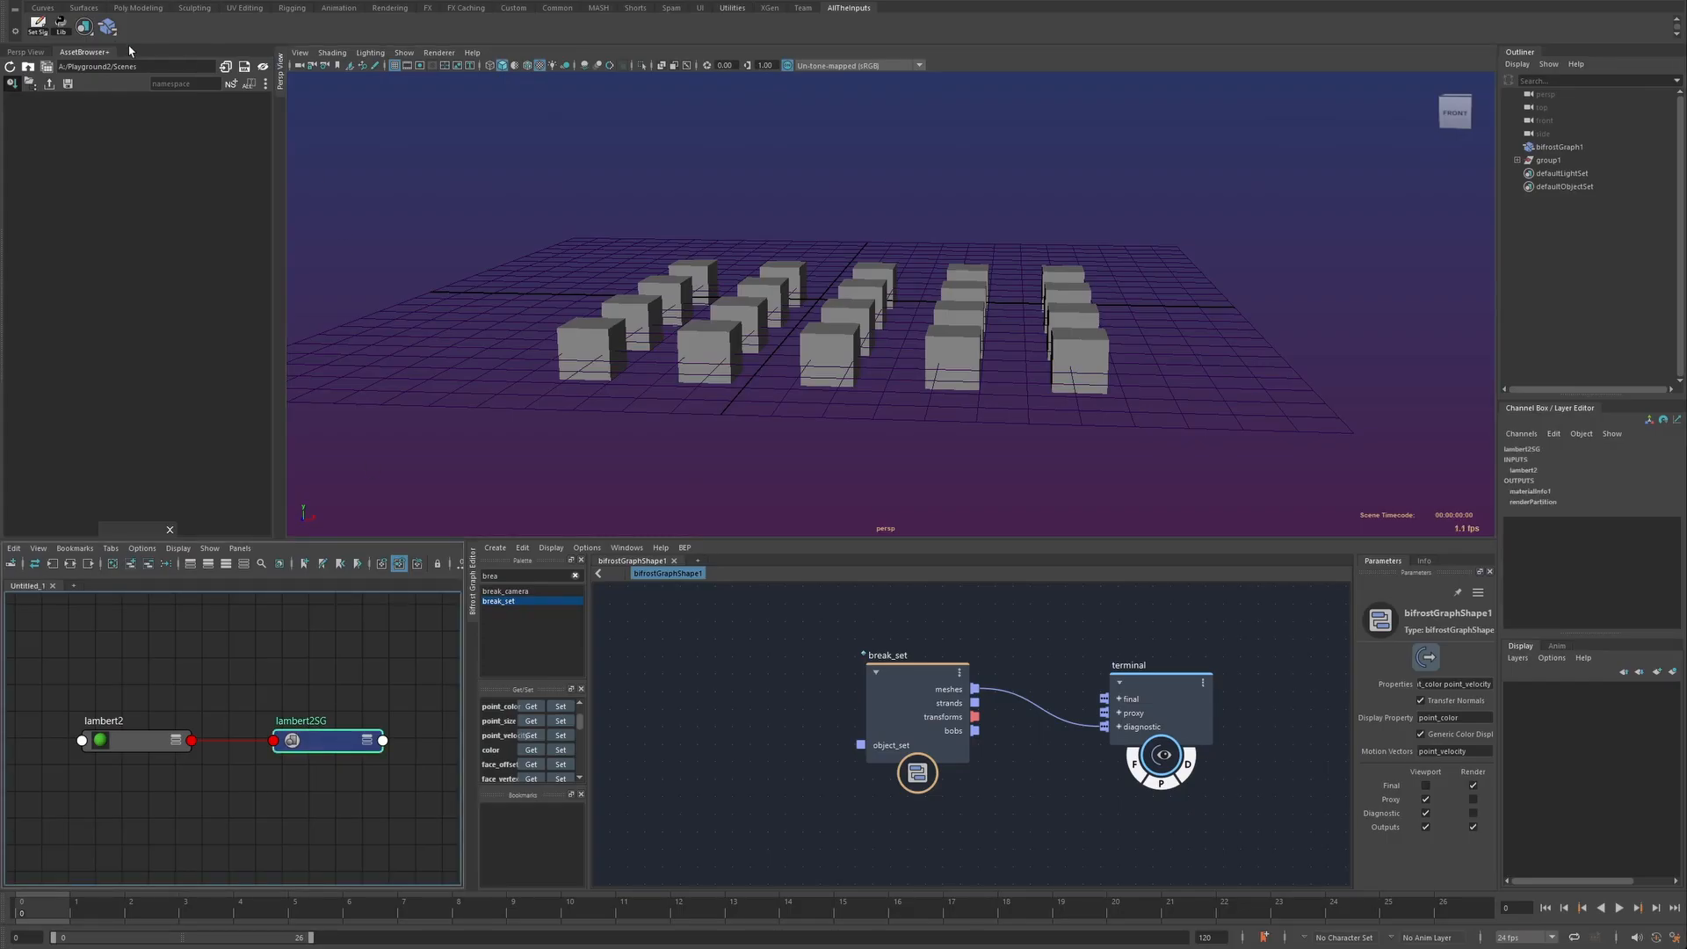
- Add the lambert2SG graph as an input node in bifrostGraphShape1 and connect it to break_set's object_set
{"action": "left_click", "coordinate": [734, 561]}
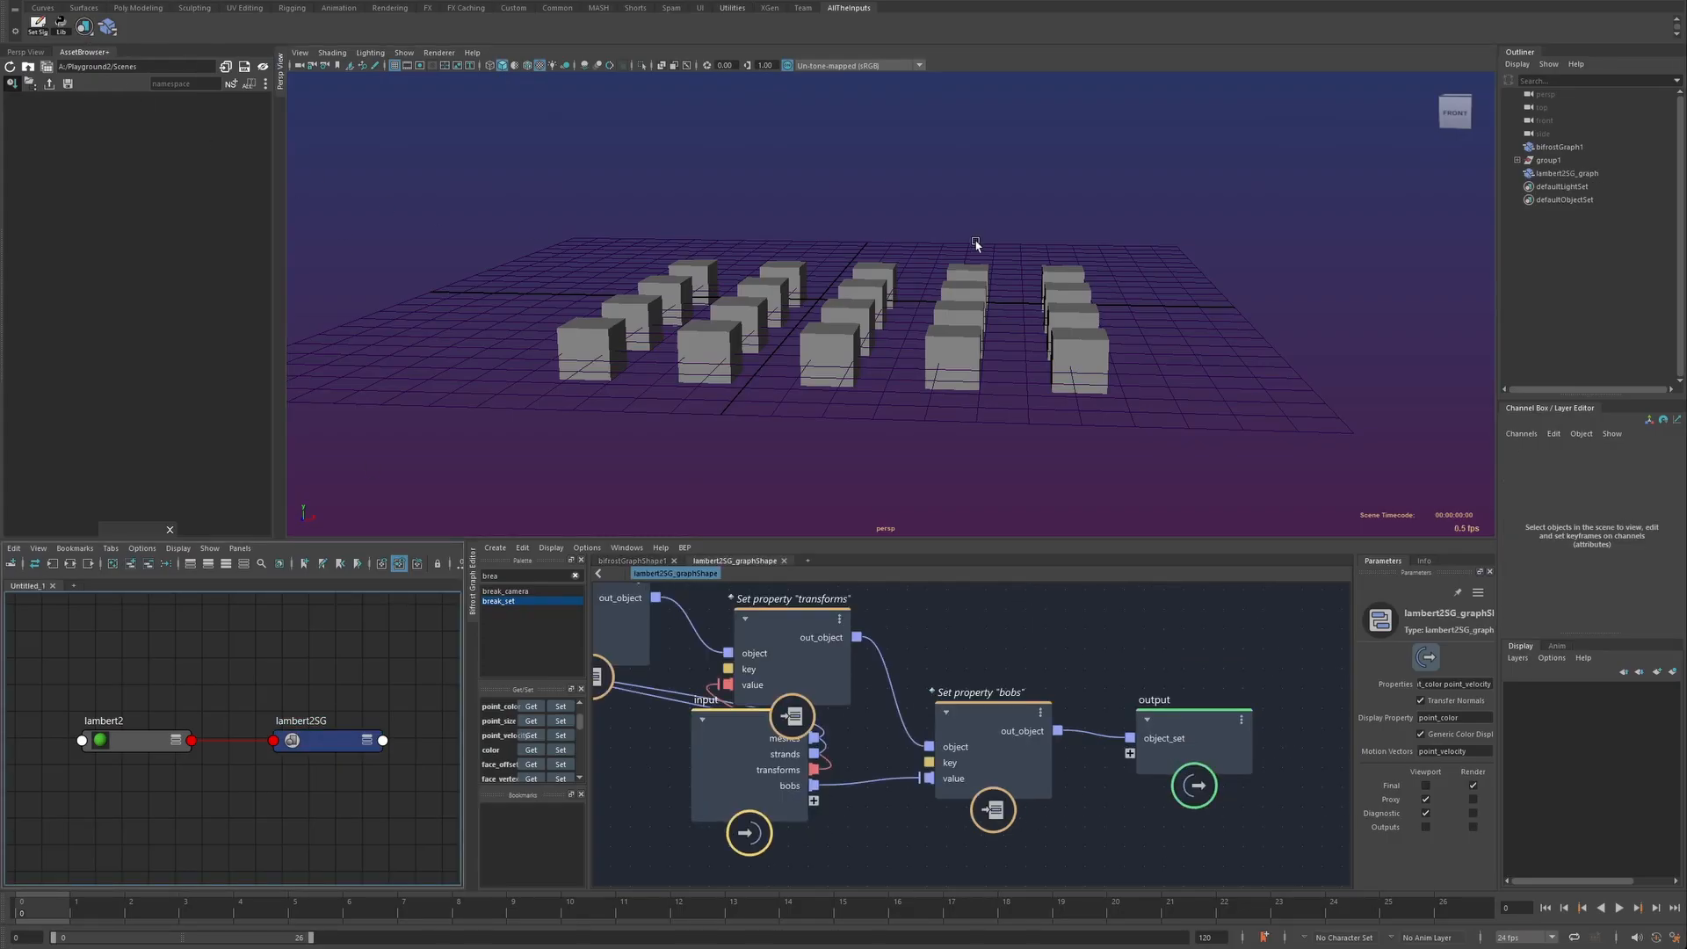
{"action": "left_click", "coordinate": [633, 565]}
{"action": "left_click", "coordinate": [1559, 175]}
{"action": "middle_click_drag", "start_coordinate": [1559, 175], "coordinate": [681, 788]}
{"action": "left_click_drag", "start_coordinate": [738, 787], "coordinate": [861, 745]}
{"action": "double_click", "coordinate": [678, 760]}
- Select groups of cubes in the viewport and assign the lambert2 material to them
{"action": "left_click_drag", "start_coordinate": [547, 249], "coordinate": [1067, 364]}
{"action": "right_click_drag", "start_coordinate": [842, 364], "coordinate": [923, 463]}
{"action": "left_click", "coordinate": [856, 437]}
{"action": "left_click_drag", "start_coordinate": [859, 437], "coordinate": [870, 420], "text": "alt"}
{"action": "left_click_drag", "start_coordinate": [873, 357], "coordinate": [1040, 348], "text": "shift"}
{"action": "right_click_drag", "start_coordinate": [962, 312], "coordinate": [938, 436]}
{"action": "left_click", "coordinate": [937, 437]}
{"action": "left_click_drag", "start_coordinate": [938, 437], "coordinate": [854, 454], "text": "alt"}
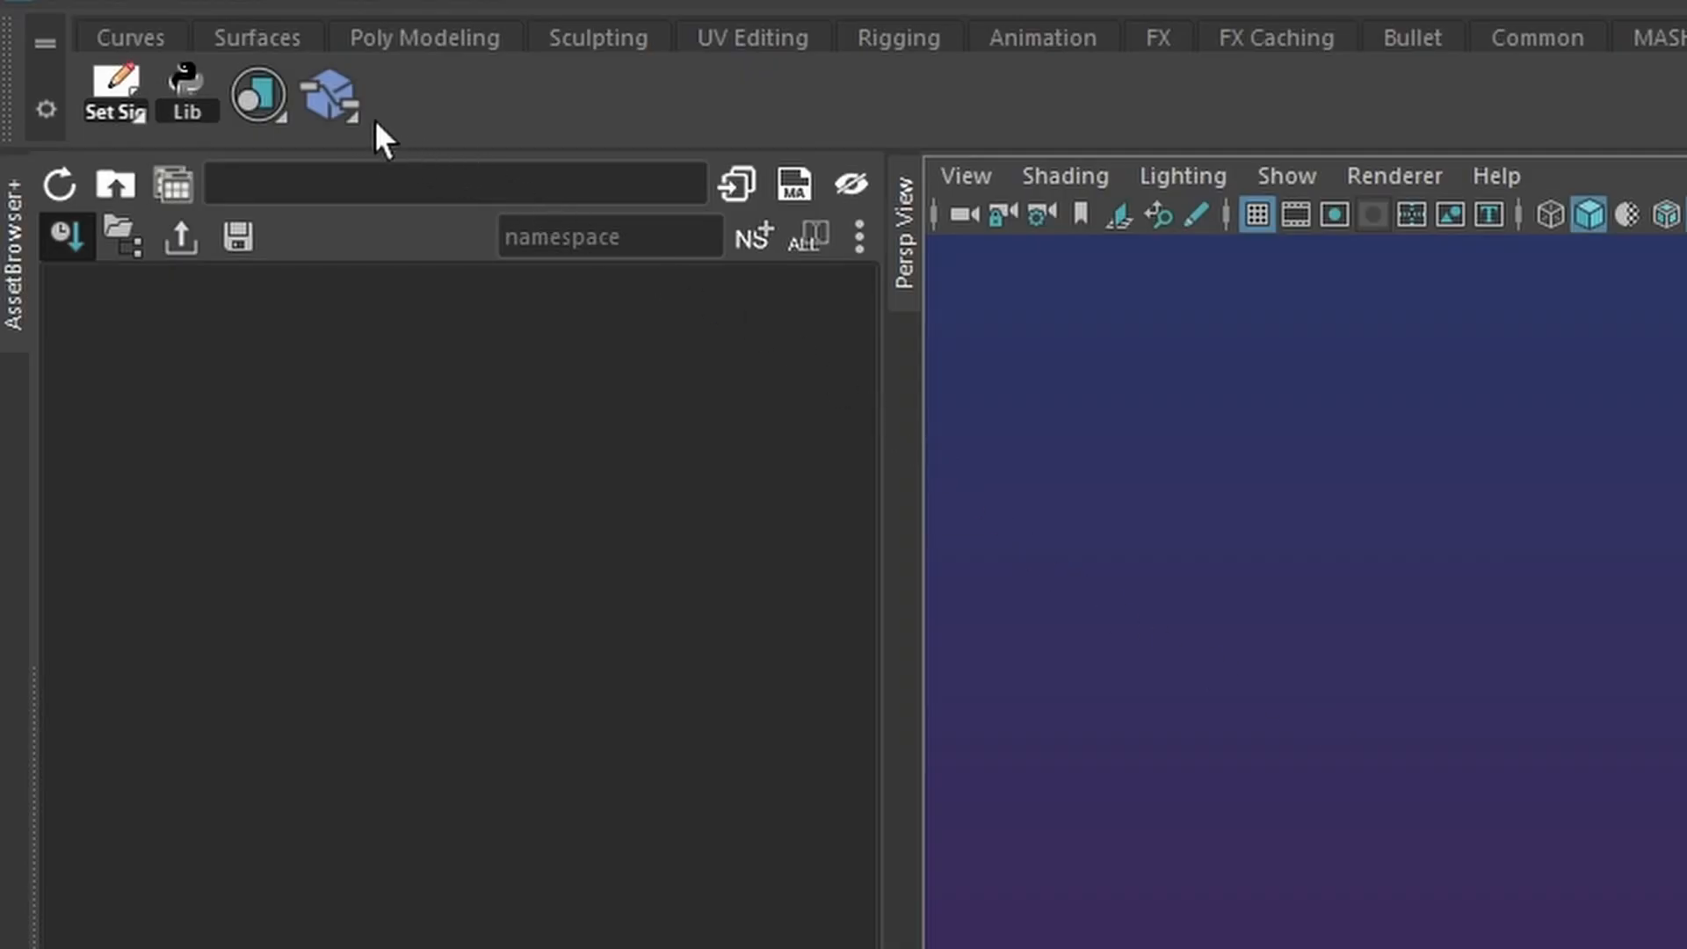
- Start converting the persp camera into a Bifrost object and review the attributes listed for the camera signature
{"action": "left_click", "coordinate": [330, 94]}
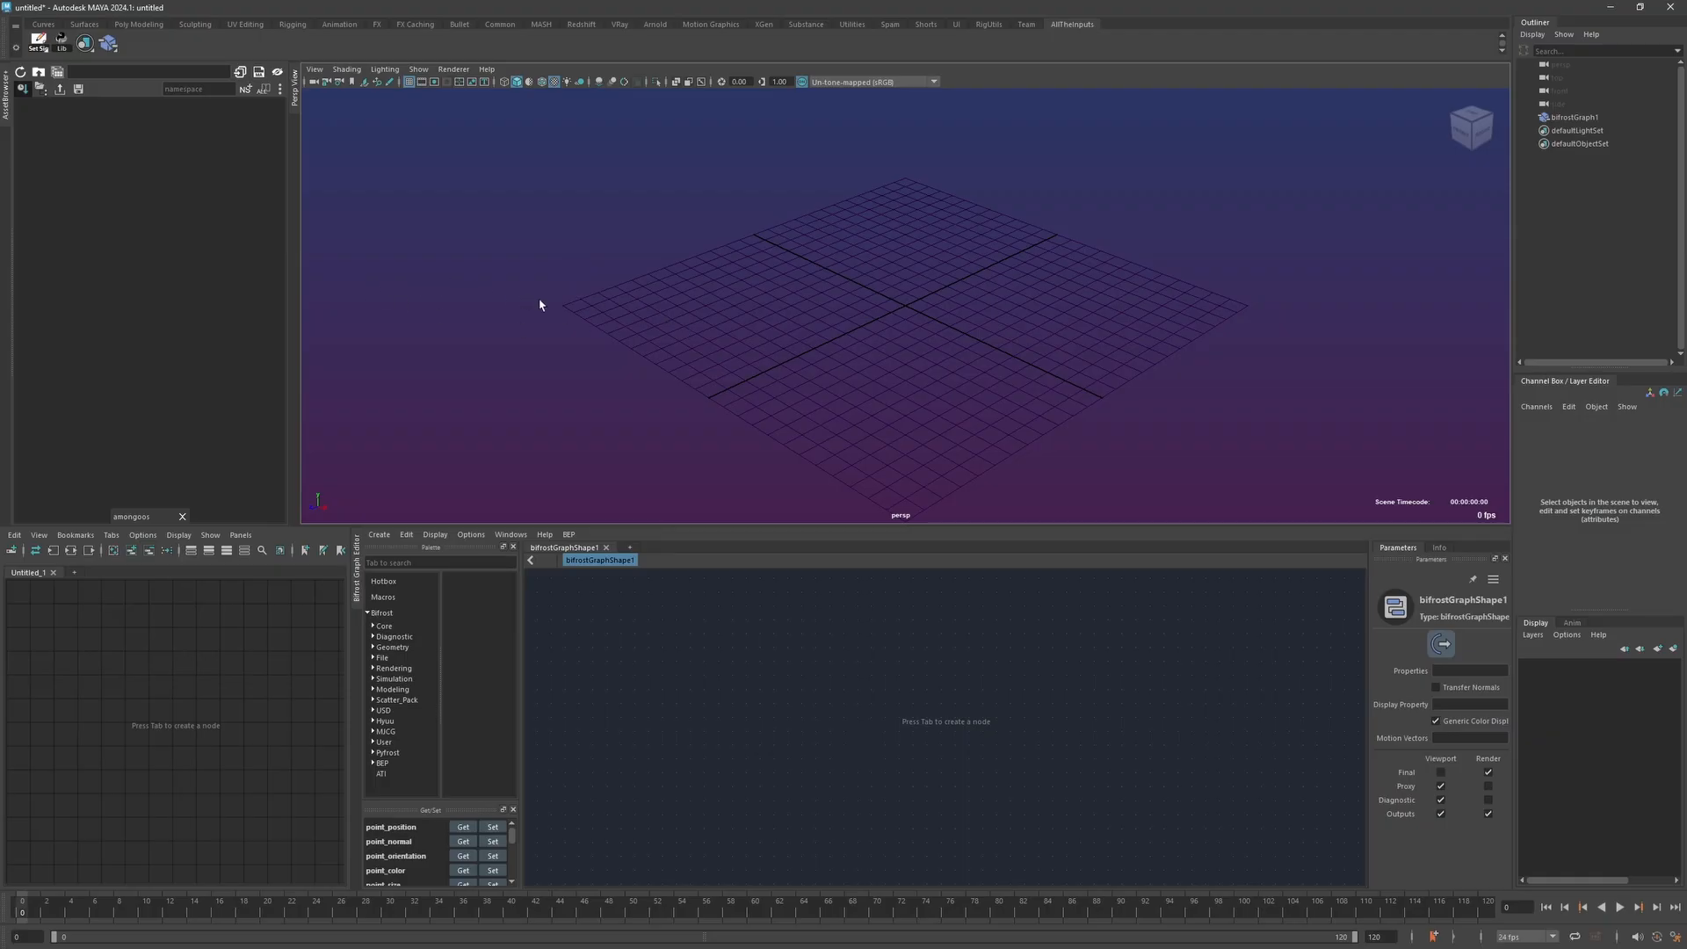
{"action": "left_click", "coordinate": [1562, 67]}
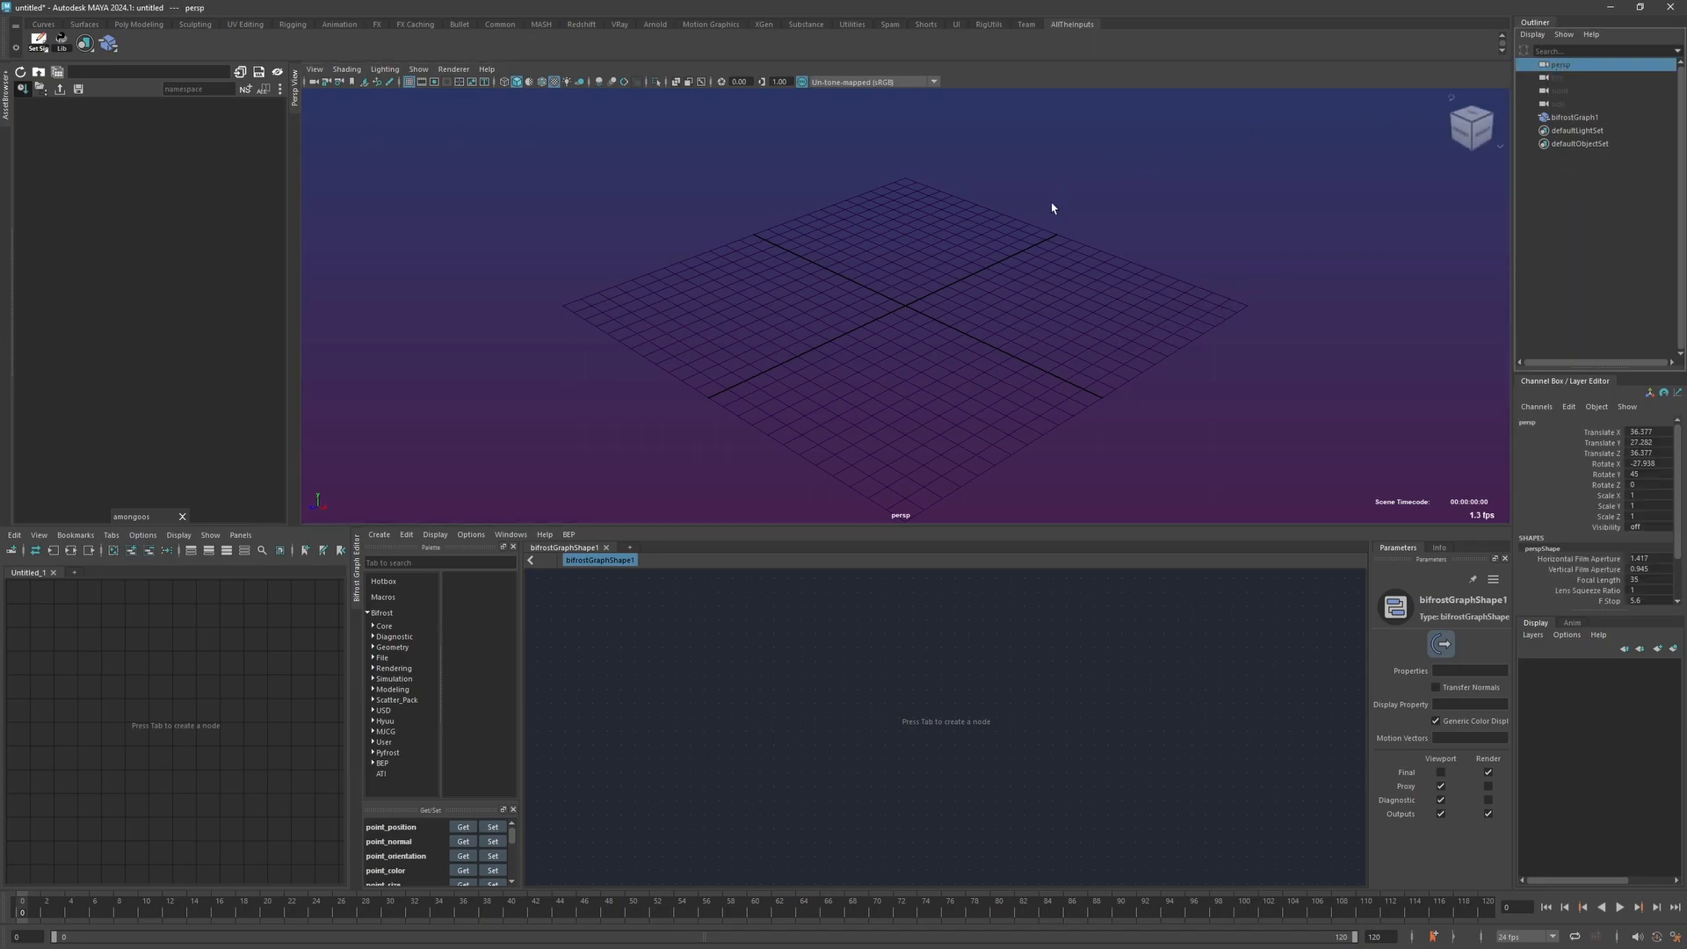
{"action": "left_click", "coordinate": [108, 45]}
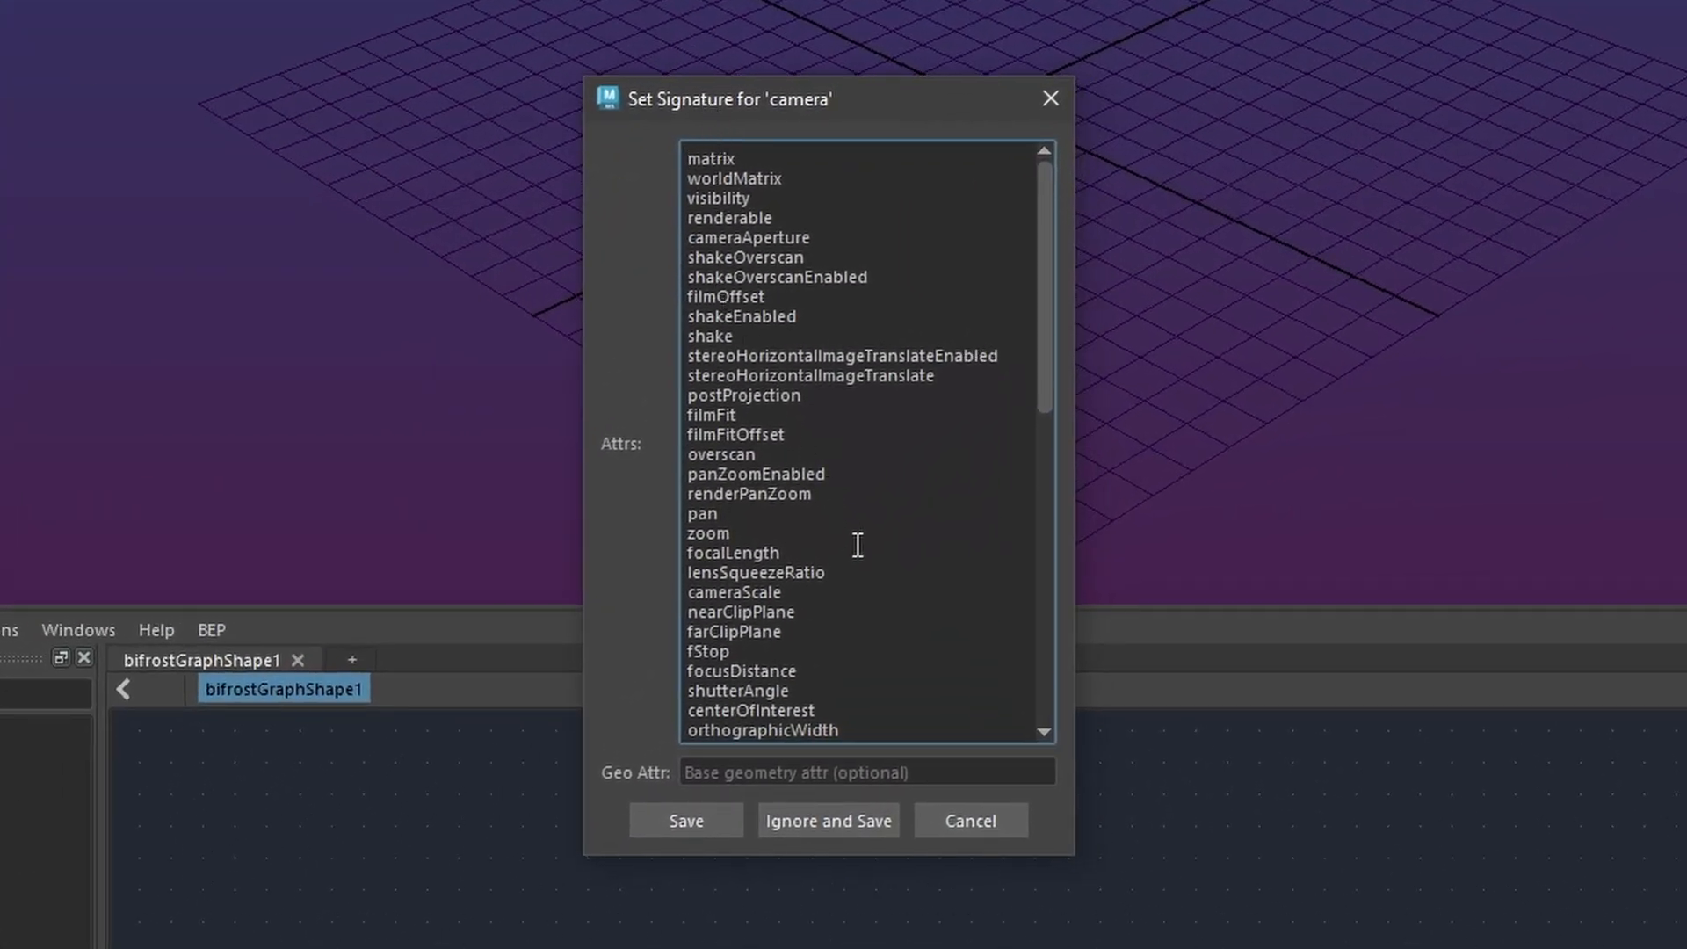
{"action": "scroll", "coordinate": [858, 545], "scroll_direction": "down", "scroll_amount": 2}
{"action": "scroll", "coordinate": [858, 544], "scroll_direction": "down", "scroll_amount": 9}
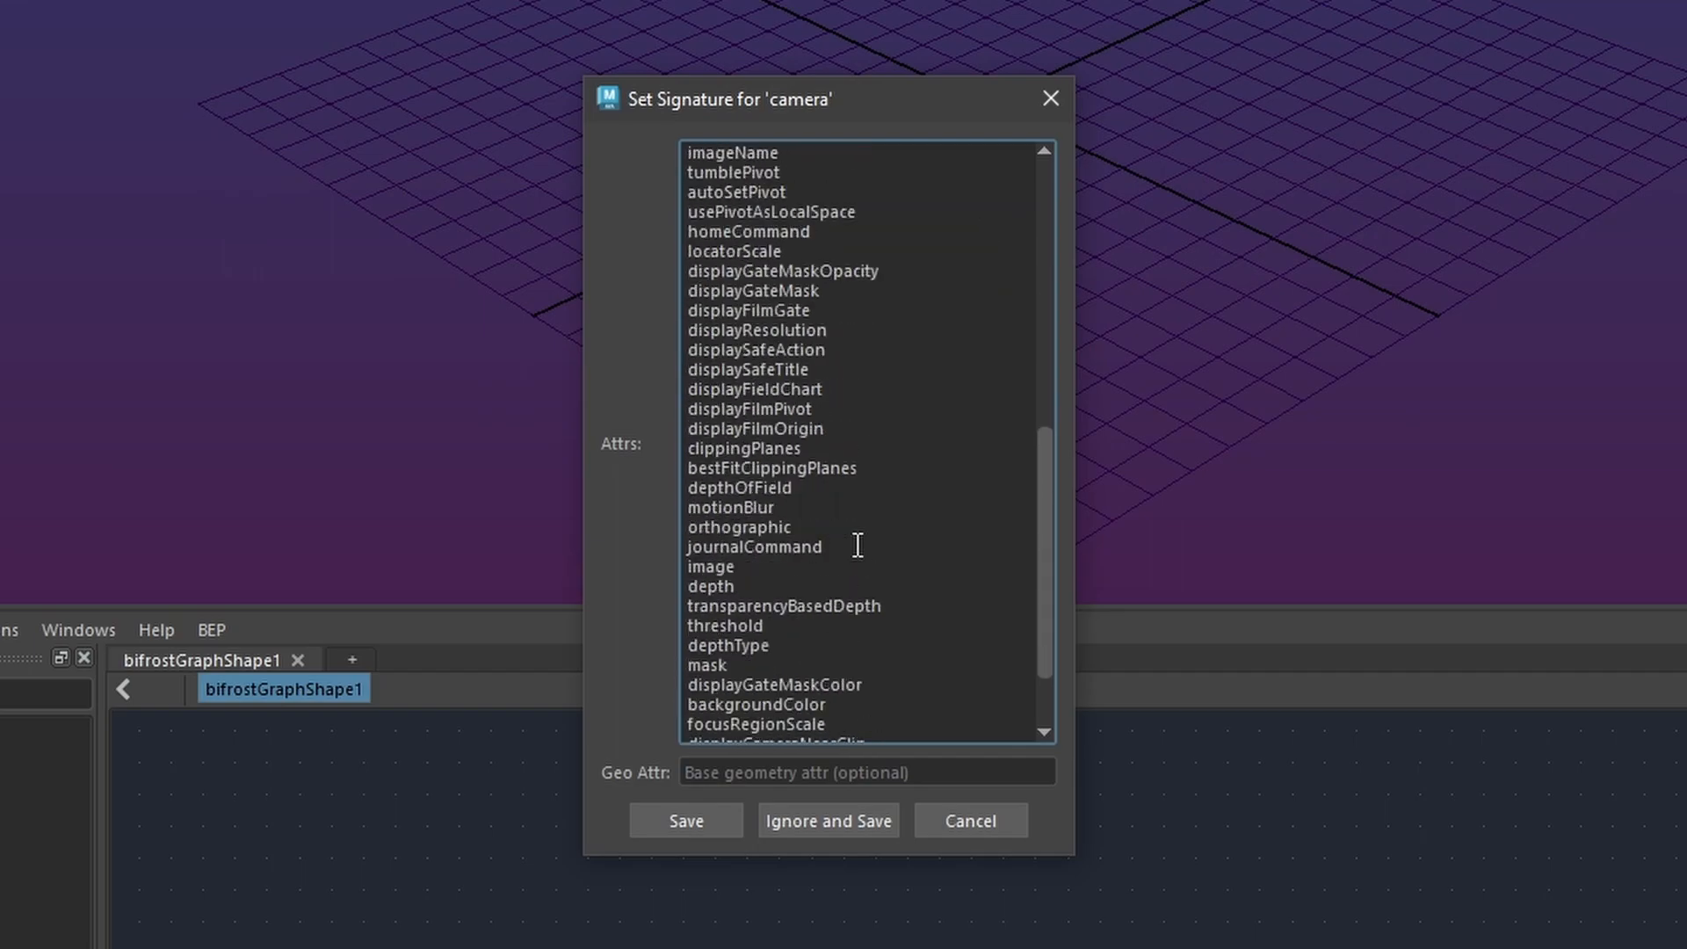
{"action": "scroll", "coordinate": [858, 545], "scroll_direction": "up", "scroll_amount": 9}
{"action": "scroll", "coordinate": [858, 545], "scroll_direction": "up", "scroll_amount": 2}
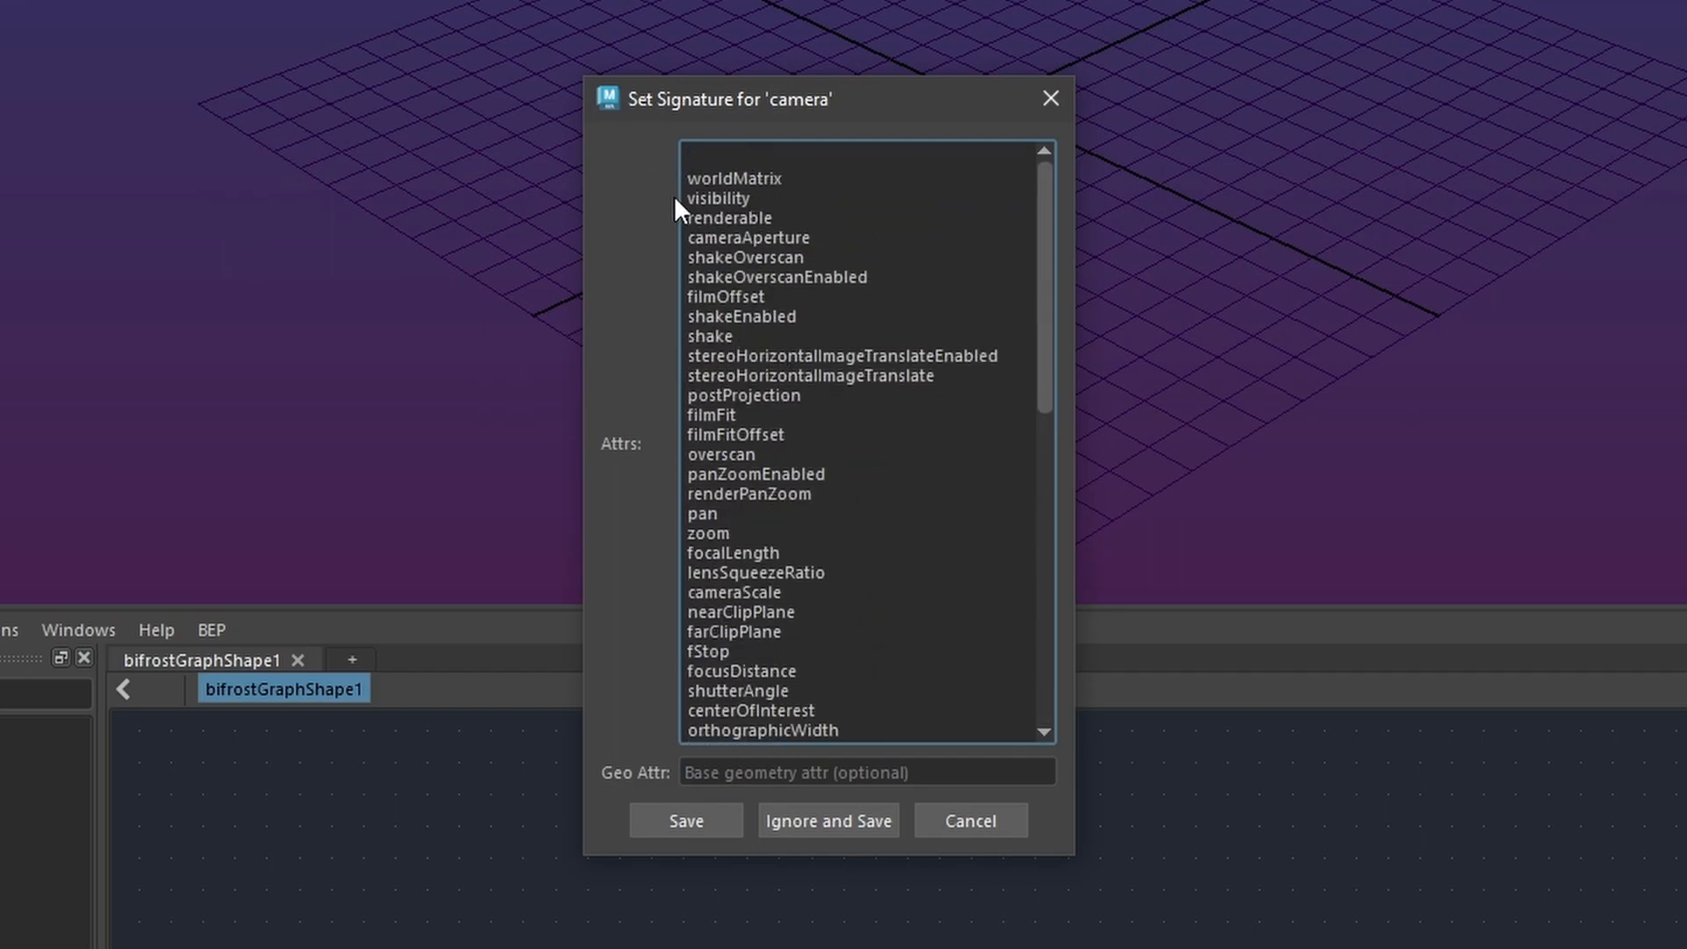
- Trim the camera signature to worldMatrix, nearClipPlane, farClipPlane, focalLength, overscan, focusDistance, cameraAperture, orthographic and orthographicWidth, and save it
{"action": "left_click_drag", "start_coordinate": [688, 199], "coordinate": [1043, 316]}
{"action": "key", "text": "ctrl+shift+End"}
{"action": "key", "text": "Delete"}
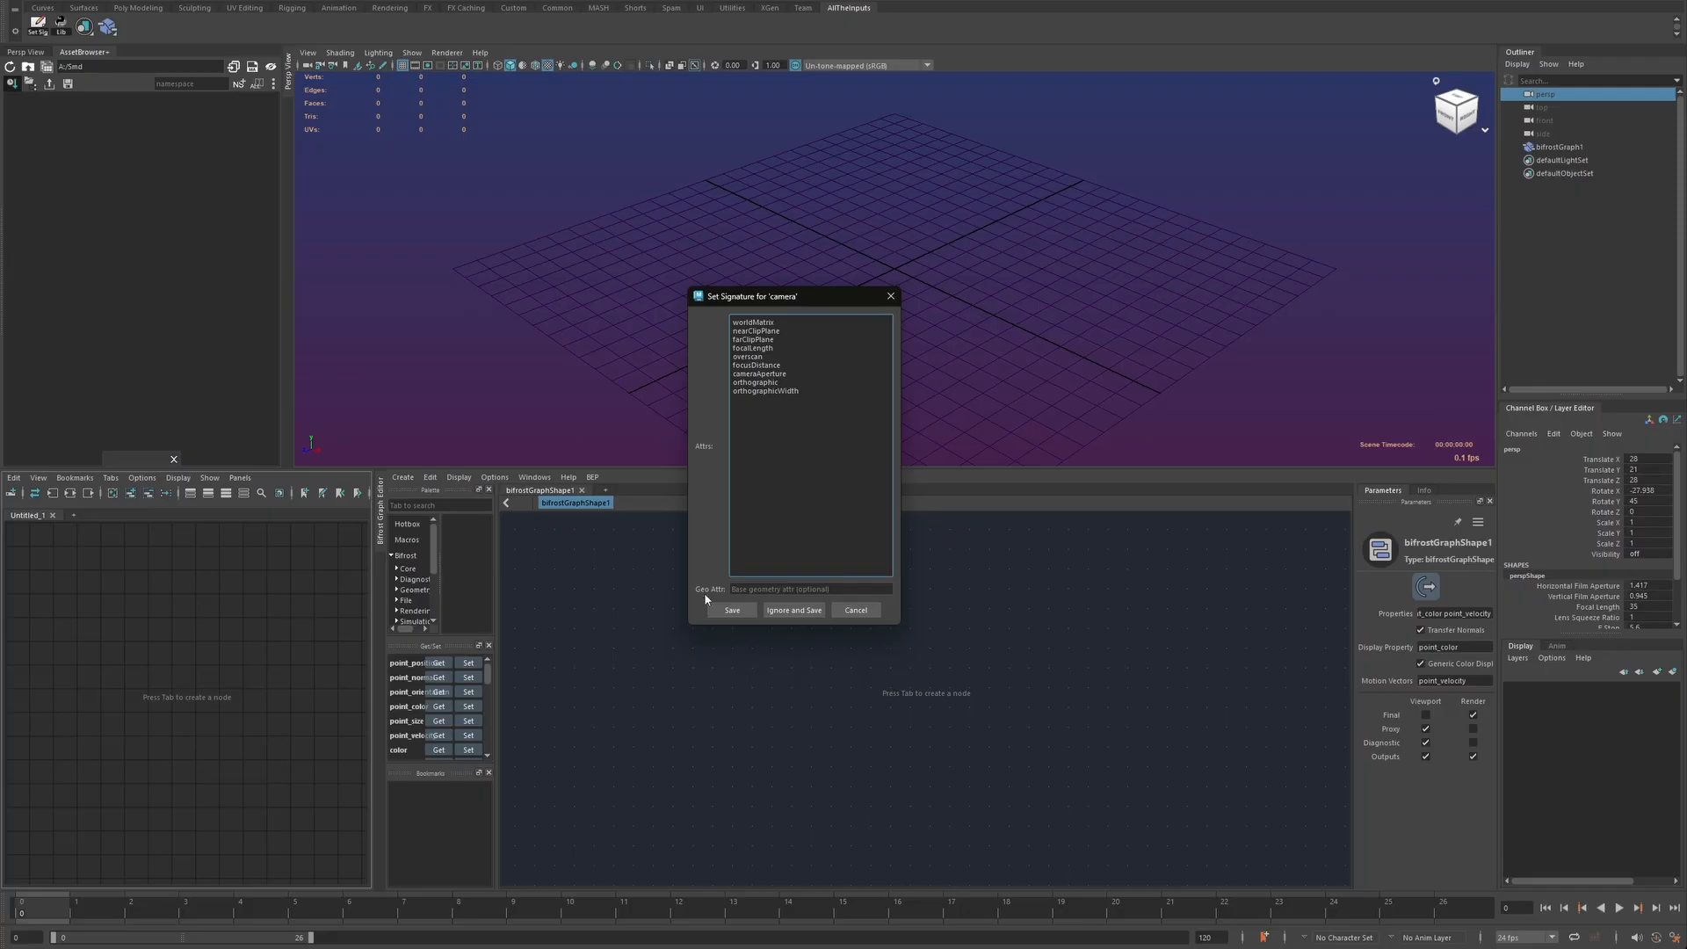
{"action": "left_click", "coordinate": [687, 821]}
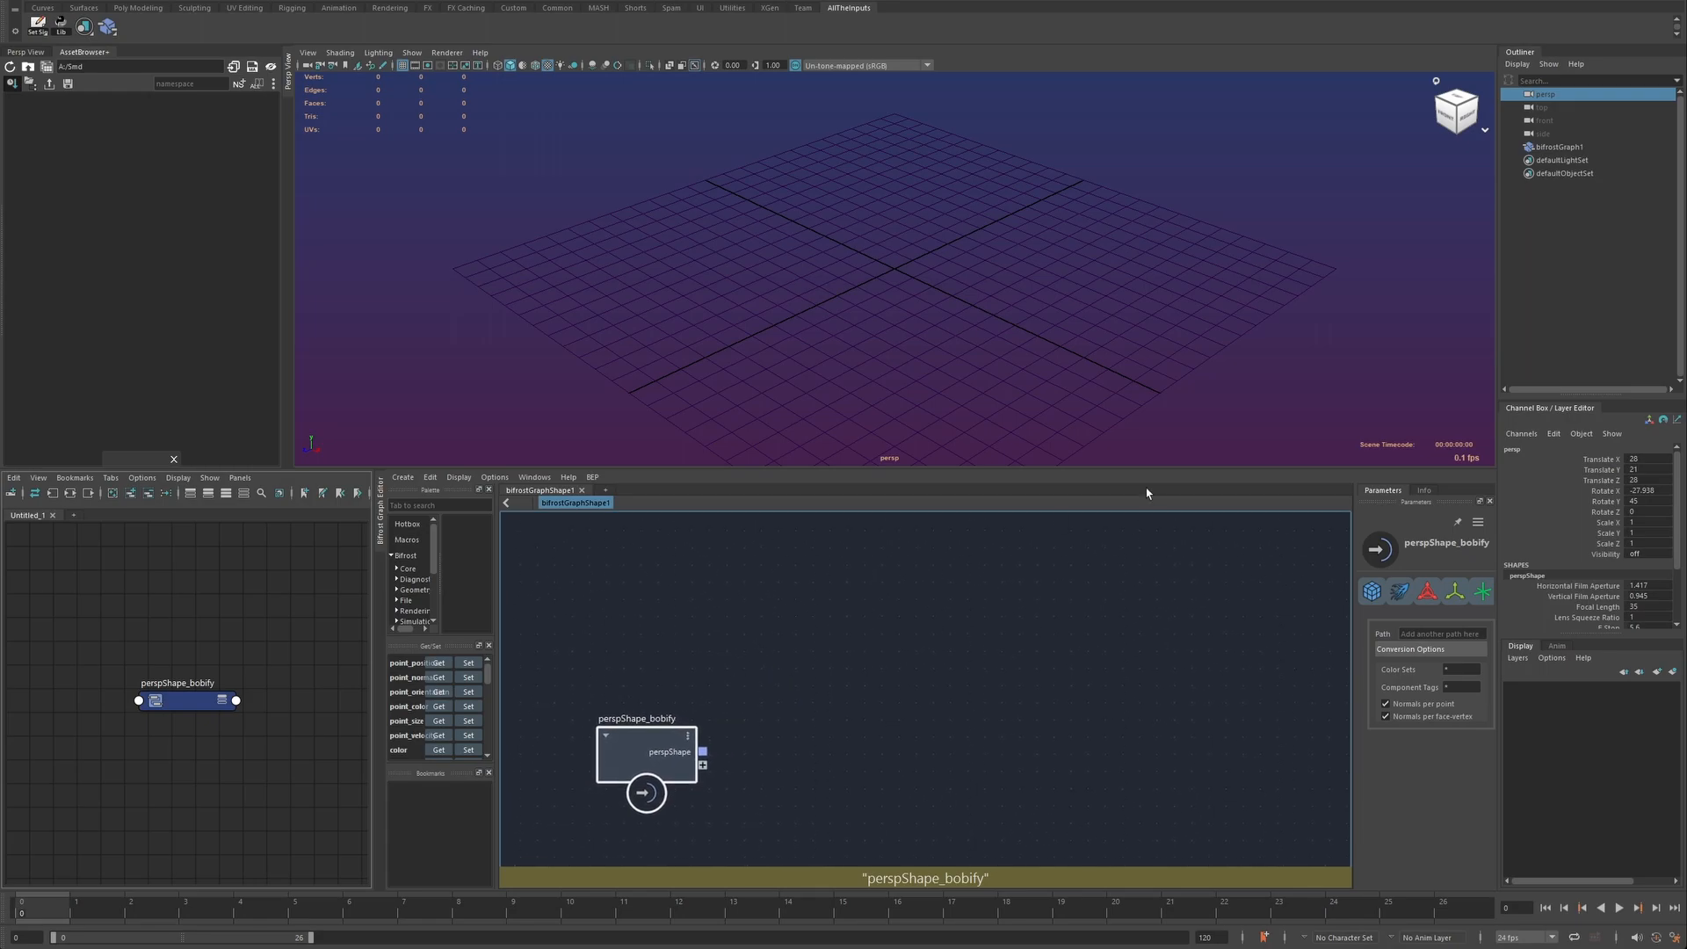
- Convert the top camera into an input node and place it above the perspShape_bobify node
{"action": "left_click", "coordinate": [1545, 107]}
{"action": "left_click", "coordinate": [107, 27]}
{"action": "left_click_drag", "start_coordinate": [697, 703], "coordinate": [647, 640]}
- Convert all four default cameras together into one combined input node and place it beside the single-camera nodes
{"action": "left_click_drag", "start_coordinate": [1544, 94], "coordinate": [1544, 134]}
{"action": "left_click_drag", "start_coordinate": [674, 602], "coordinate": [819, 663]}
{"action": "key", "text": "a"}
{"action": "left_click", "coordinate": [855, 643]}
{"action": "left_click", "coordinate": [900, 744]}
{"action": "left_click_drag", "start_coordinate": [899, 743], "coordinate": [937, 744]}
{"action": "left_click", "coordinate": [829, 740]}
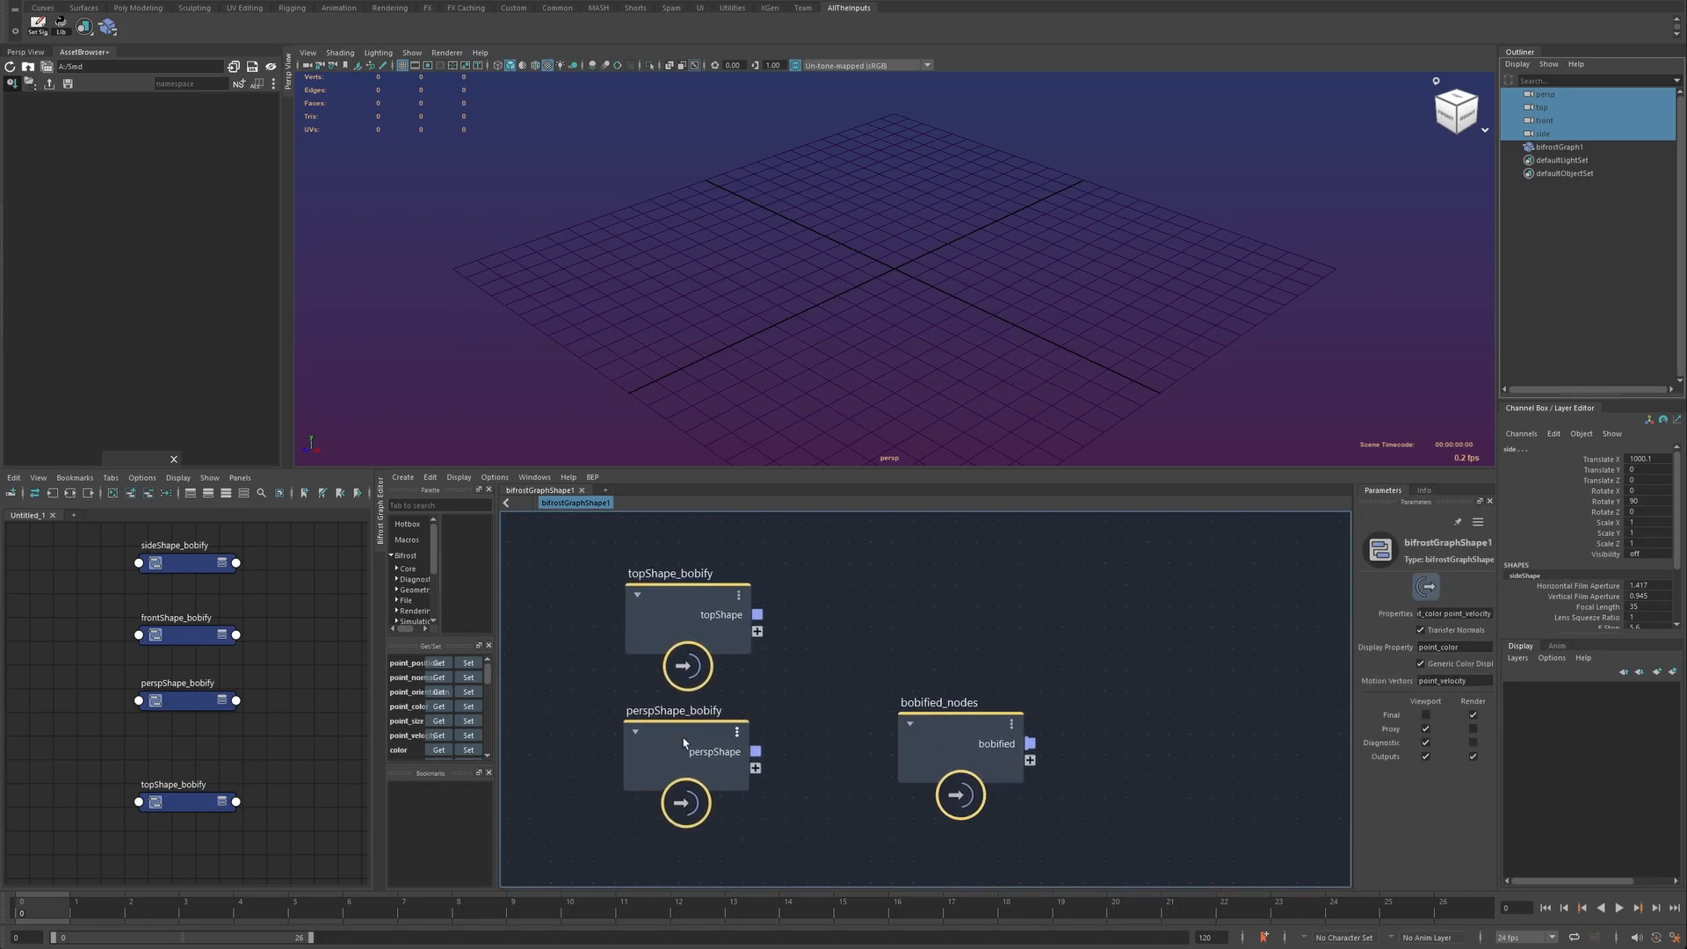
- Open the perspShape_bobify graph and examine its chain of set-property nodes through to the output
{"action": "left_click", "coordinate": [605, 490]}
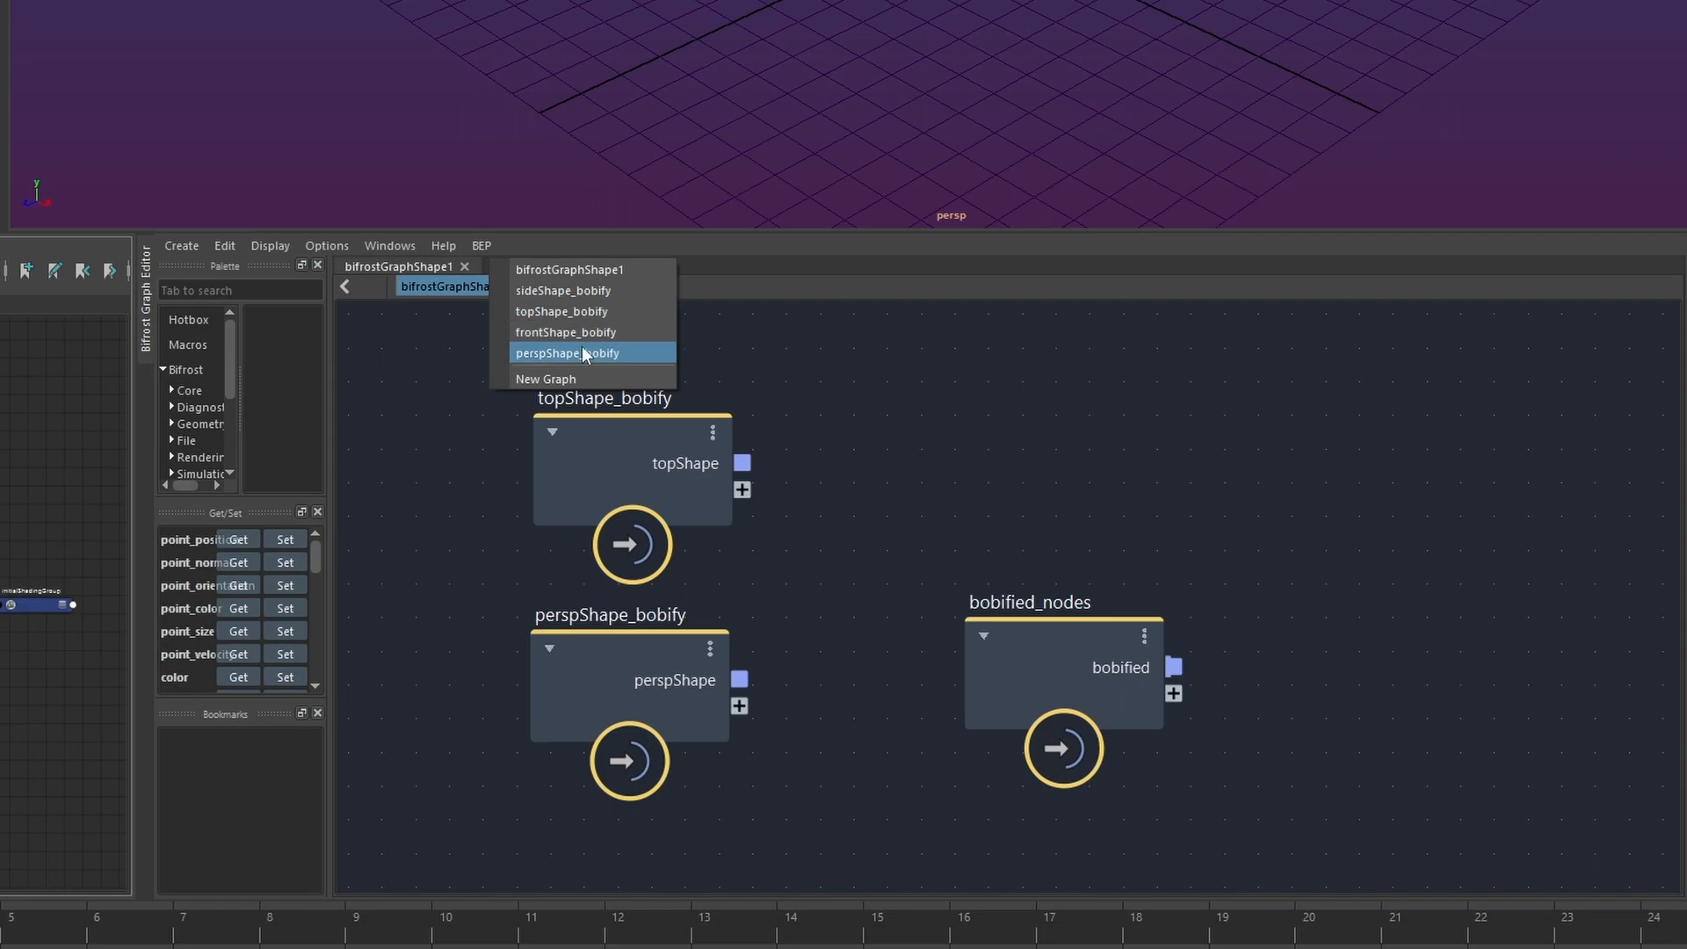
{"action": "left_click", "coordinate": [583, 352]}
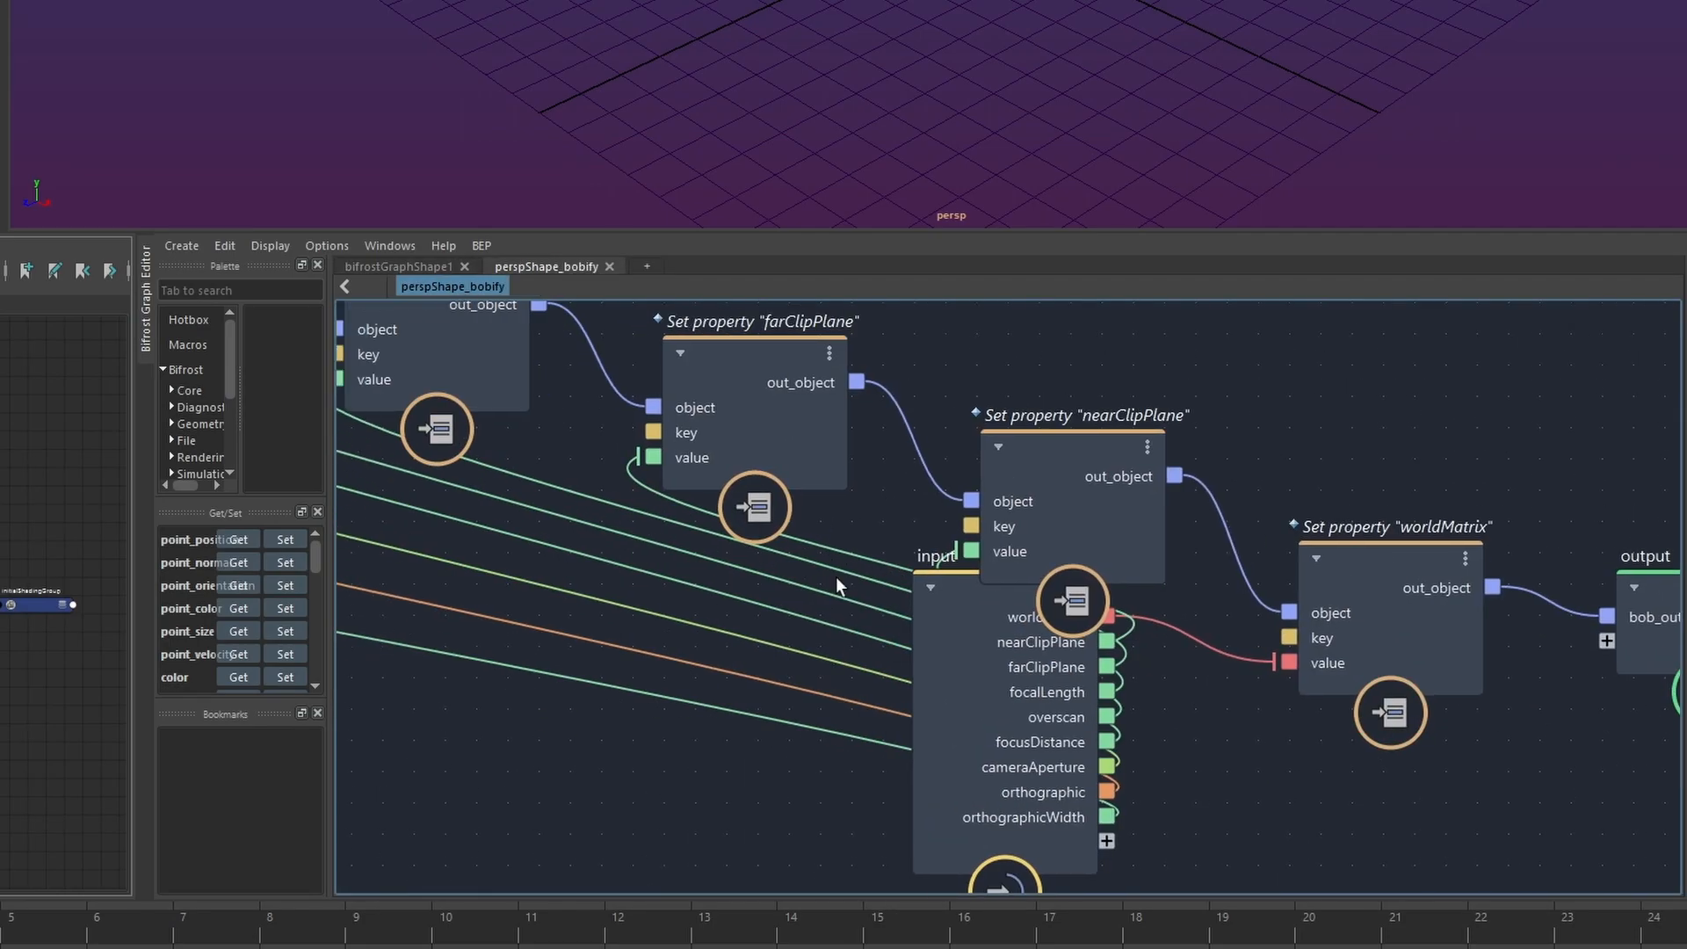
{"action": "scroll", "coordinate": [577, 603], "scroll_direction": "up", "scroll_amount": 5}
{"action": "middle_click_drag", "start_coordinate": [1115, 707], "coordinate": [747, 716]}
{"action": "middle_click_drag", "start_coordinate": [1309, 689], "coordinate": [1011, 668]}
{"action": "middle_click_drag", "start_coordinate": [1251, 711], "coordinate": [893, 687]}
- Expand perspShape and perspShape_bobify in the Node Editor to inspect their attribute connections
{"action": "key", "text": "f"}
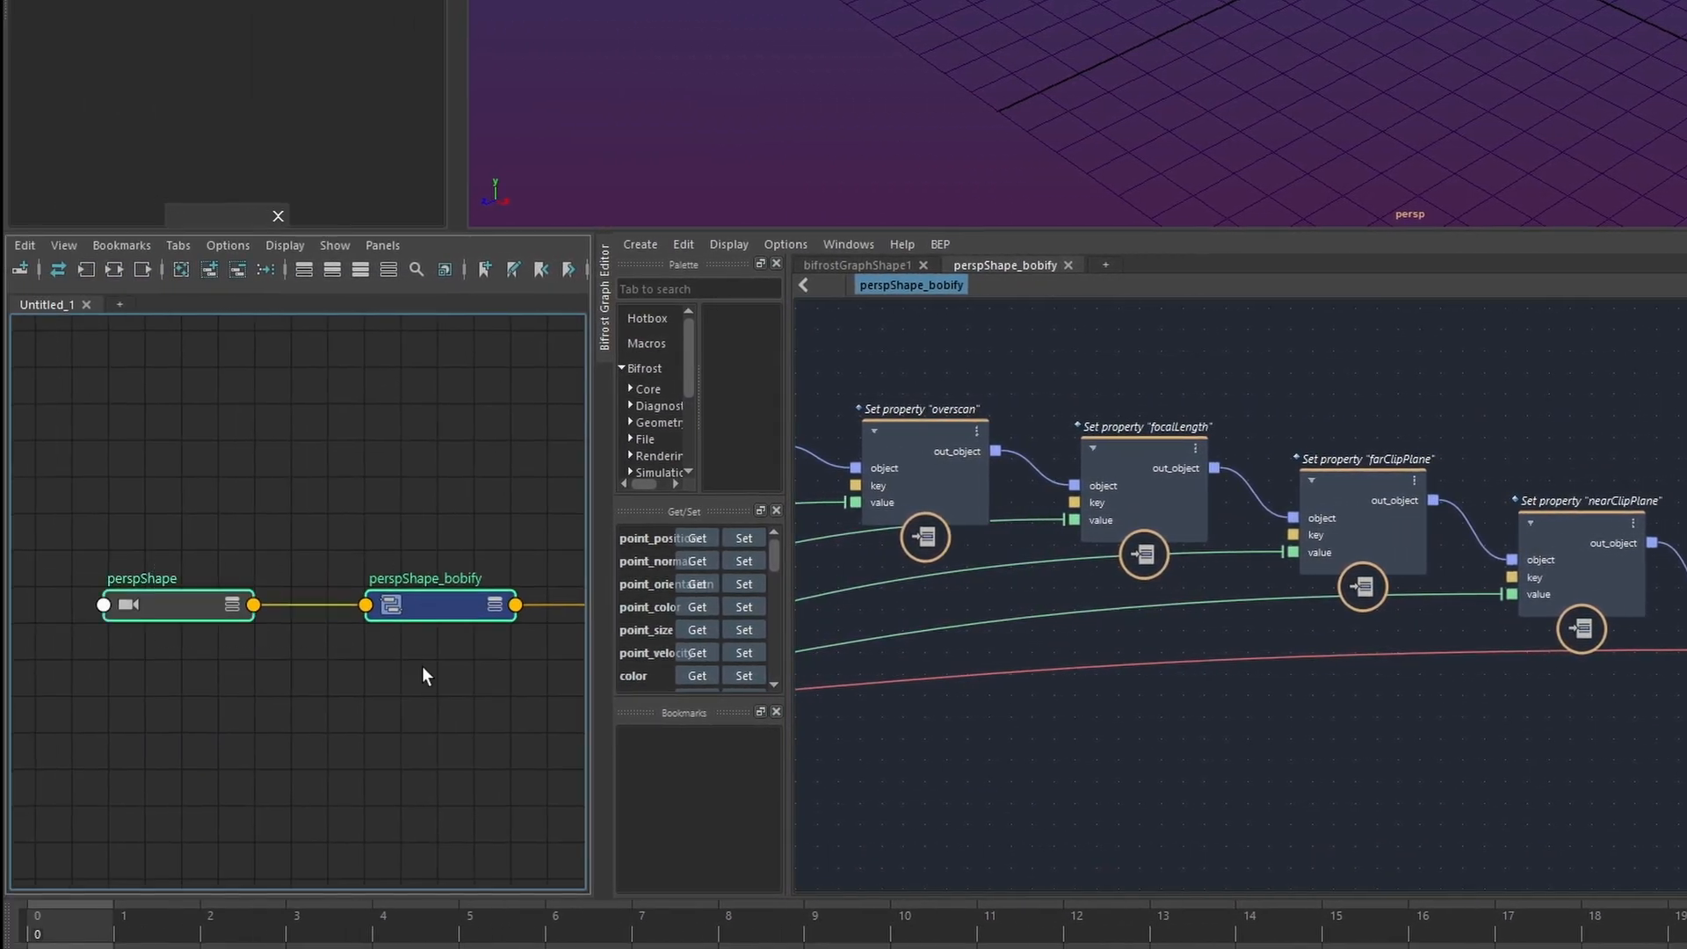
{"action": "key", "text": "3"}
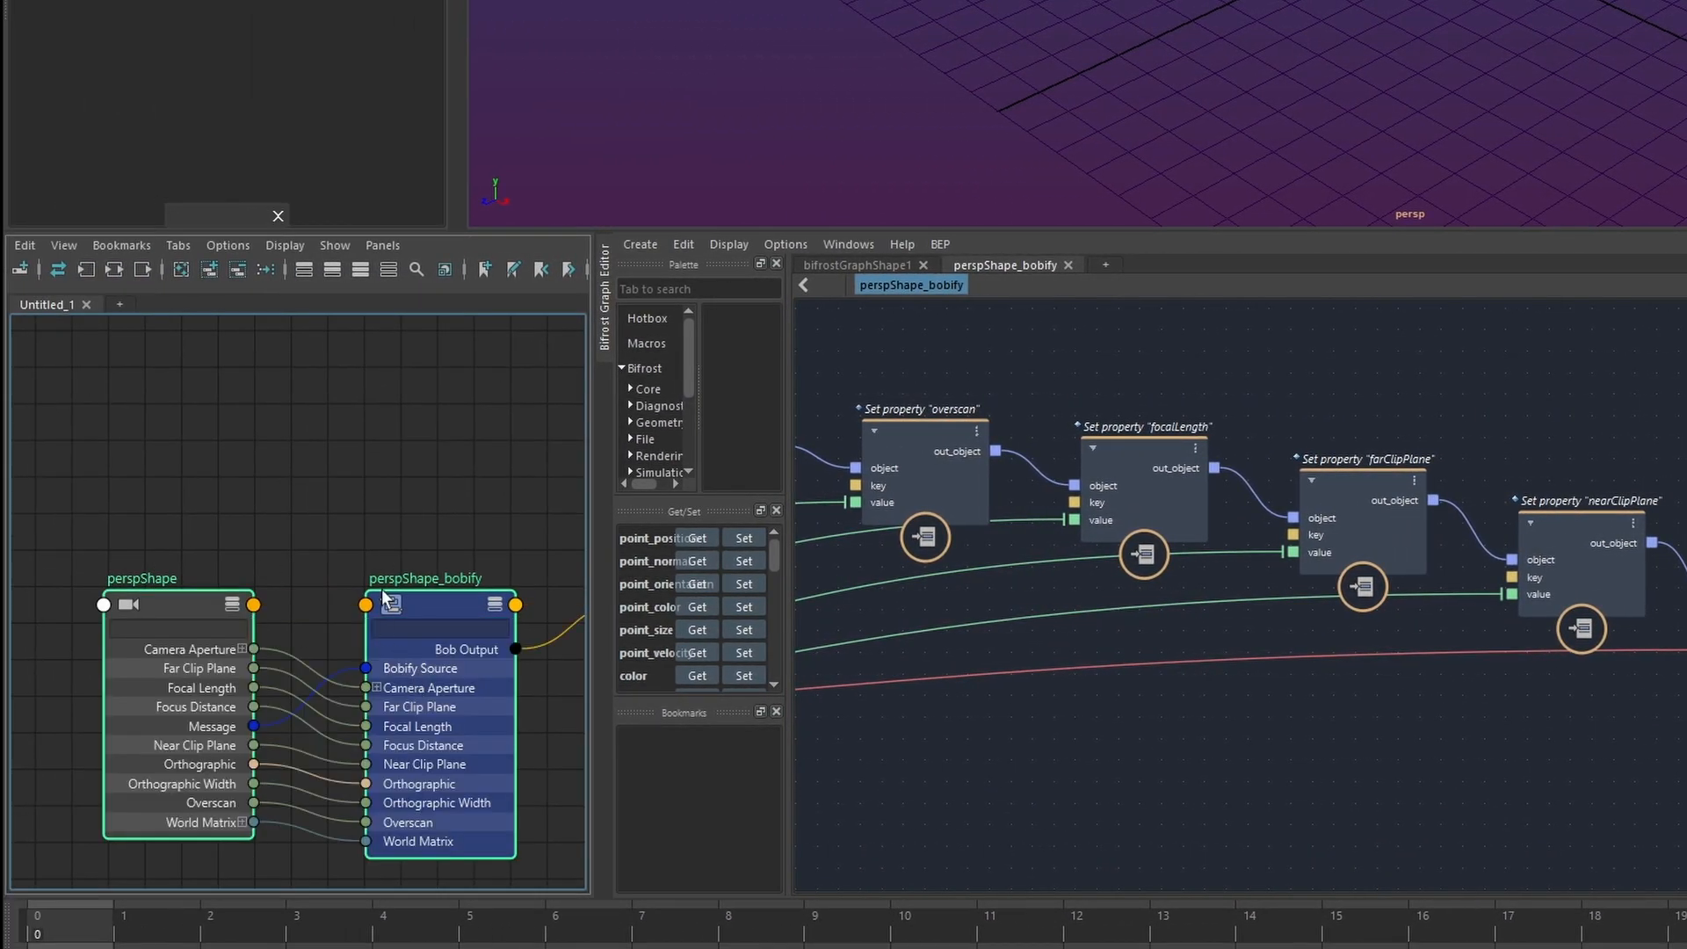
{"action": "key", "text": "f"}
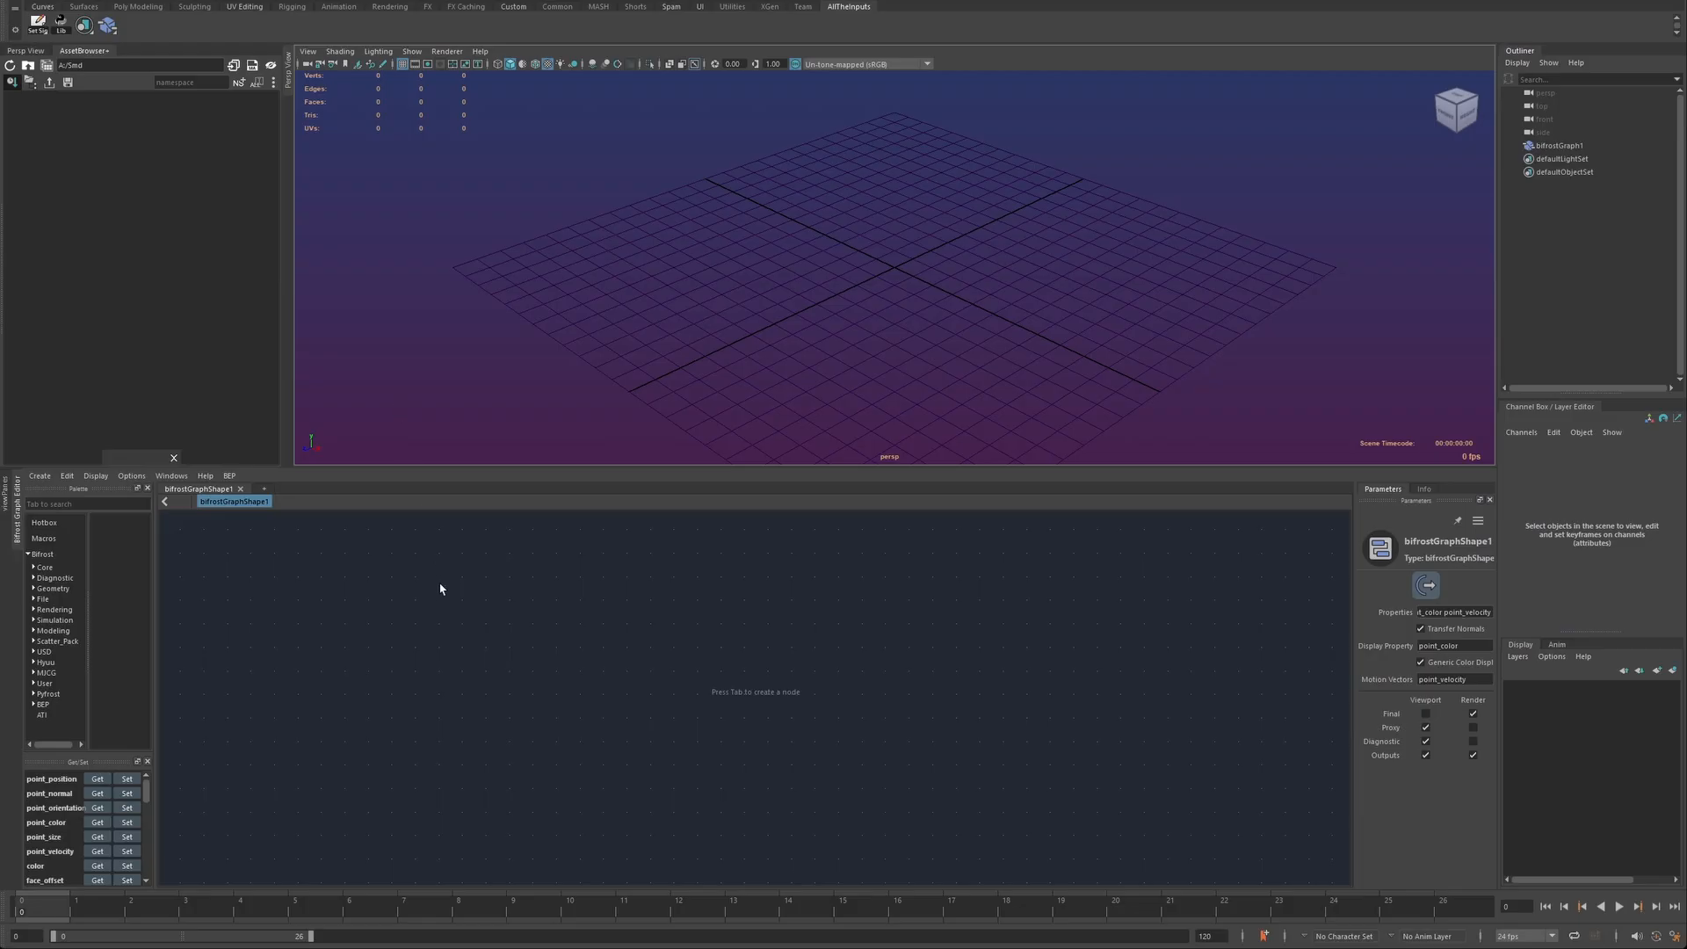
- Add break_camera and make_camera nodes to the empty Bifrost graph and place them side by side
{"action": "key", "text": "Tab"}
{"action": "type", "text": "camer"}
{"action": "key", "text": "Down"}
{"action": "key", "text": "Return"}
{"action": "key", "text": "Down"}
{"action": "key", "text": "Return"}
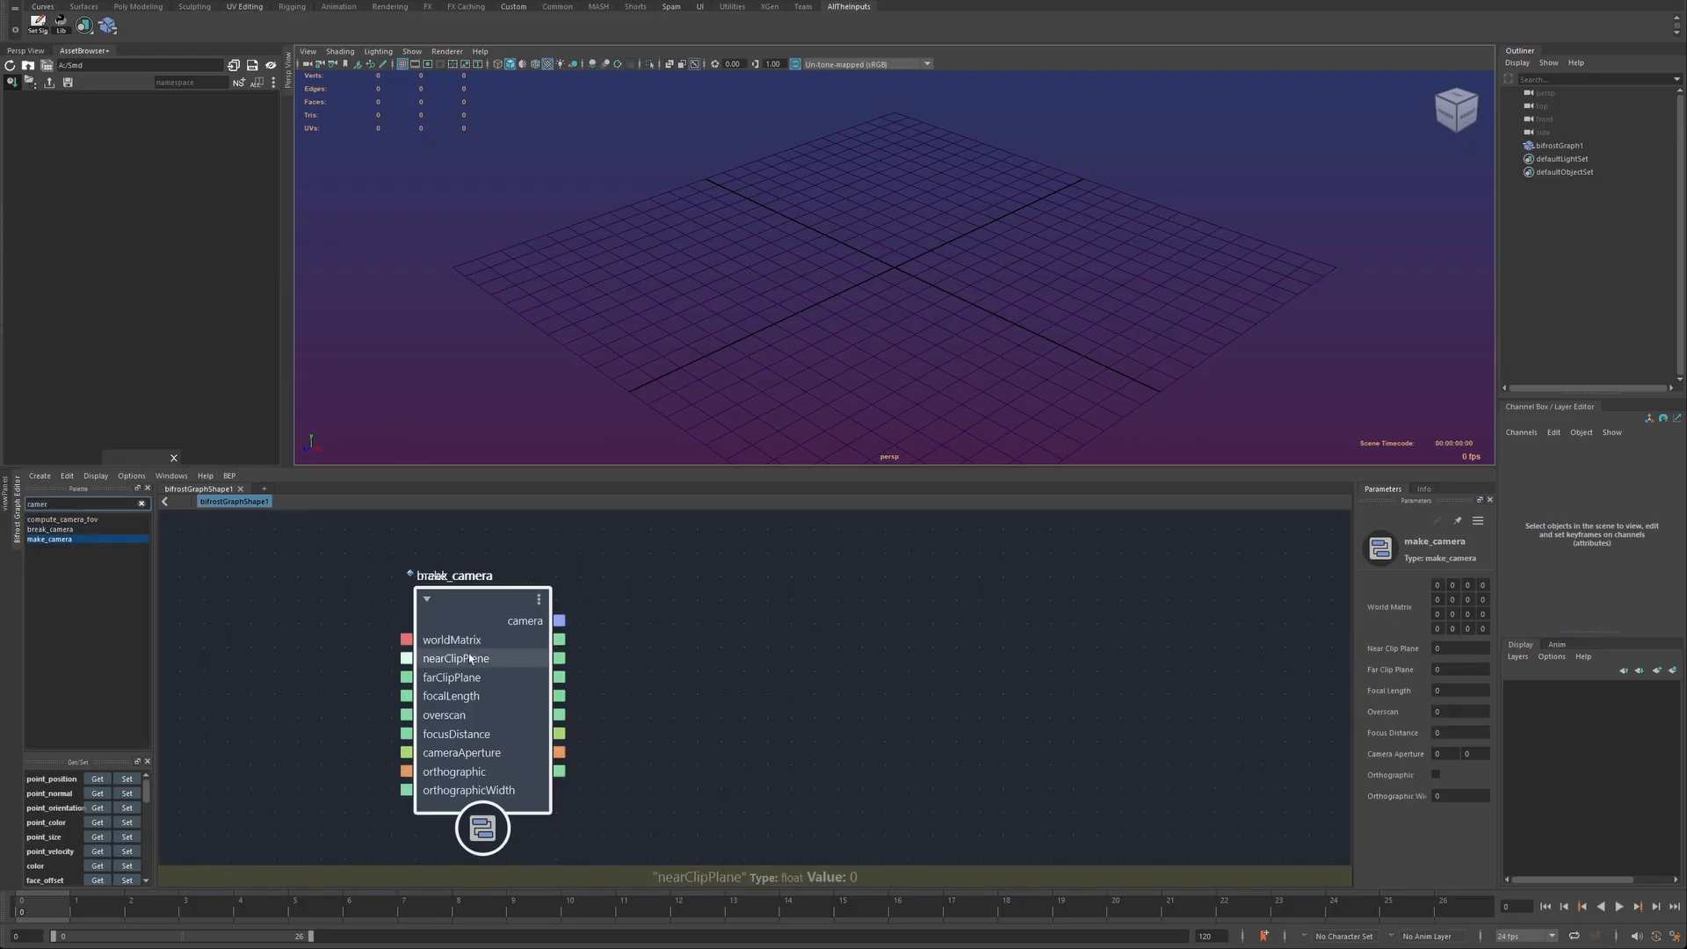
{"action": "left_click_drag", "start_coordinate": [472, 652], "coordinate": [831, 654]}
{"action": "scroll", "coordinate": [339, 715], "scroll_direction": "down", "scroll_amount": 1}
{"action": "middle_click_drag", "start_coordinate": [339, 715], "coordinate": [435, 686]}
- Convert the persp camera into an input node, connect it to break_camera's camera input, and reposition the node
{"action": "left_click", "coordinate": [1546, 93]}
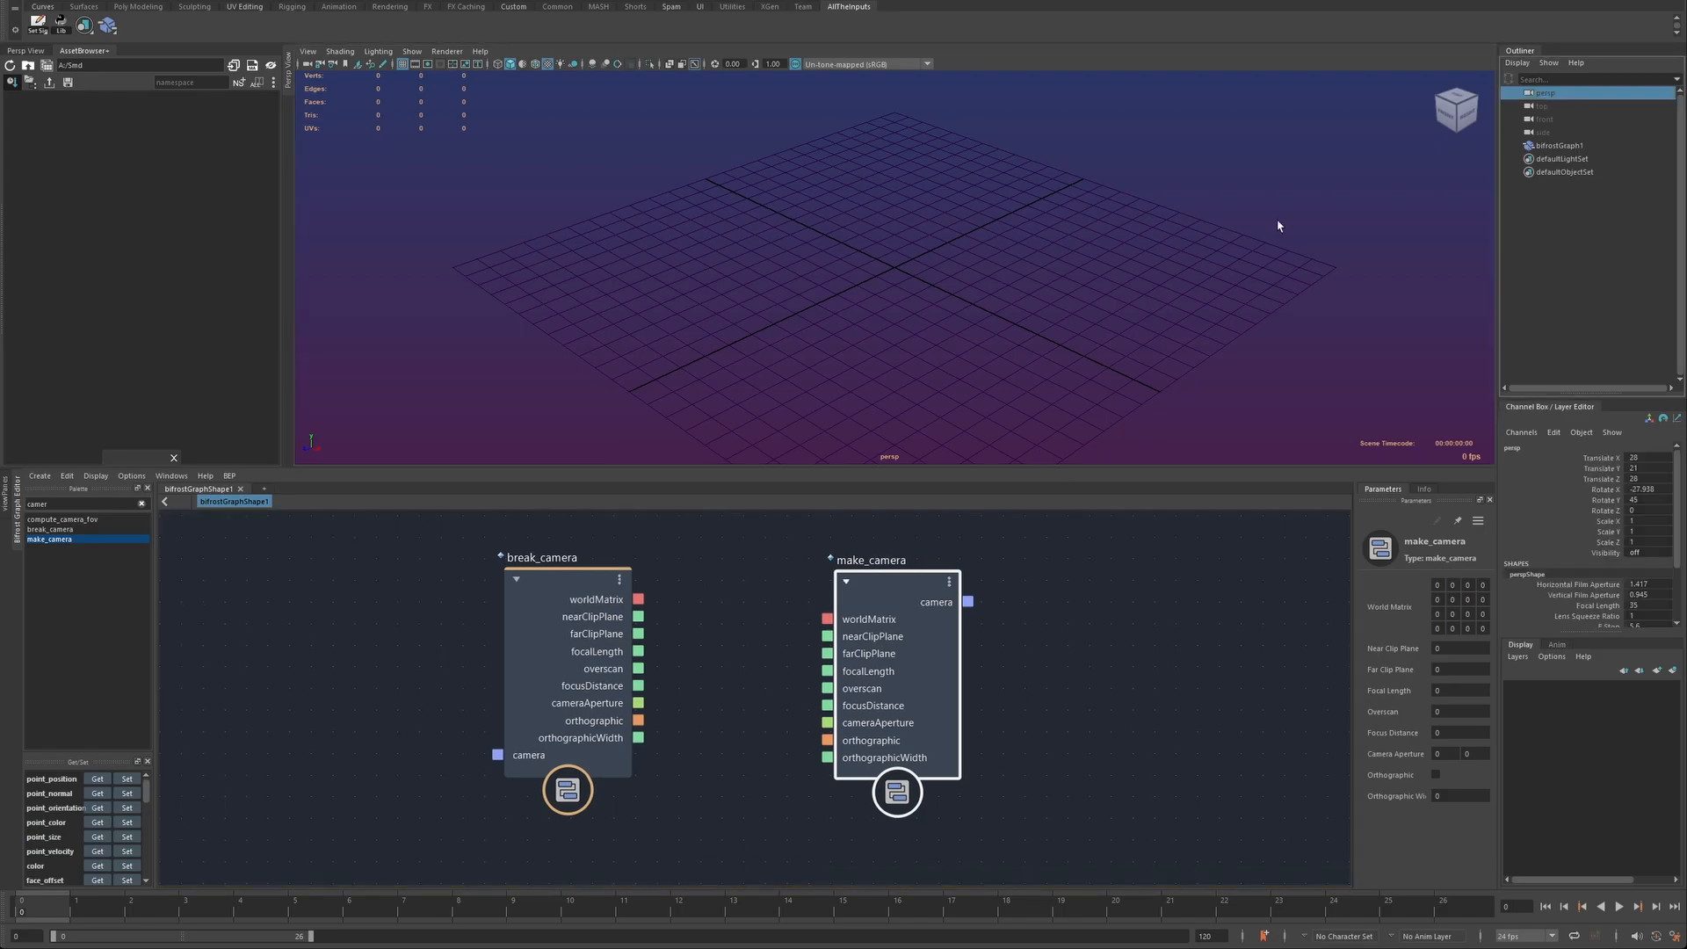
{"action": "left_click", "coordinate": [101, 30]}
{"action": "left_click_drag", "start_coordinate": [353, 716], "coordinate": [497, 755]}
{"action": "scroll", "coordinate": [341, 802], "scroll_direction": "down", "scroll_amount": 3}
{"action": "middle_click_drag", "start_coordinate": [341, 802], "coordinate": [394, 696]}
{"action": "scroll", "coordinate": [394, 696], "scroll_direction": "up", "scroll_amount": 2}
{"action": "left_click_drag", "start_coordinate": [339, 629], "coordinate": [334, 716]}
{"action": "middle_click_drag", "start_coordinate": [545, 798], "coordinate": [519, 708]}
- Add a node by searching for "type ch" and feed it the camera input node's output
{"action": "left_click", "coordinate": [519, 708]}
{"action": "key", "text": "Tab"}
{"action": "type", "text": "type ch"}
{"action": "key", "text": "Down"}
{"action": "key", "text": "Return"}
{"action": "left_click_drag", "start_coordinate": [543, 697], "coordinate": [614, 723]}
{"action": "left_click_drag", "start_coordinate": [383, 610], "coordinate": [536, 716]}
{"action": "left_click_drag", "start_coordinate": [638, 672], "coordinate": [642, 688]}
{"action": "left_click", "coordinate": [745, 704]}
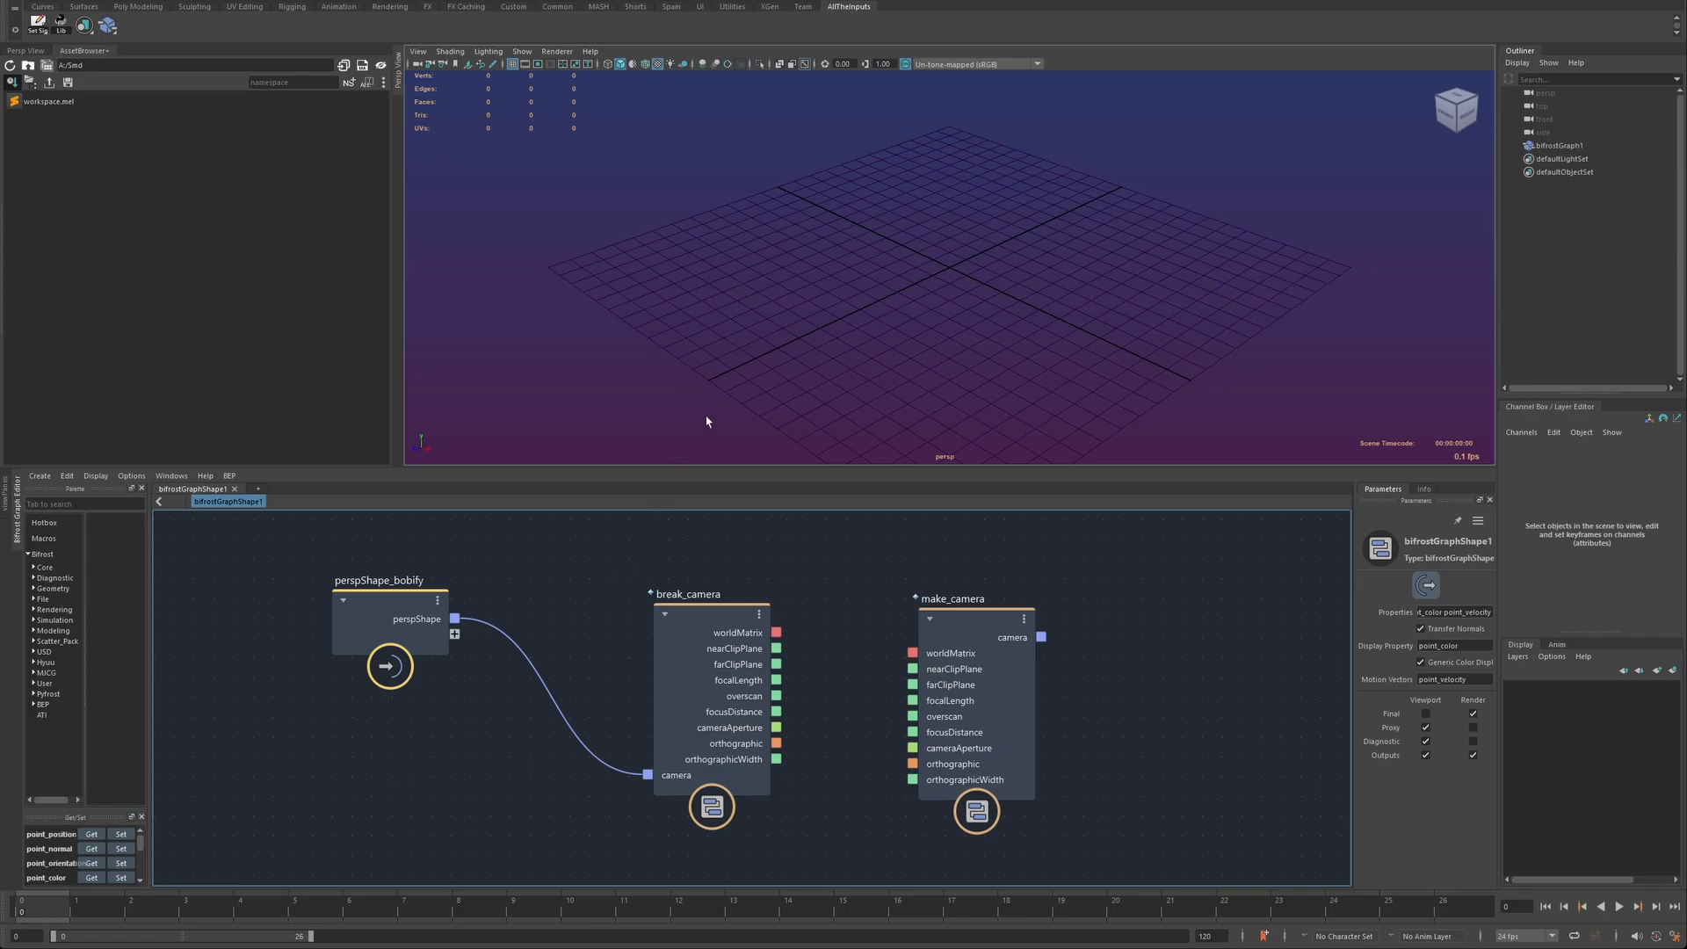
- Edit the persp camera's signature to keep only worldMatrix, nearClipPlane and farClipPlane, and save it
{"action": "left_click", "coordinate": [1546, 94]}
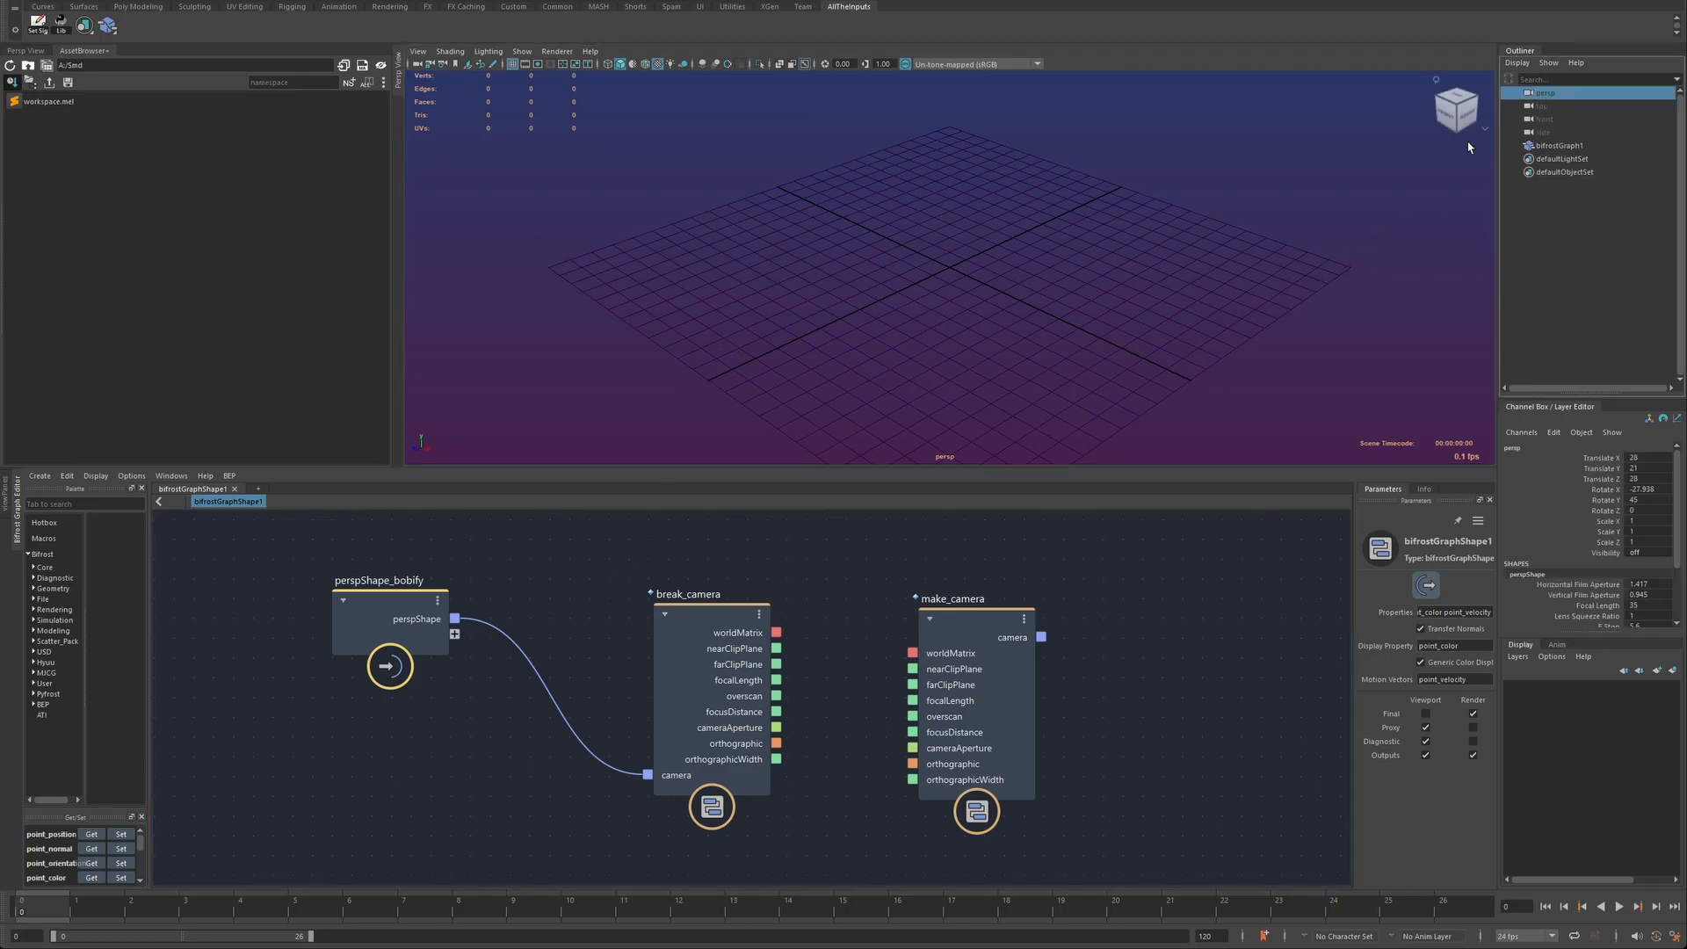
{"action": "left_click", "coordinate": [38, 29]}
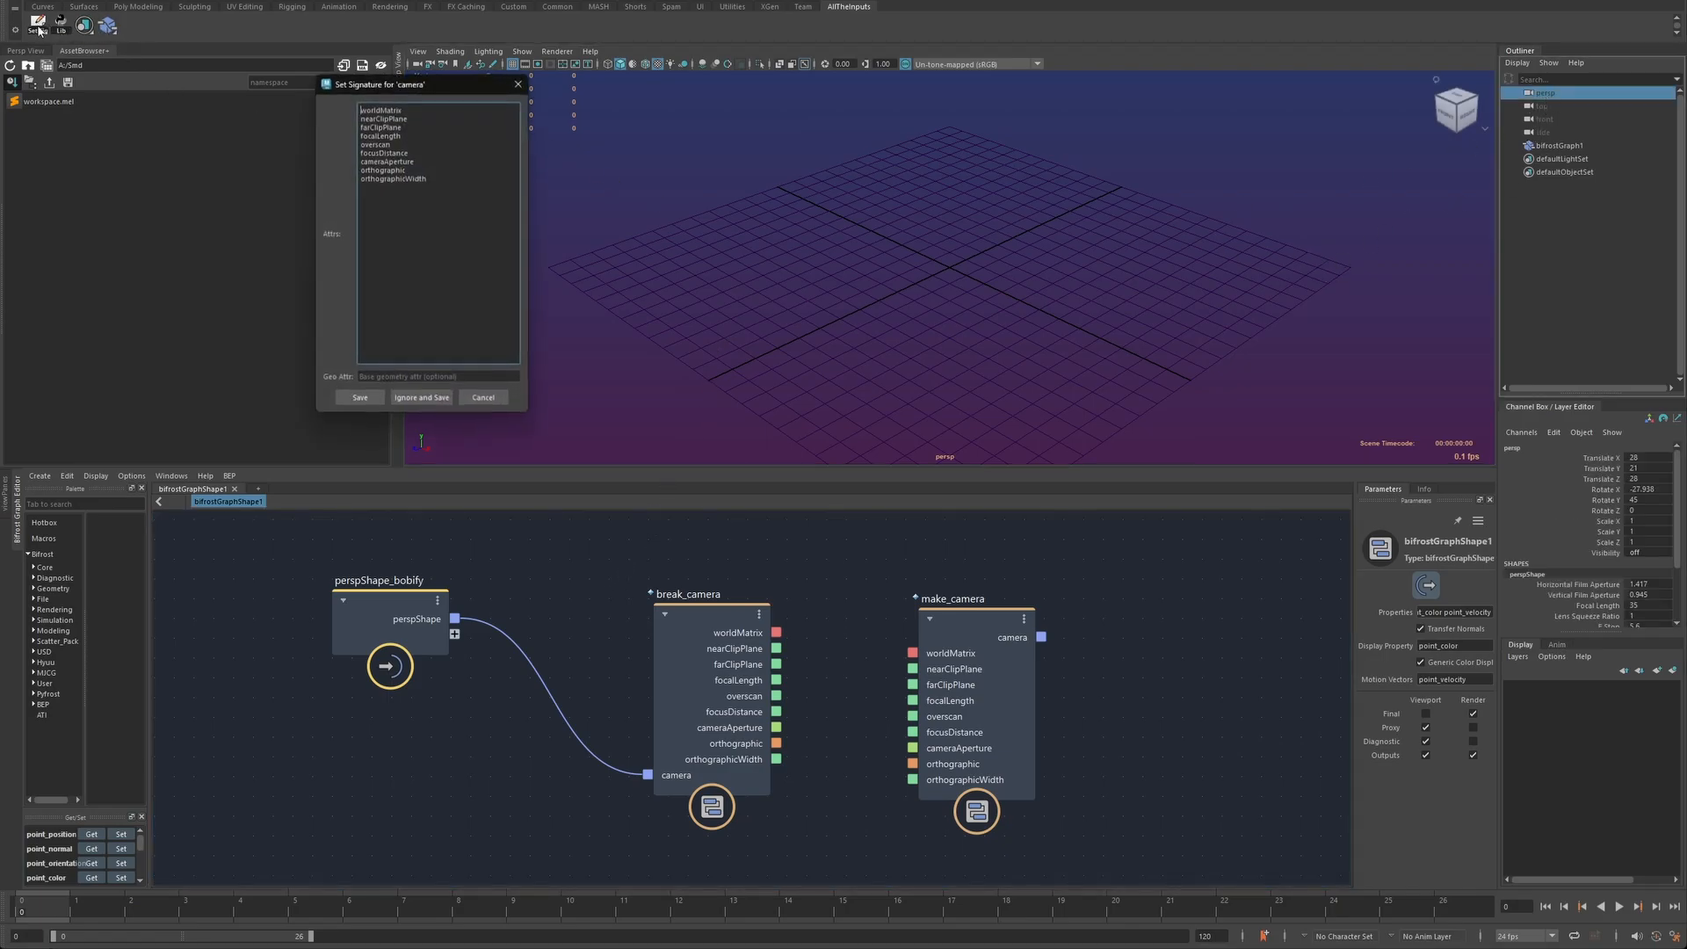
{"action": "left_click_drag", "start_coordinate": [397, 77], "coordinate": [655, 160]}
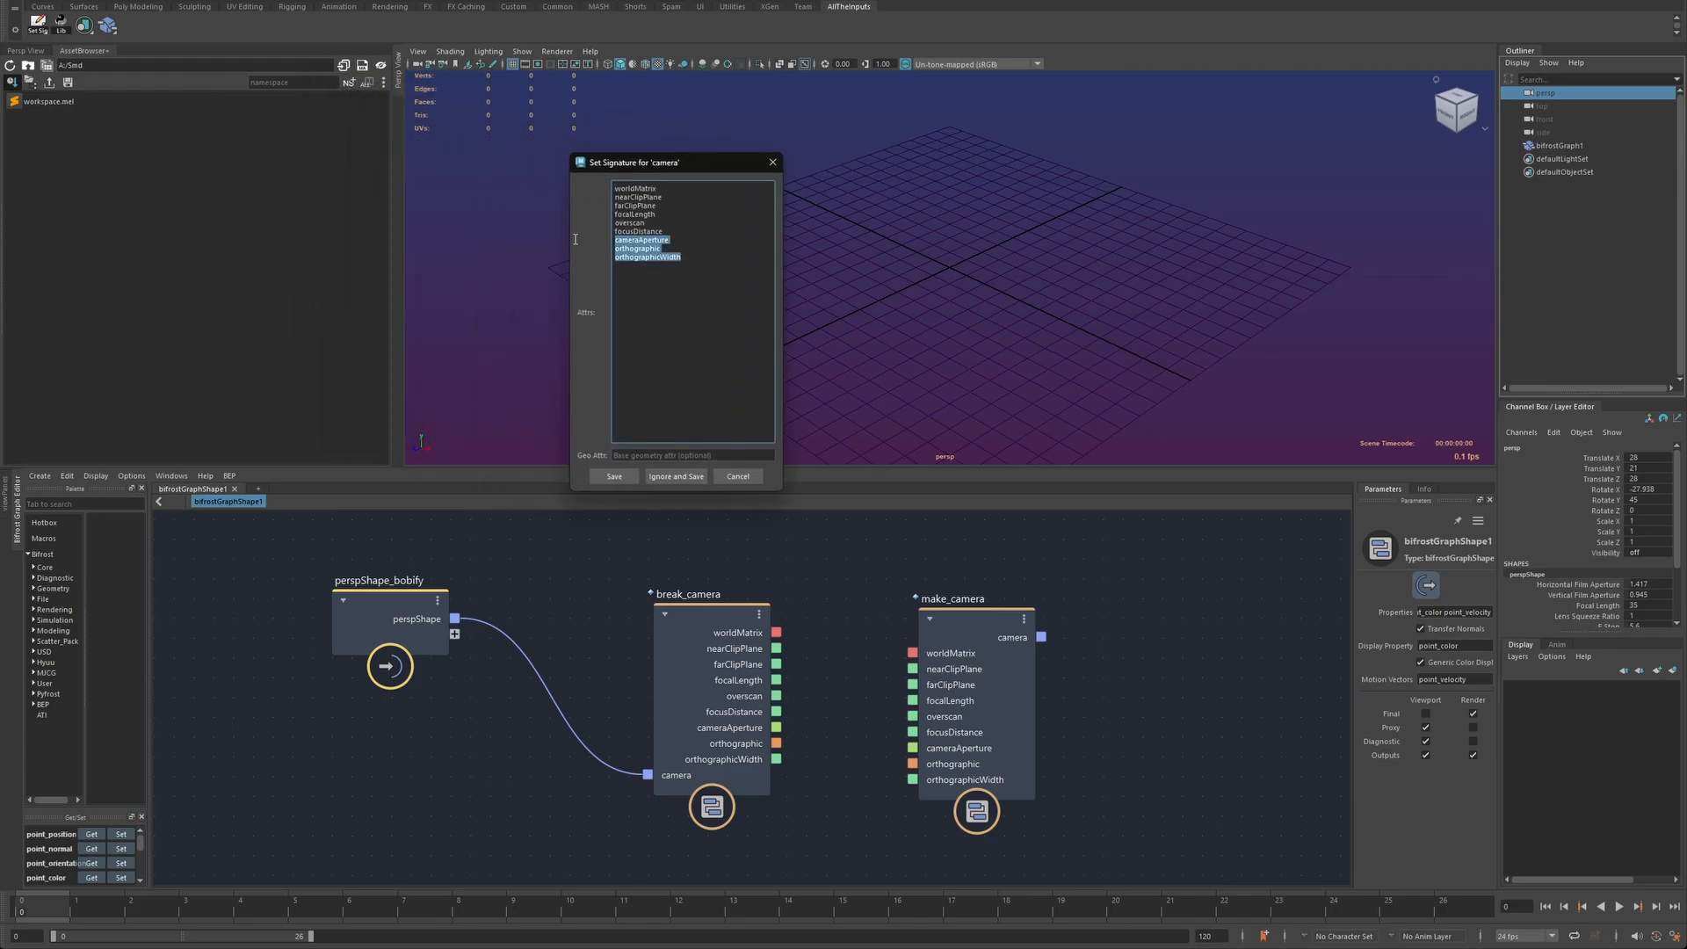
{"action": "left_click", "coordinate": [602, 480]}
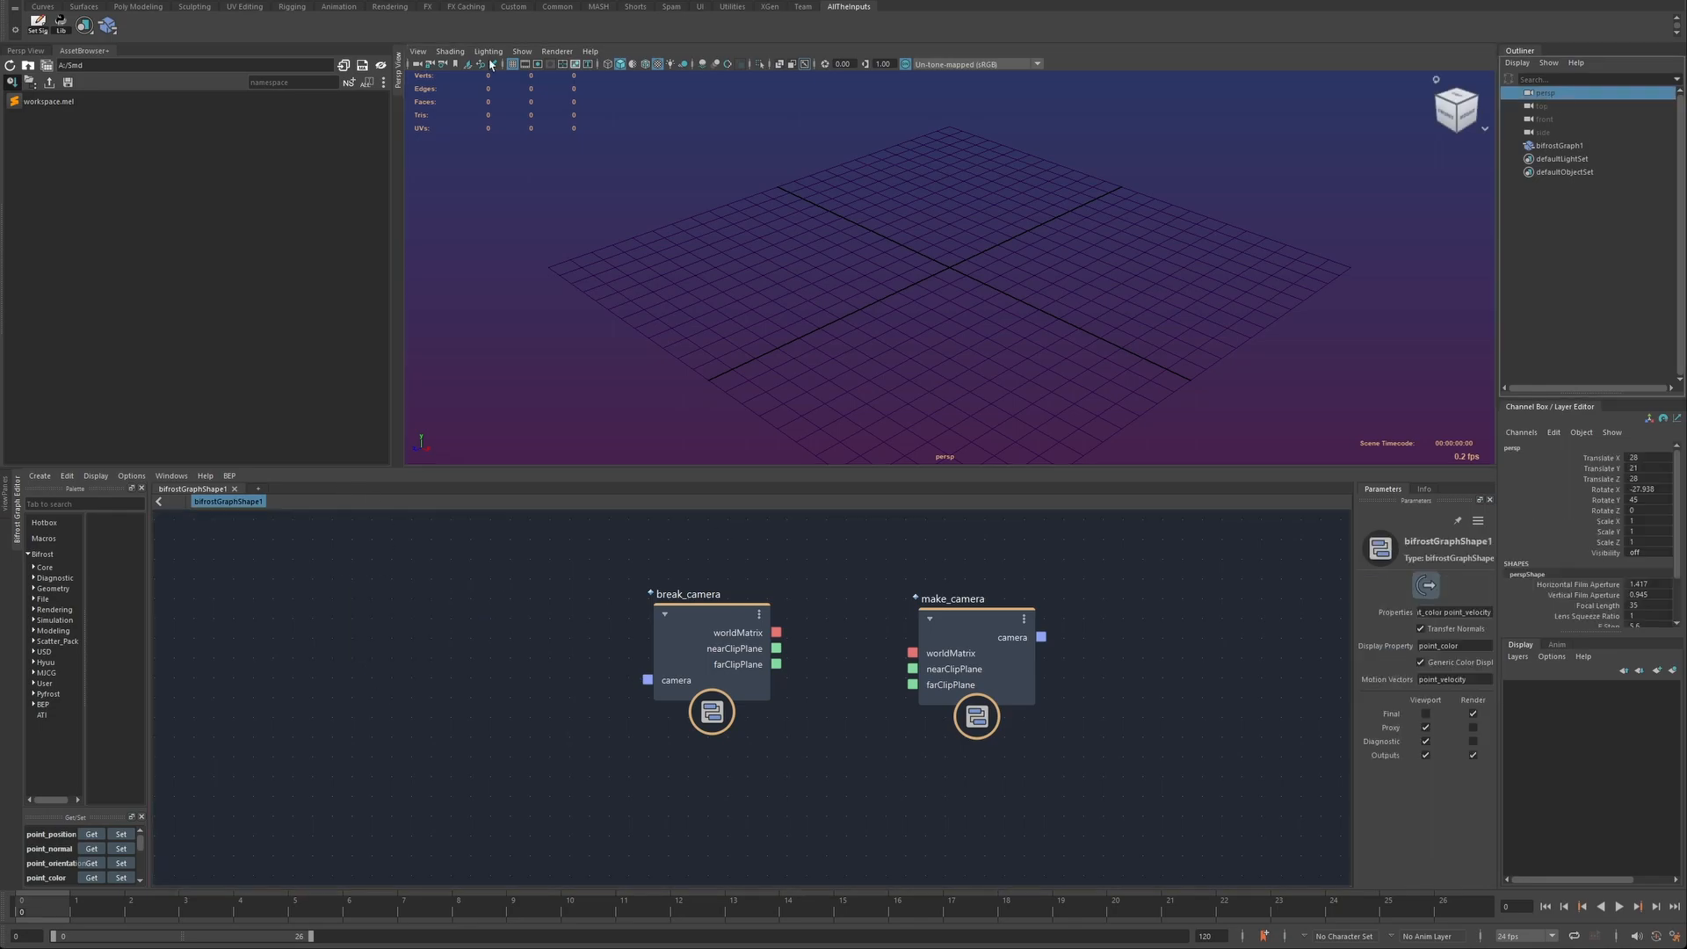
- Reconnect the perspShape input to break_camera's camera input in the main graph and move both nodes closer together
{"action": "scroll", "coordinate": [474, 642], "scroll_direction": "down", "scroll_amount": 2}
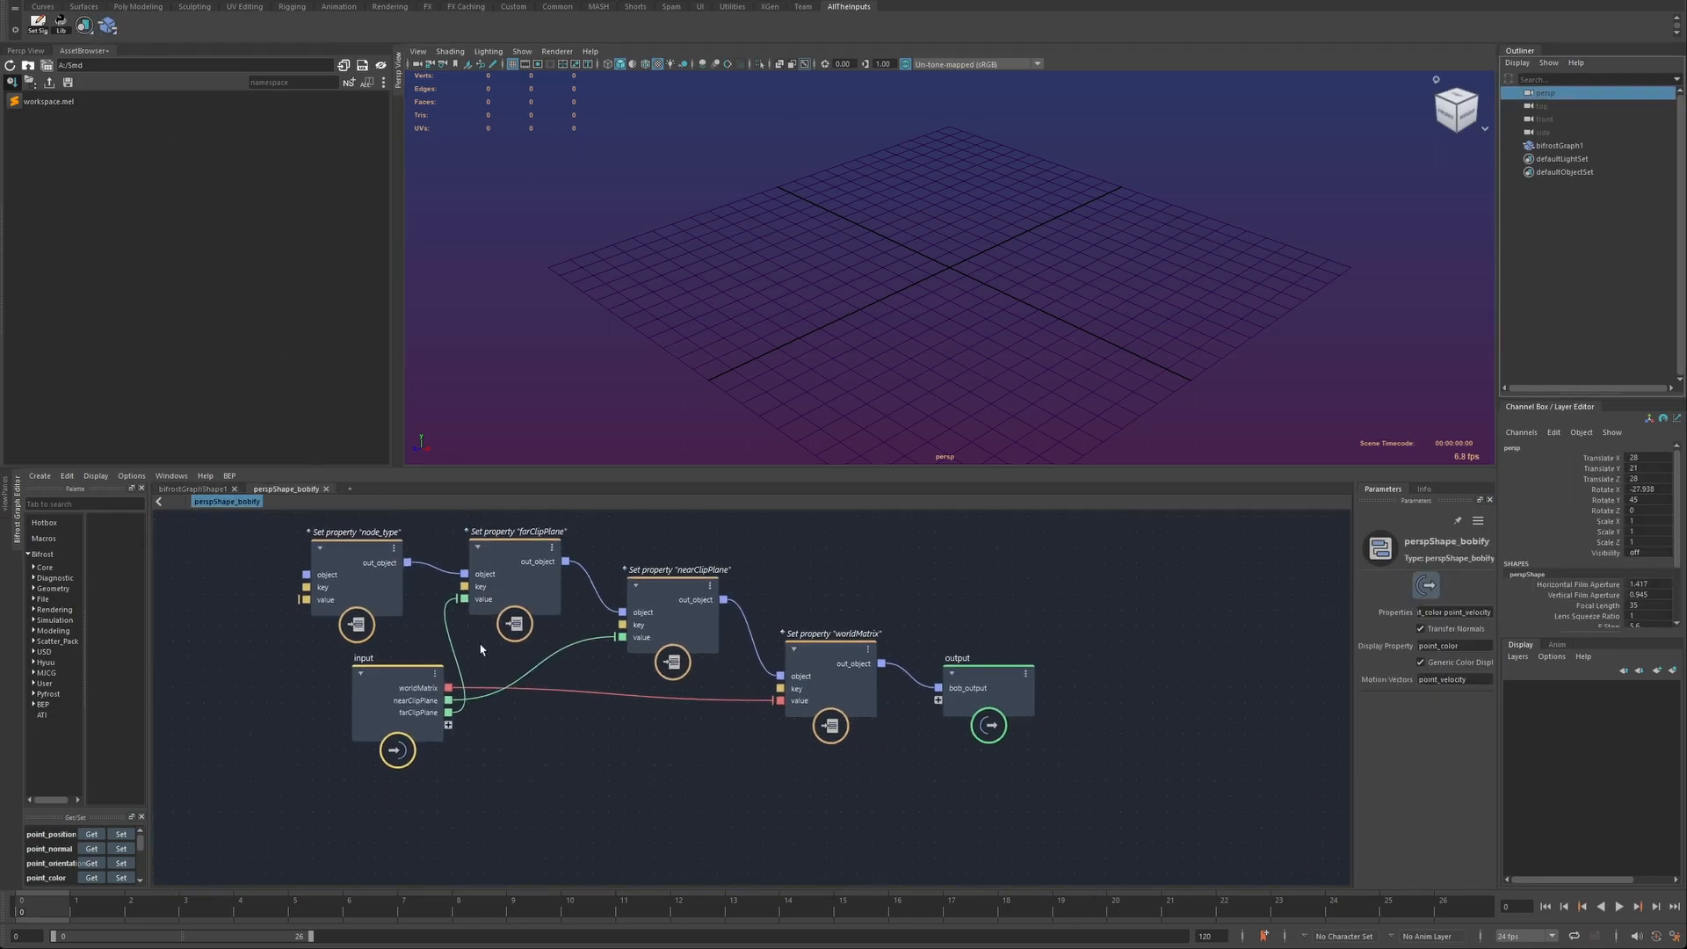
{"action": "middle_click_drag", "start_coordinate": [482, 648], "coordinate": [558, 709]}
{"action": "left_click", "coordinate": [192, 490]}
{"action": "left_click_drag", "start_coordinate": [454, 619], "coordinate": [648, 680]}
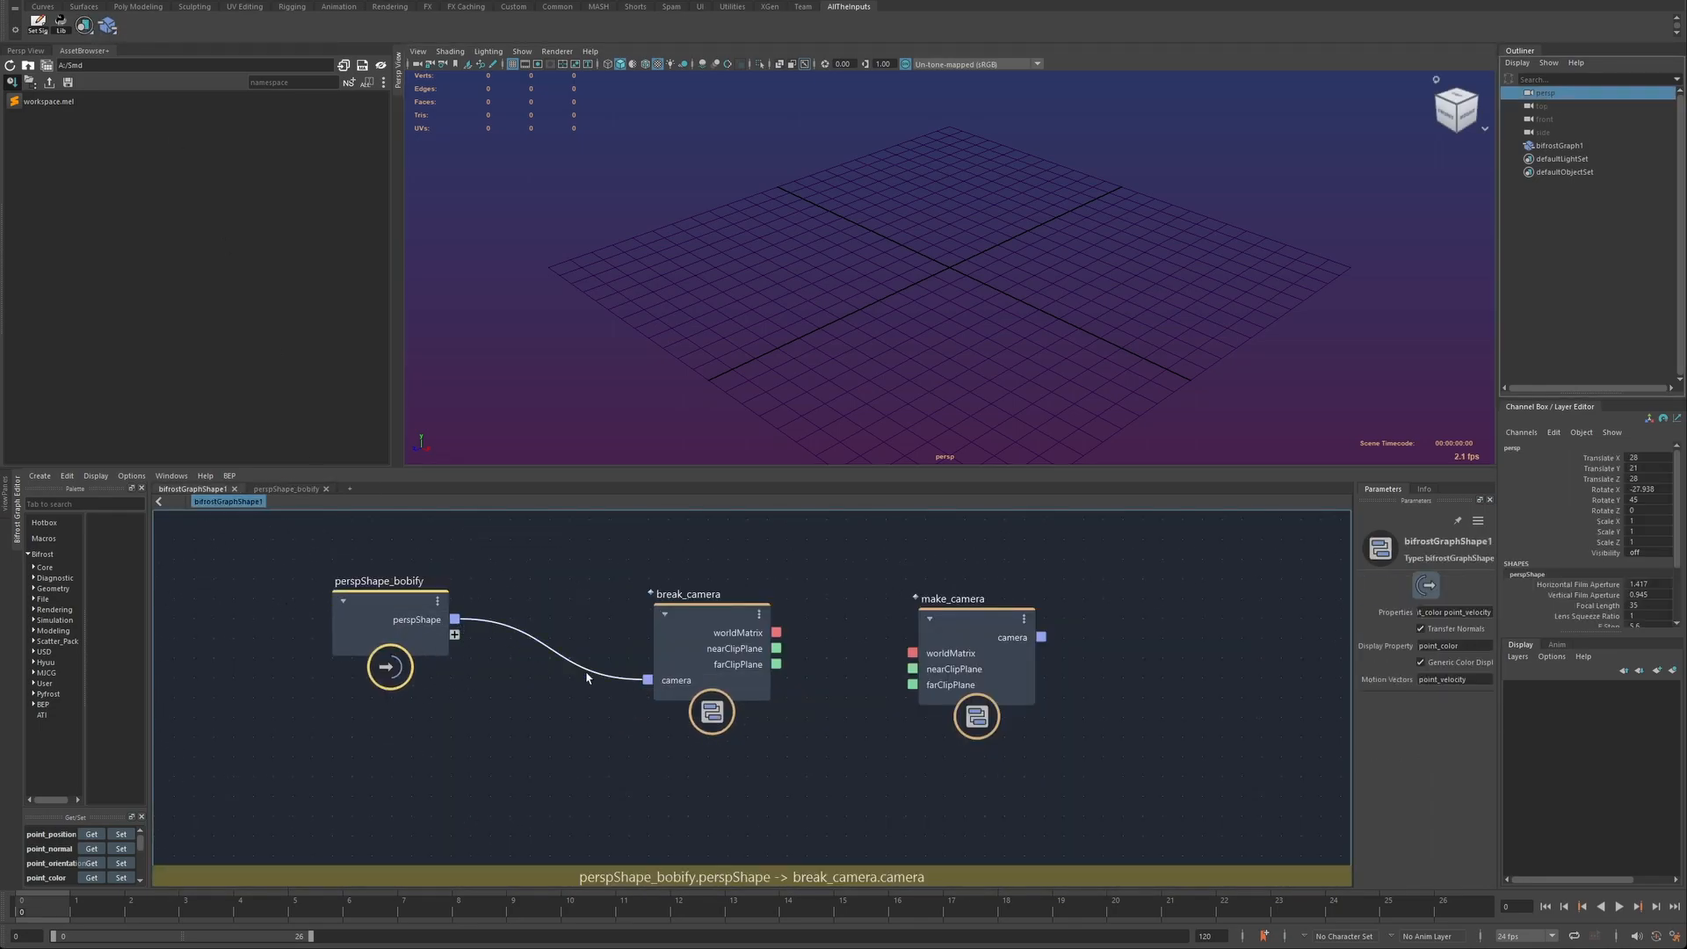
{"action": "left_click_drag", "start_coordinate": [396, 635], "coordinate": [485, 699]}
{"action": "left_click_drag", "start_coordinate": [722, 697], "coordinate": [730, 708]}
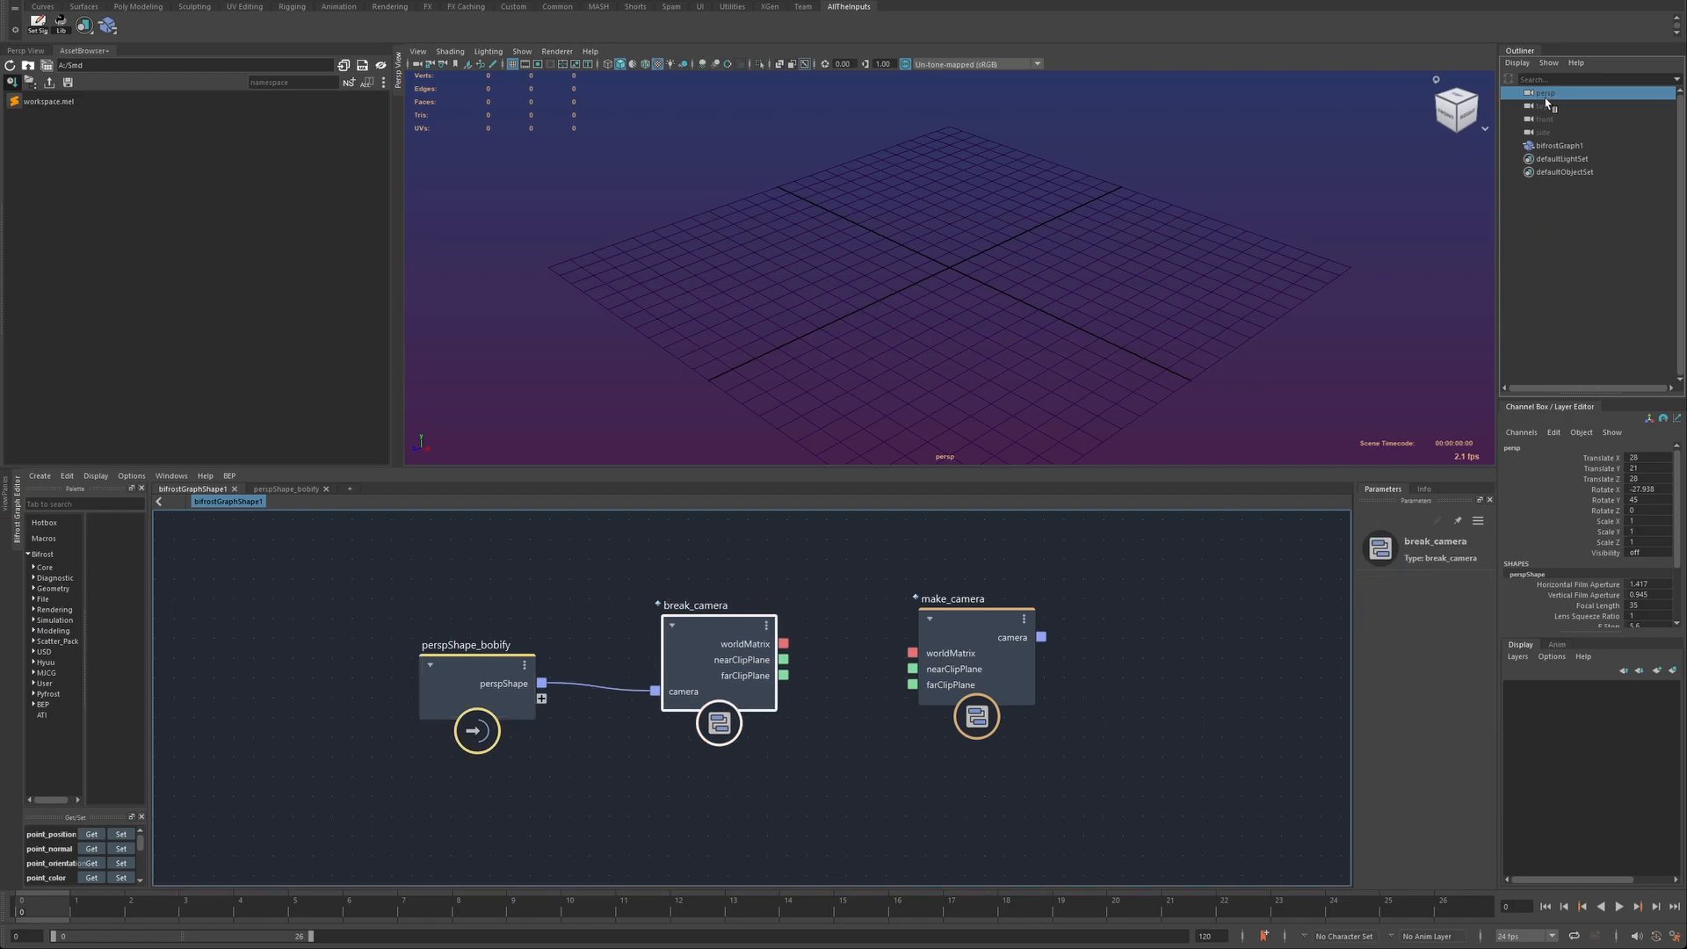
- Reopen the persp camera's attribute signature and save it
{"action": "left_click", "coordinate": [38, 25]}
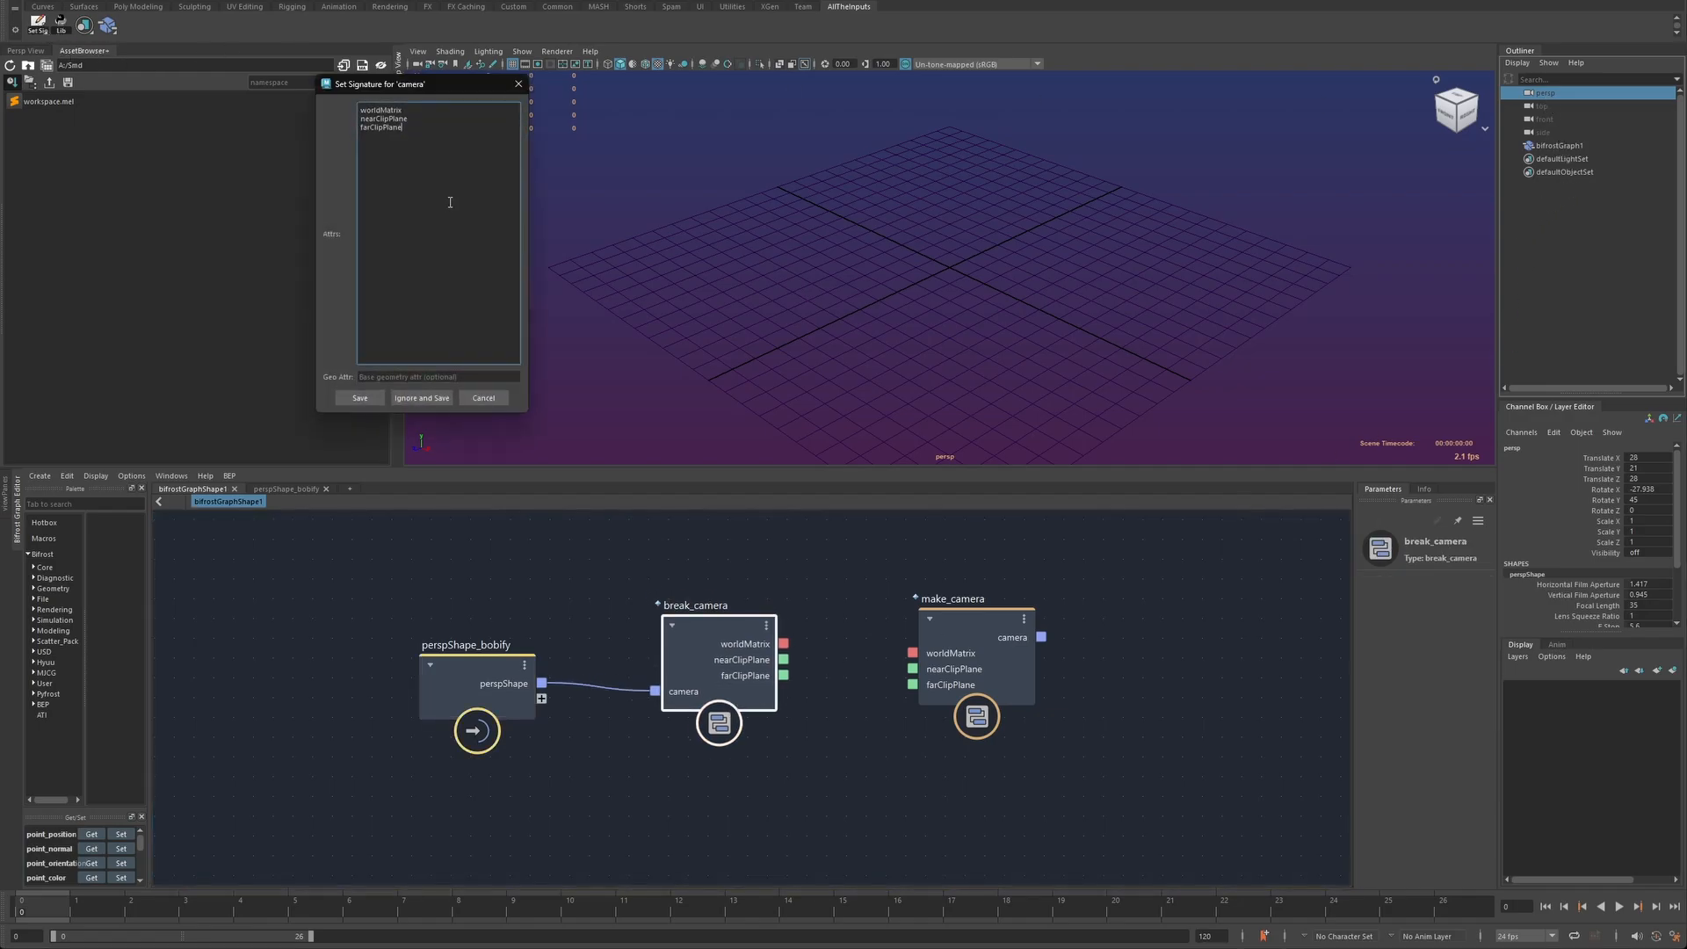
{"action": "left_click", "coordinate": [359, 397]}
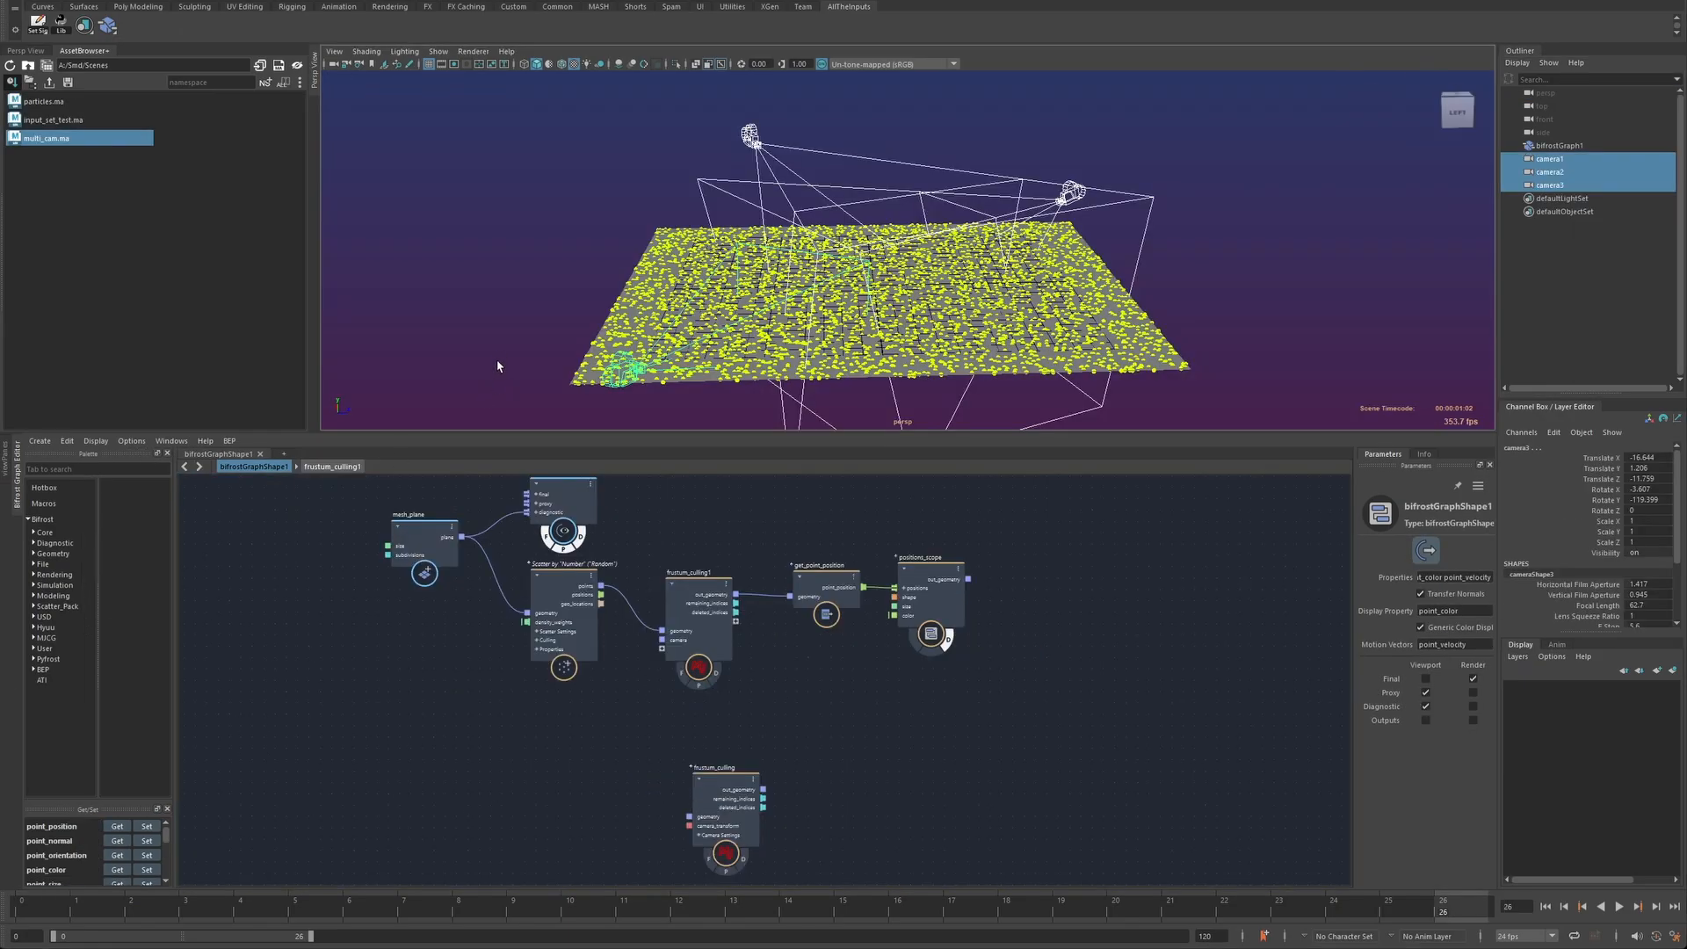
- Select camera1, camera2 and camera3 and inspect their frustums over the scattered plane
{"action": "left_click_drag", "start_coordinate": [432, 369], "coordinate": [561, 361], "text": "alt"}
{"action": "left_click_drag", "start_coordinate": [1560, 159], "coordinate": [1568, 185]}
{"action": "left_click_drag", "start_coordinate": [993, 264], "coordinate": [1063, 303], "text": "alt"}
- Expand the Camera Settings group on the unconnected frustum_culling node to examine its camera inputs
{"action": "key", "text": "f"}
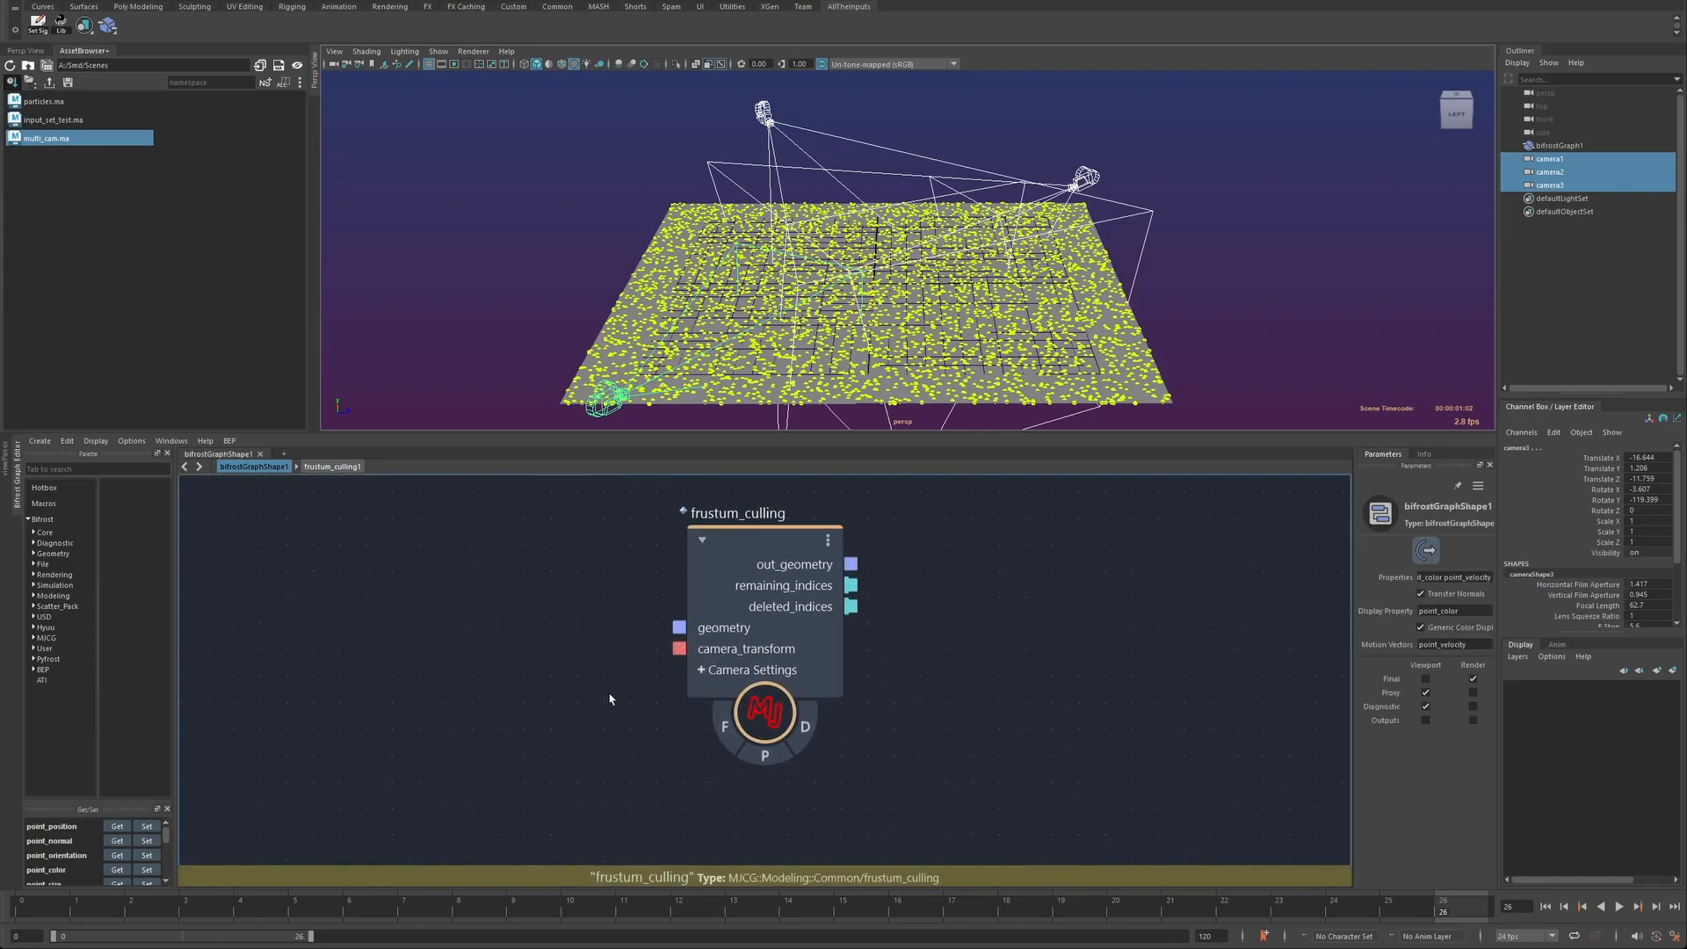
{"action": "left_click", "coordinate": [690, 668]}
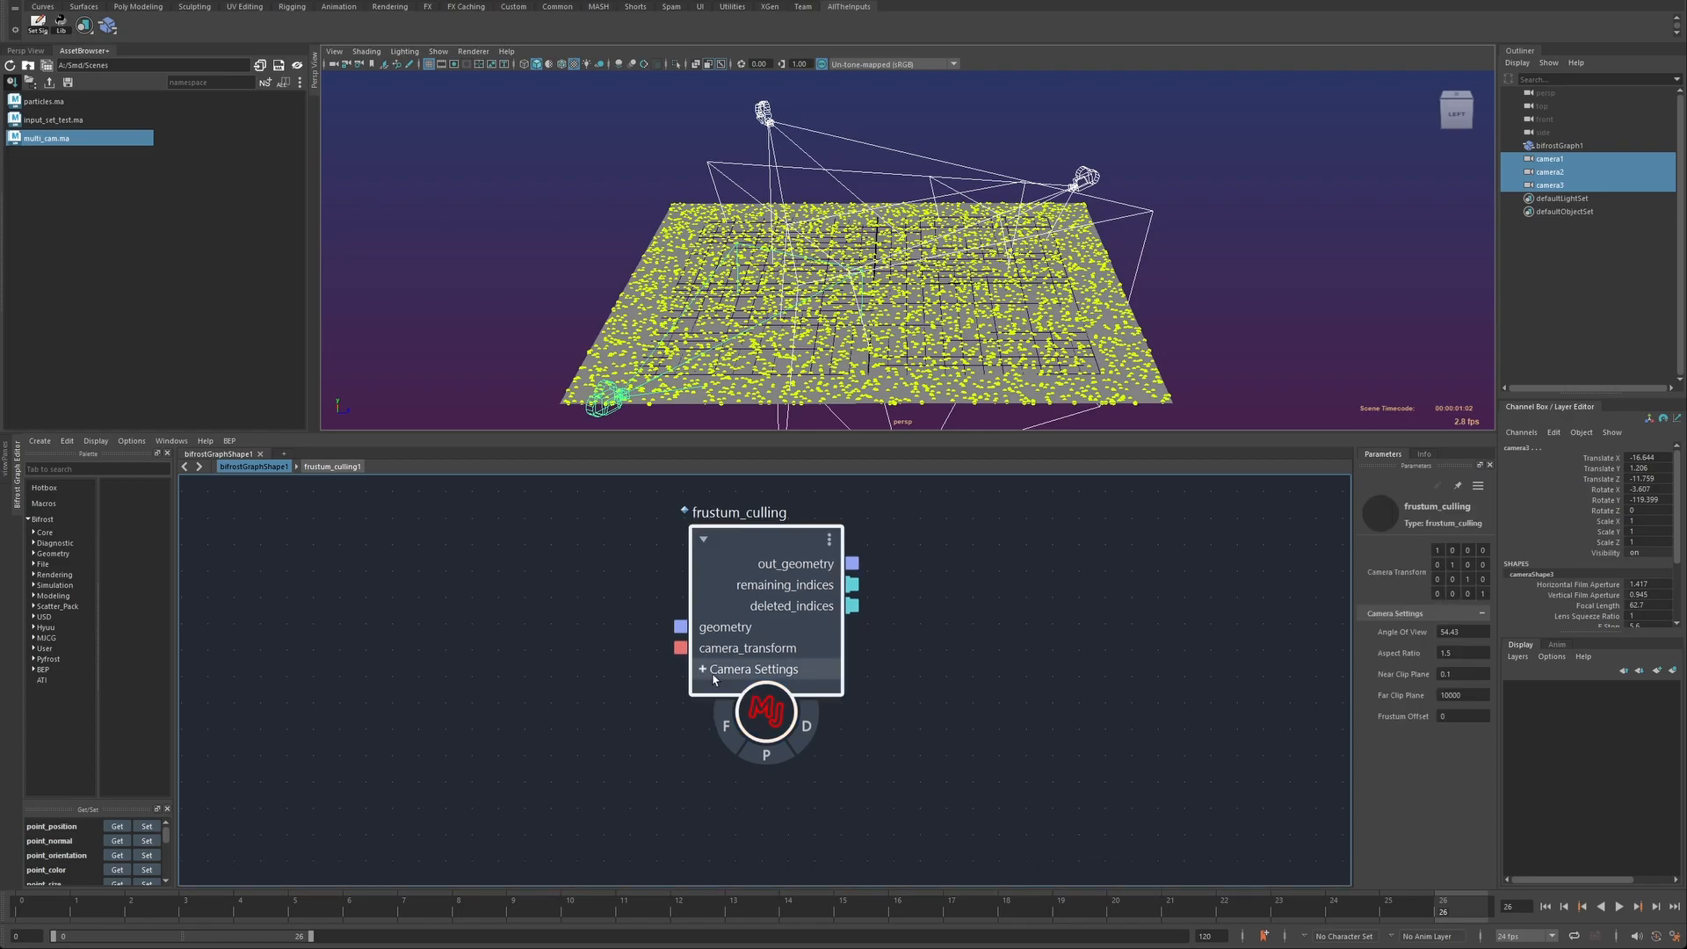
{"action": "left_click", "coordinate": [700, 670]}
{"action": "left_click", "coordinate": [413, 696]}
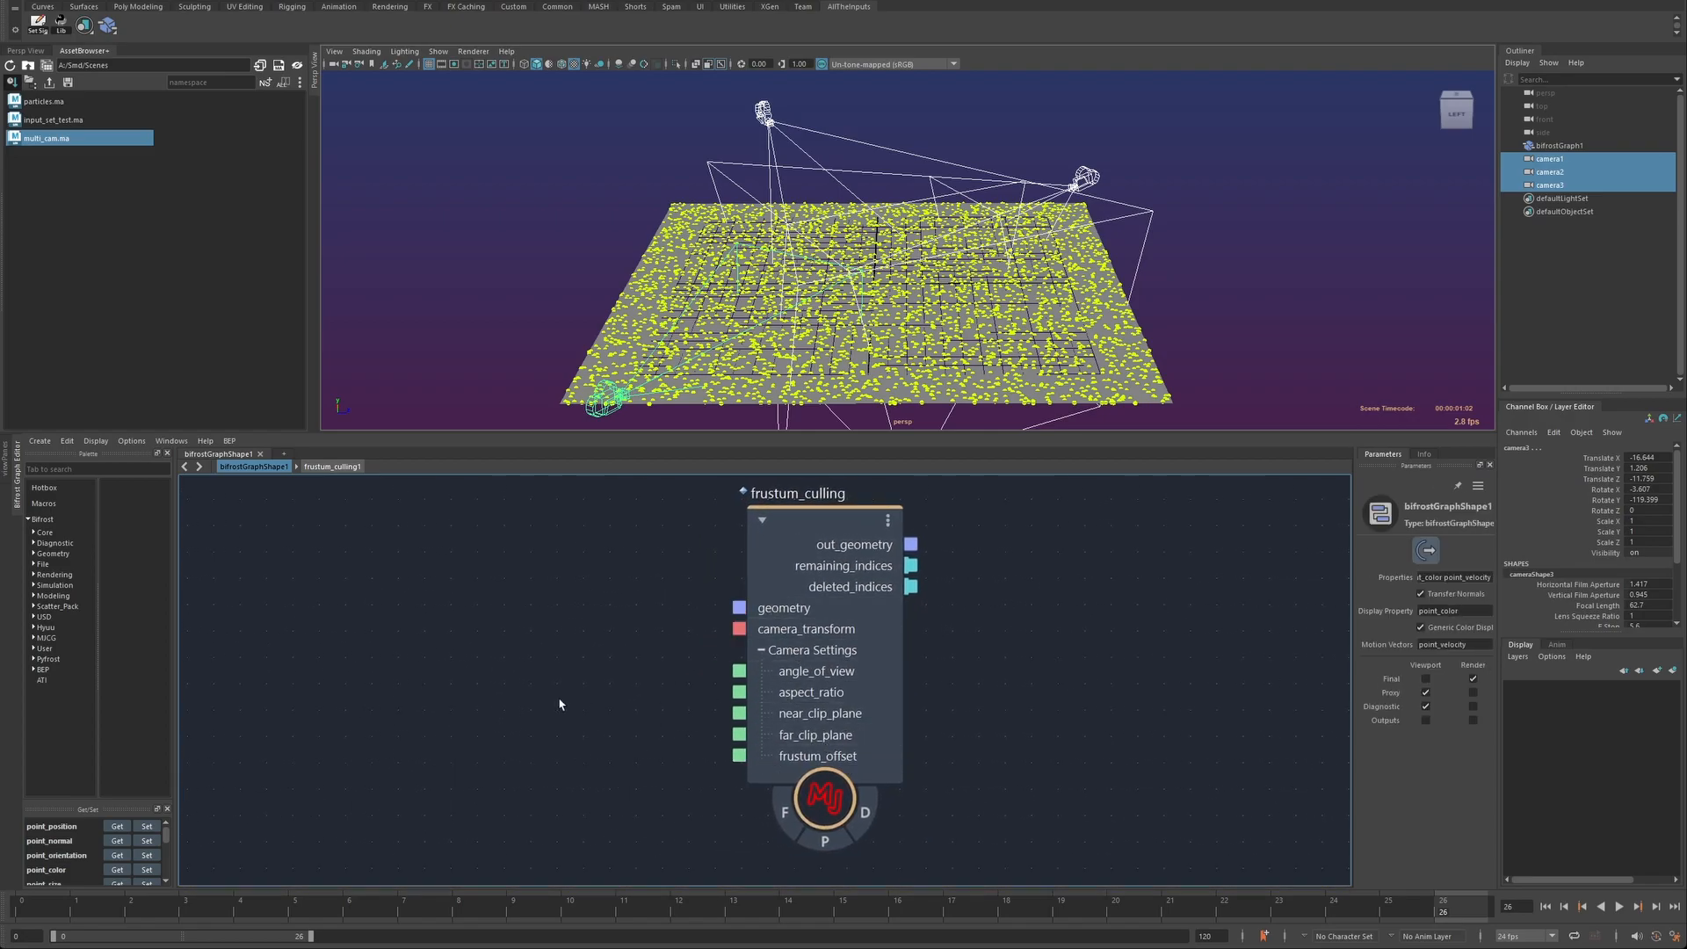
- Add an input node feeding frustum_culling's camera_transform, angle_of_view, aspect_ratio, near_clip_plane, far_clip_plane and frustum_offset ports, and position it
{"action": "right_click_drag", "start_coordinate": [494, 660], "coordinate": [498, 606]}
{"action": "left_click_drag", "start_coordinate": [516, 626], "coordinate": [479, 659]}
{"action": "mouse_move", "coordinate": [552, 665]}
{"action": "left_mouse_down"}
{"action": "mouse_move", "coordinate": [741, 631]}
{"action": "mouse_move", "coordinate": [552, 686]}
{"action": "left_mouse_up"}
{"action": "left_click_drag", "start_coordinate": [739, 693], "coordinate": [552, 728]}
{"action": "left_click_drag", "start_coordinate": [739, 735], "coordinate": [552, 749]}
{"action": "left_click_drag", "start_coordinate": [739, 756], "coordinate": [552, 770]}
{"action": "mouse_move", "coordinate": [472, 717]}
{"action": "left_mouse_down"}
{"action": "mouse_move", "coordinate": [481, 666]}
{"action": "mouse_move", "coordinate": [485, 699]}
{"action": "left_mouse_up"}
{"action": "left_click", "coordinate": [294, 688]}
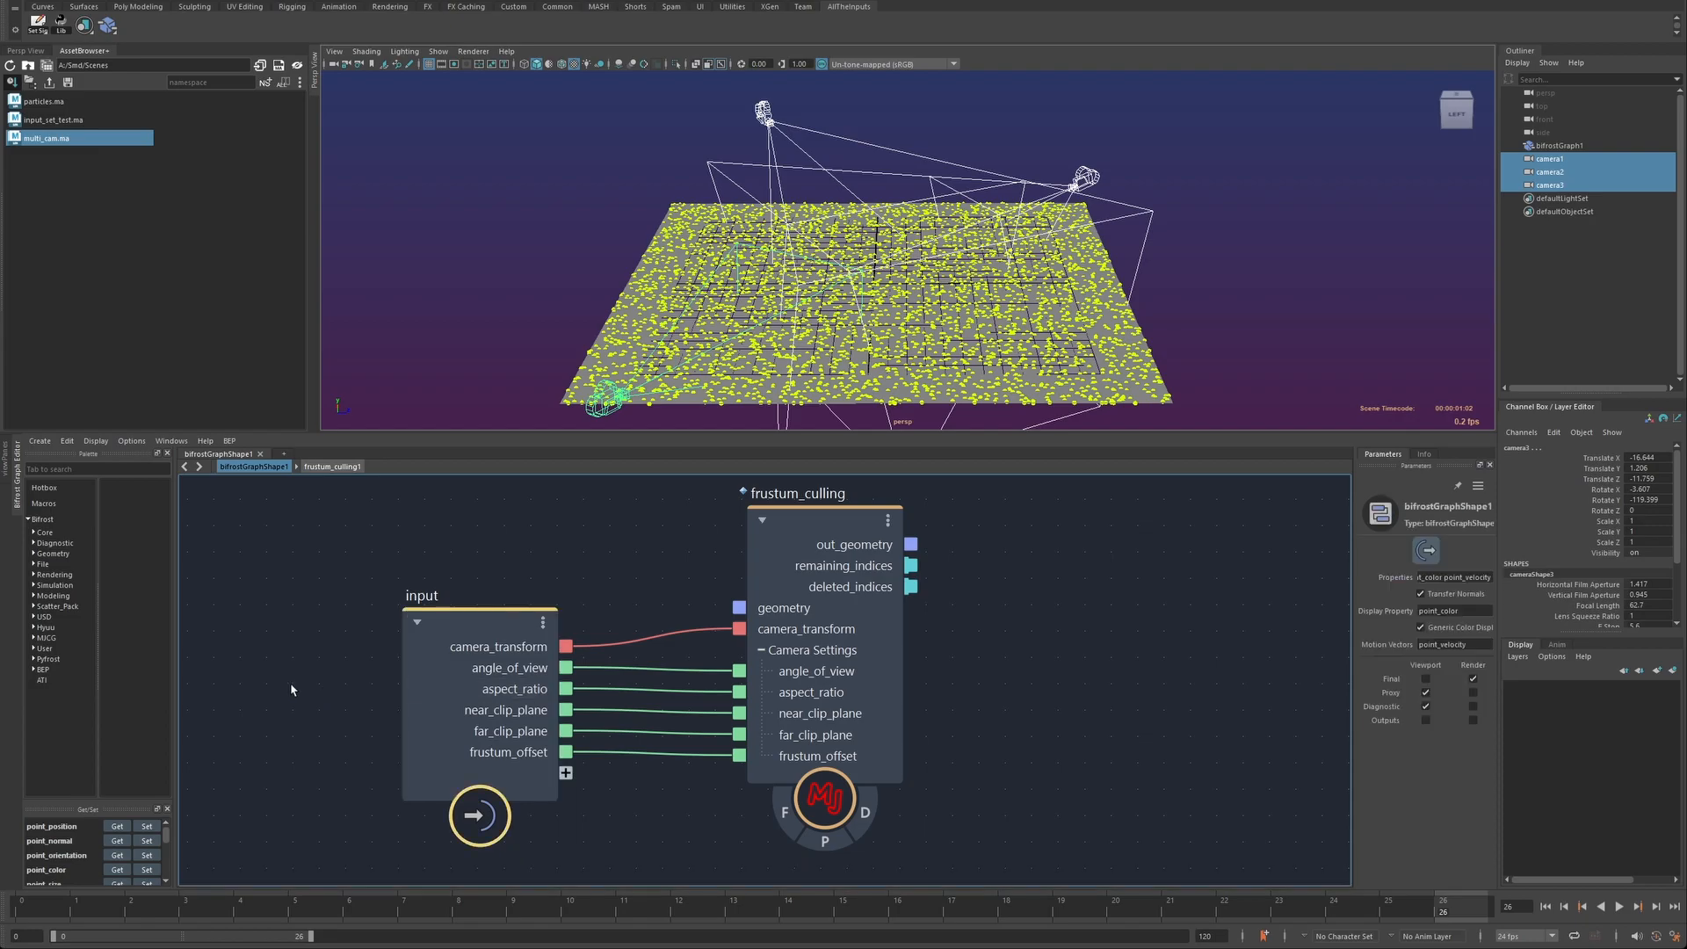
- Delete the input node feeding frustum_culling and collapse the node's Camera Settings group
{"action": "middle_click_drag", "start_coordinate": [311, 630], "coordinate": [351, 635], "text": "alt"}
{"action": "left_click", "coordinate": [520, 630]}
{"action": "key", "text": "Delete"}
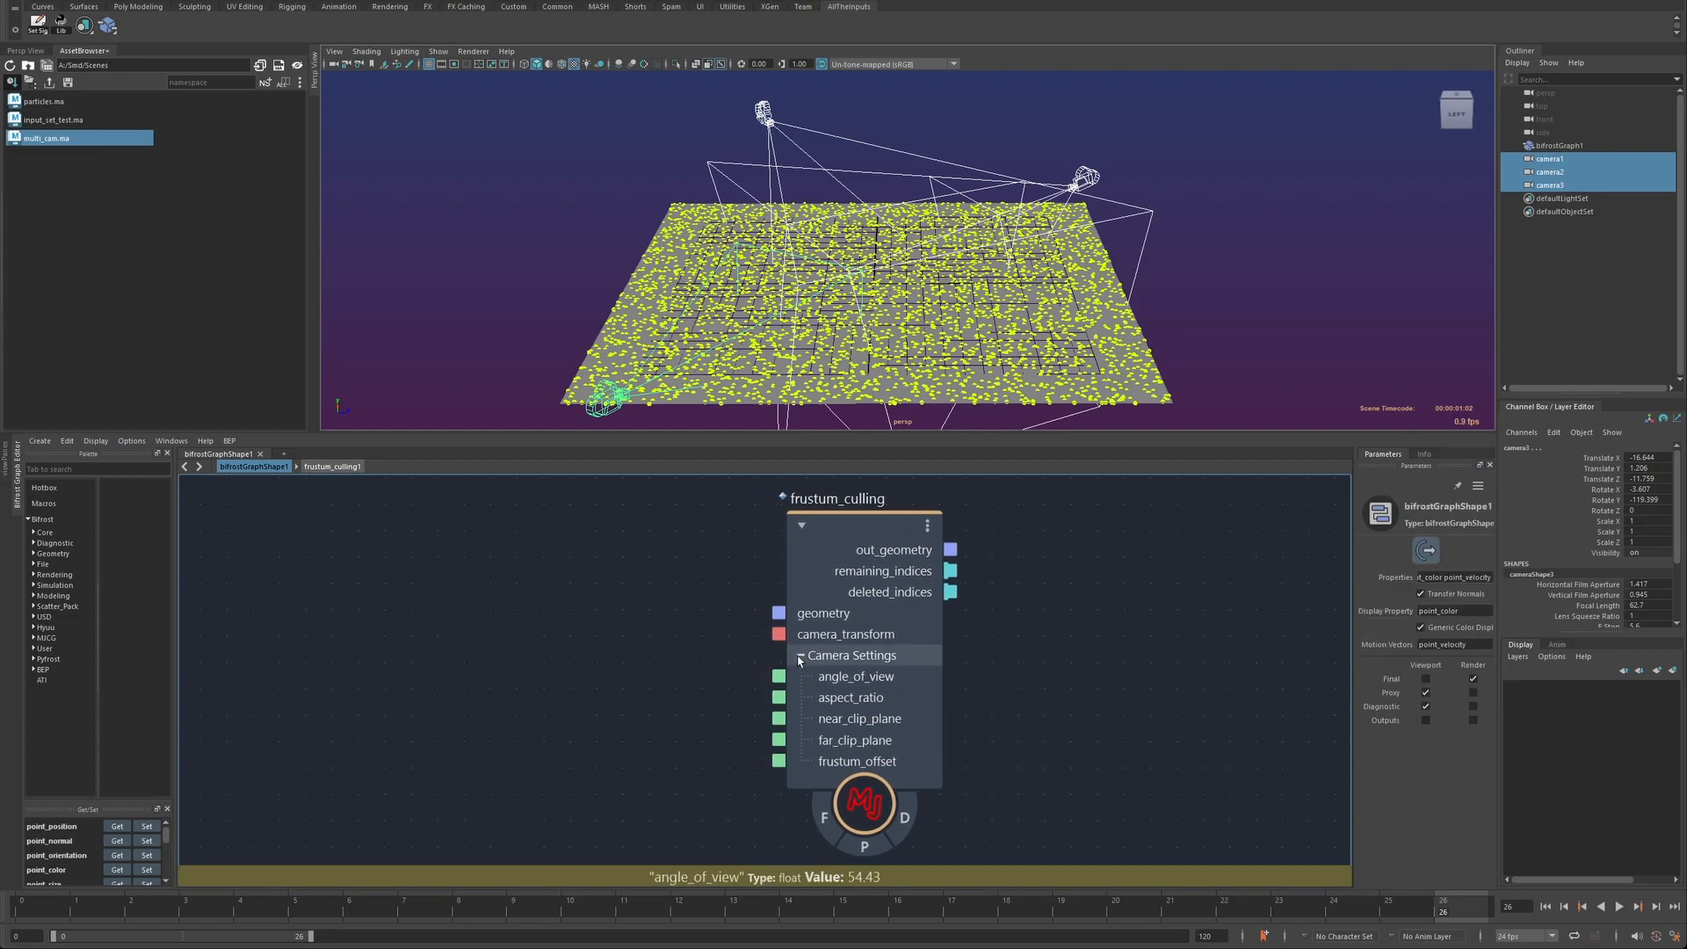
{"action": "left_click", "coordinate": [801, 655]}
{"action": "left_click_drag", "start_coordinate": [826, 553], "coordinate": [828, 554]}
- Move the mesh_plane, terminal and Scatter nodes up, and convert camera1 into an input node below the Scatter node
{"action": "key", "text": "u"}
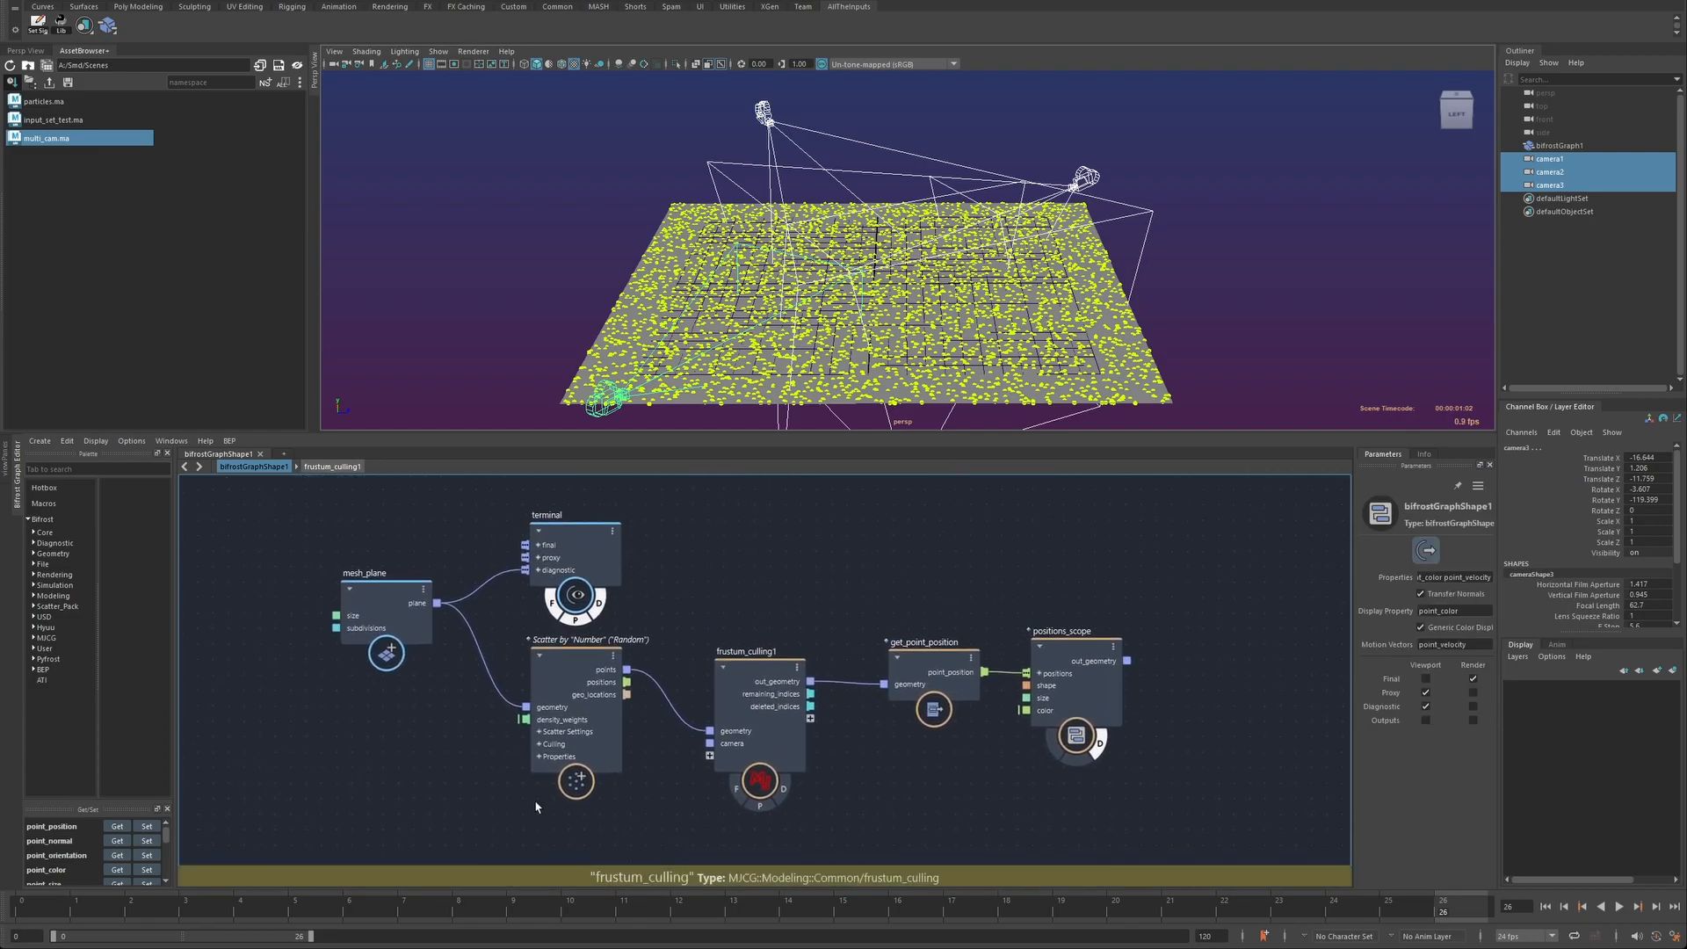
{"action": "left_click_drag", "start_coordinate": [534, 728], "coordinate": [571, 747]}
{"action": "left_click_drag", "start_coordinate": [571, 747], "coordinate": [569, 680]}
{"action": "left_click", "coordinate": [621, 788]}
{"action": "left_click", "coordinate": [1550, 159]}
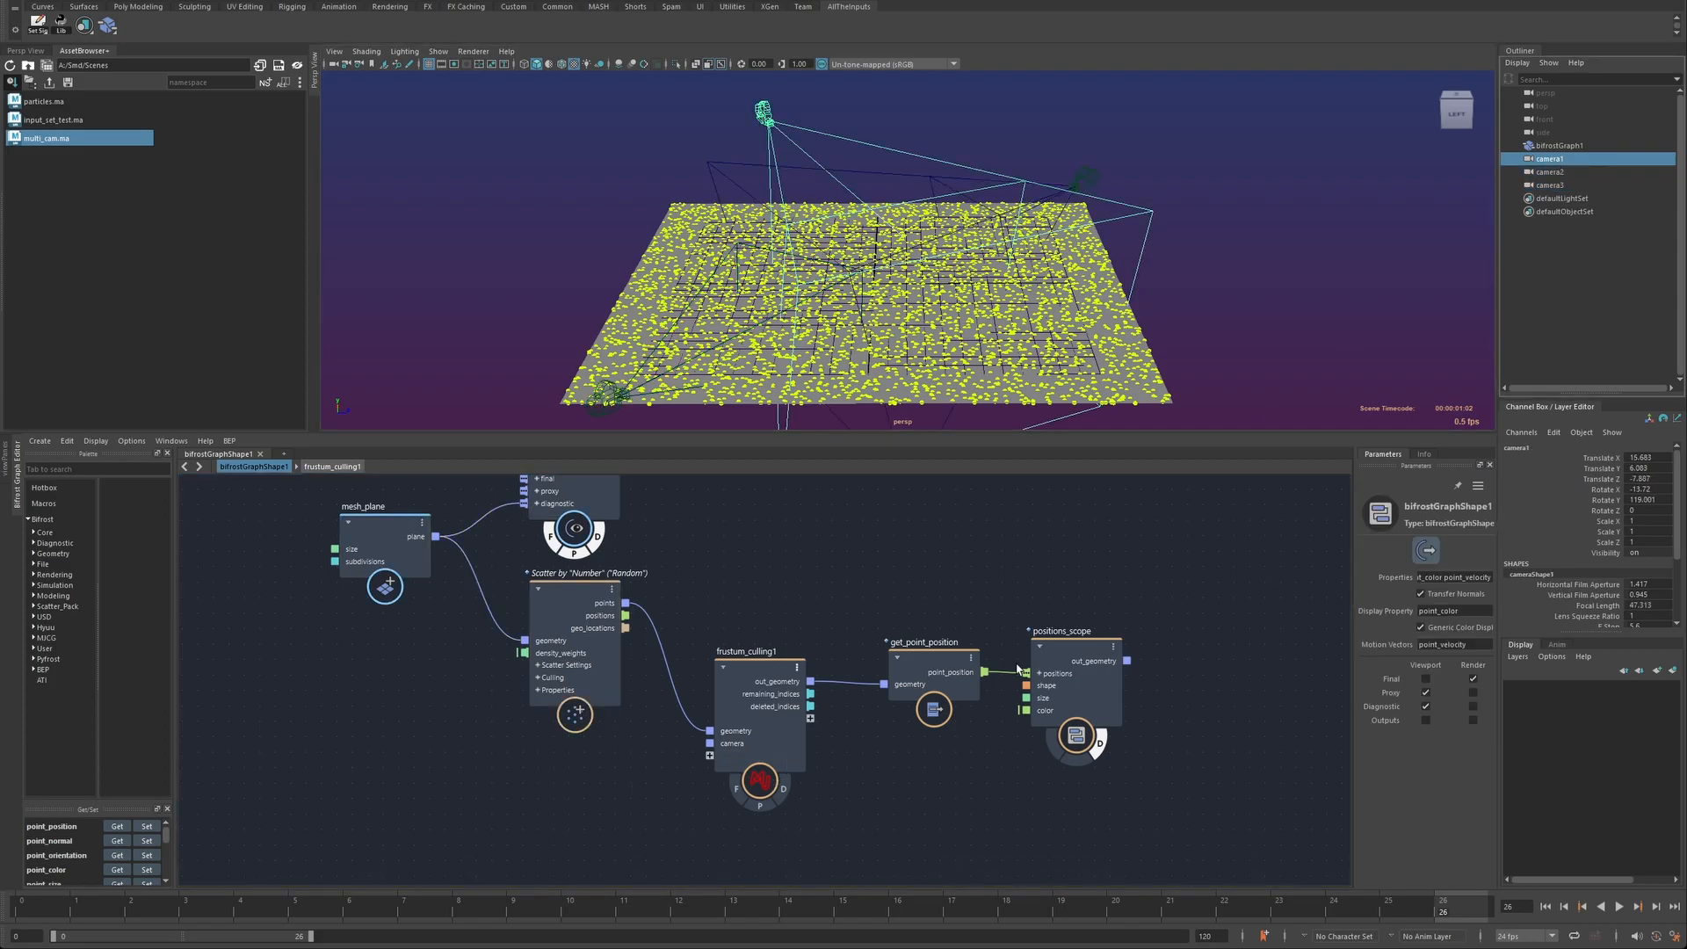
{"action": "left_click", "coordinate": [106, 26]}
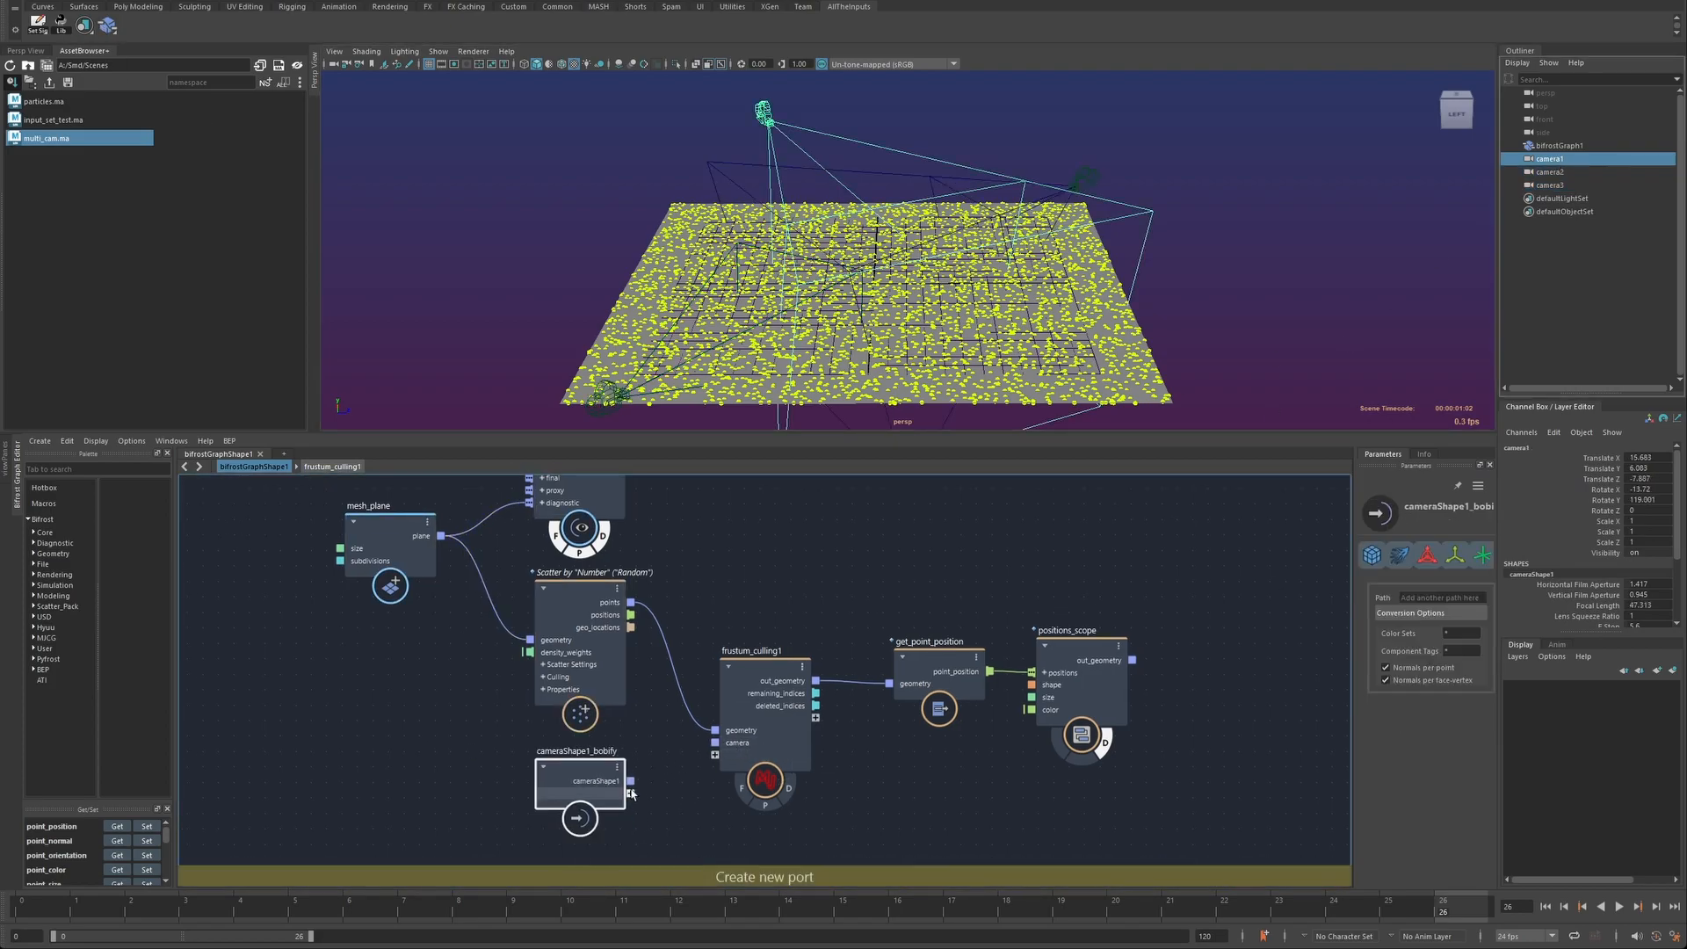
{"action": "key", "text": "ctrl+a"}
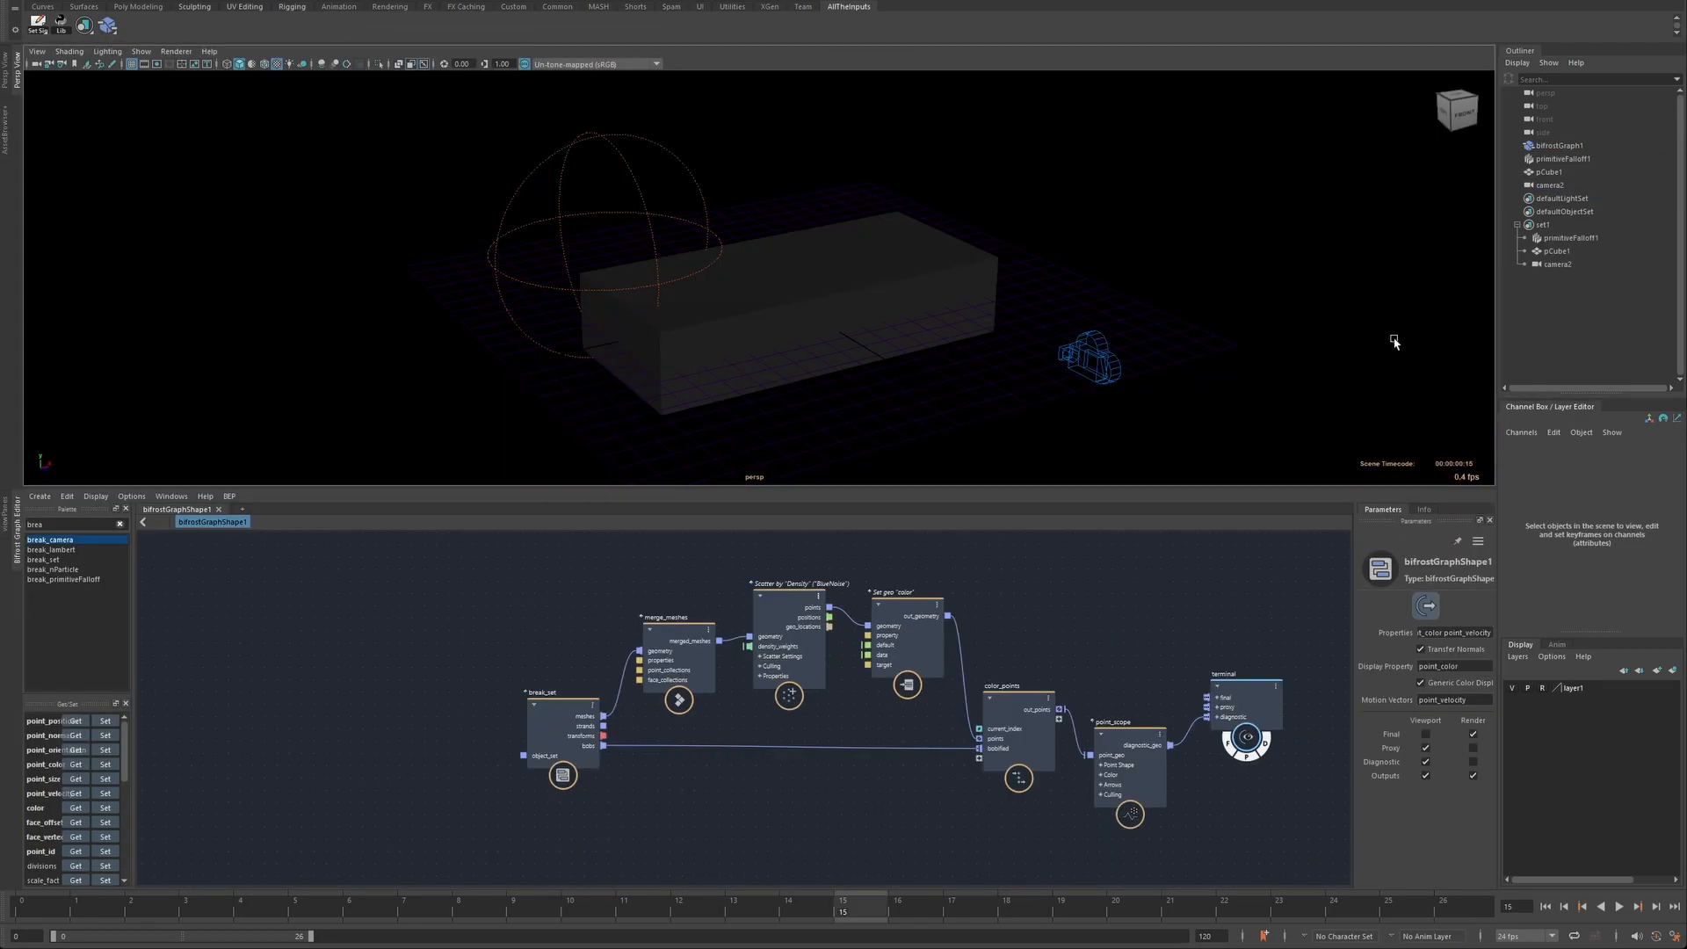
- Convert set1 into a graph input node and connect its object_set output to break_set
{"action": "left_click", "coordinate": [1561, 227]}
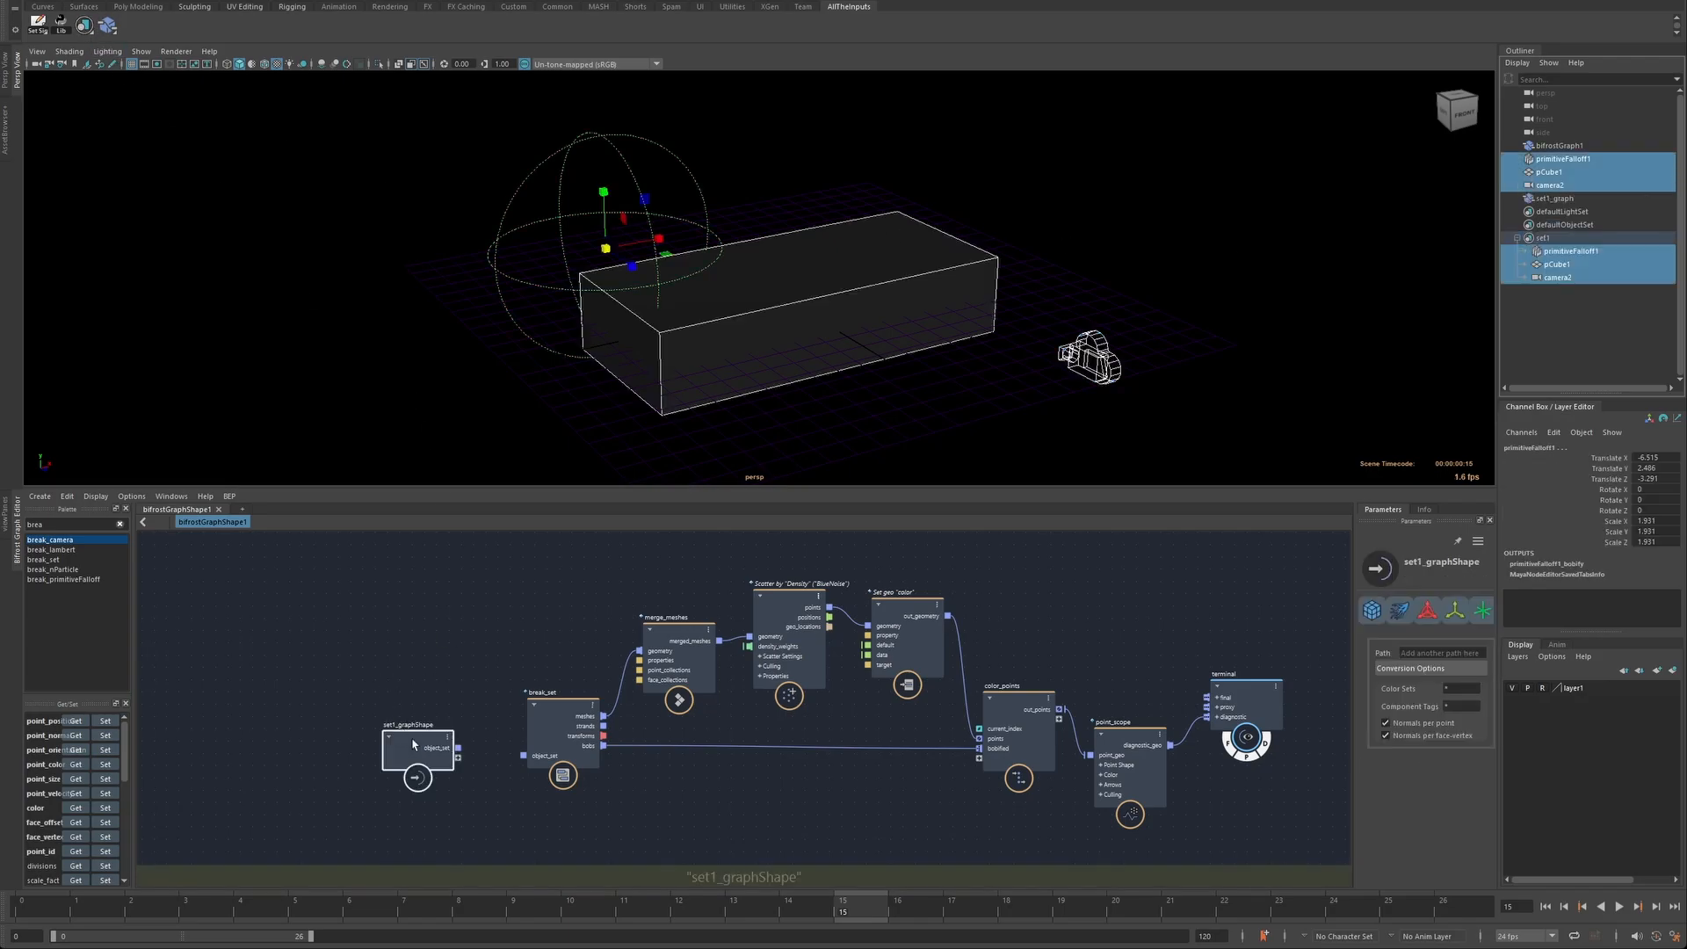
{"action": "left_click_drag", "start_coordinate": [446, 748], "coordinate": [523, 755]}
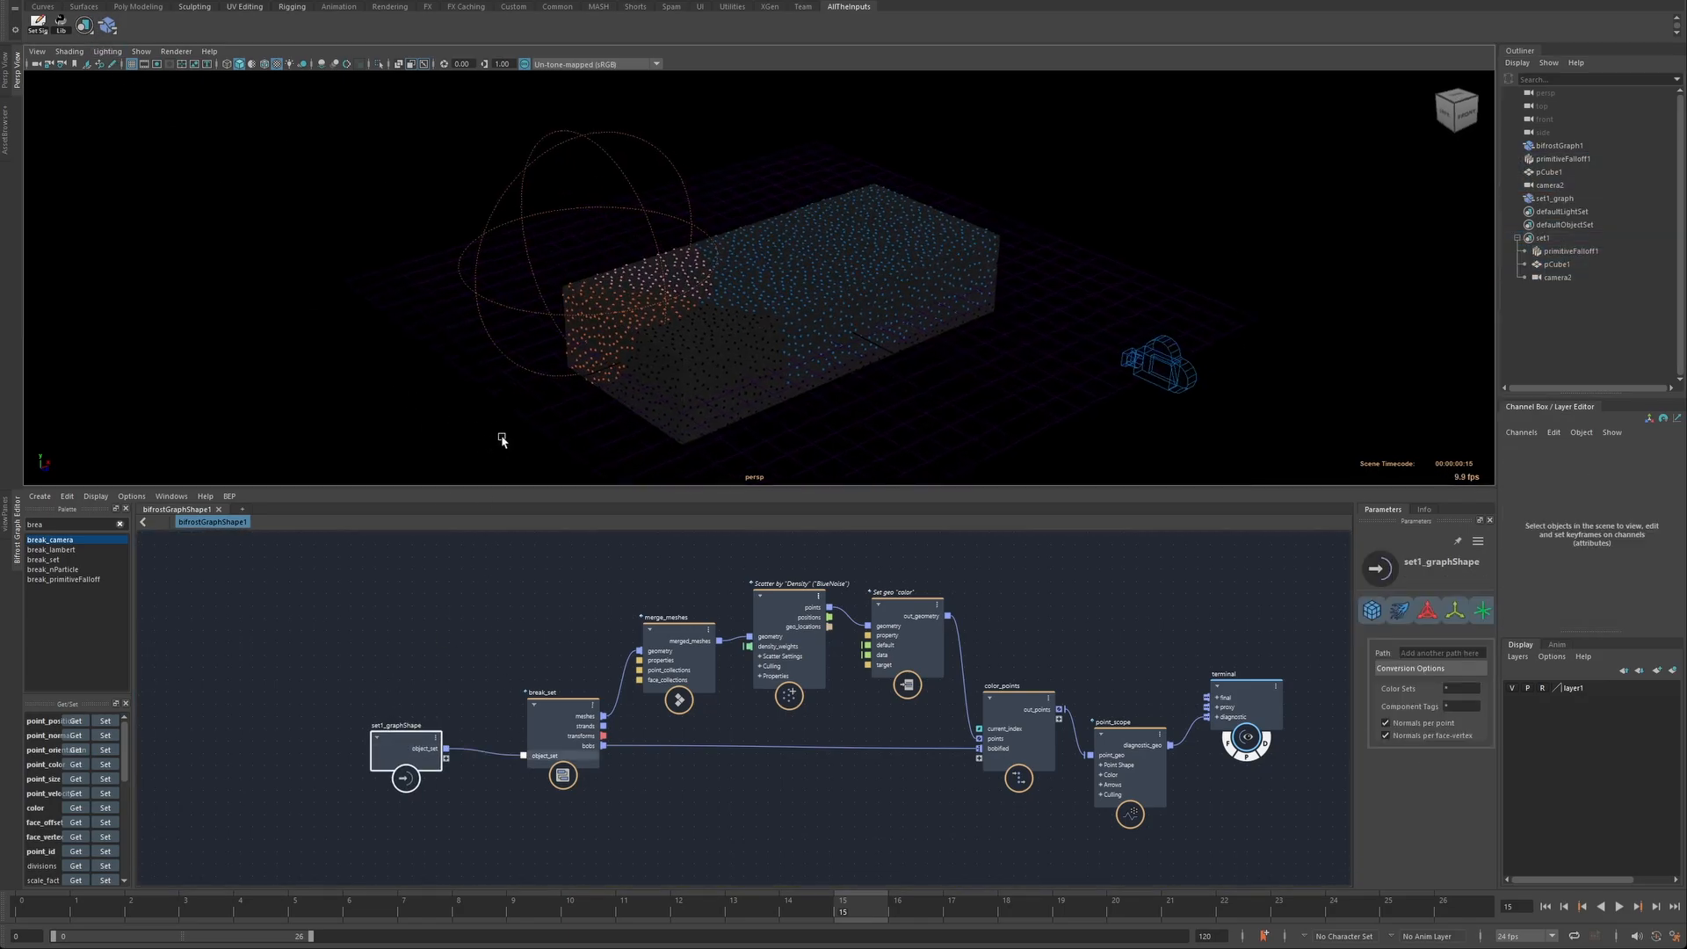
- Duplicate pCube1 twice in the enlarged viewport, moving and rotating the copies so they cross the original box
{"action": "key", "text": "space"}
{"action": "left_click", "coordinate": [460, 440]}
{"action": "left_click", "coordinate": [597, 520]}
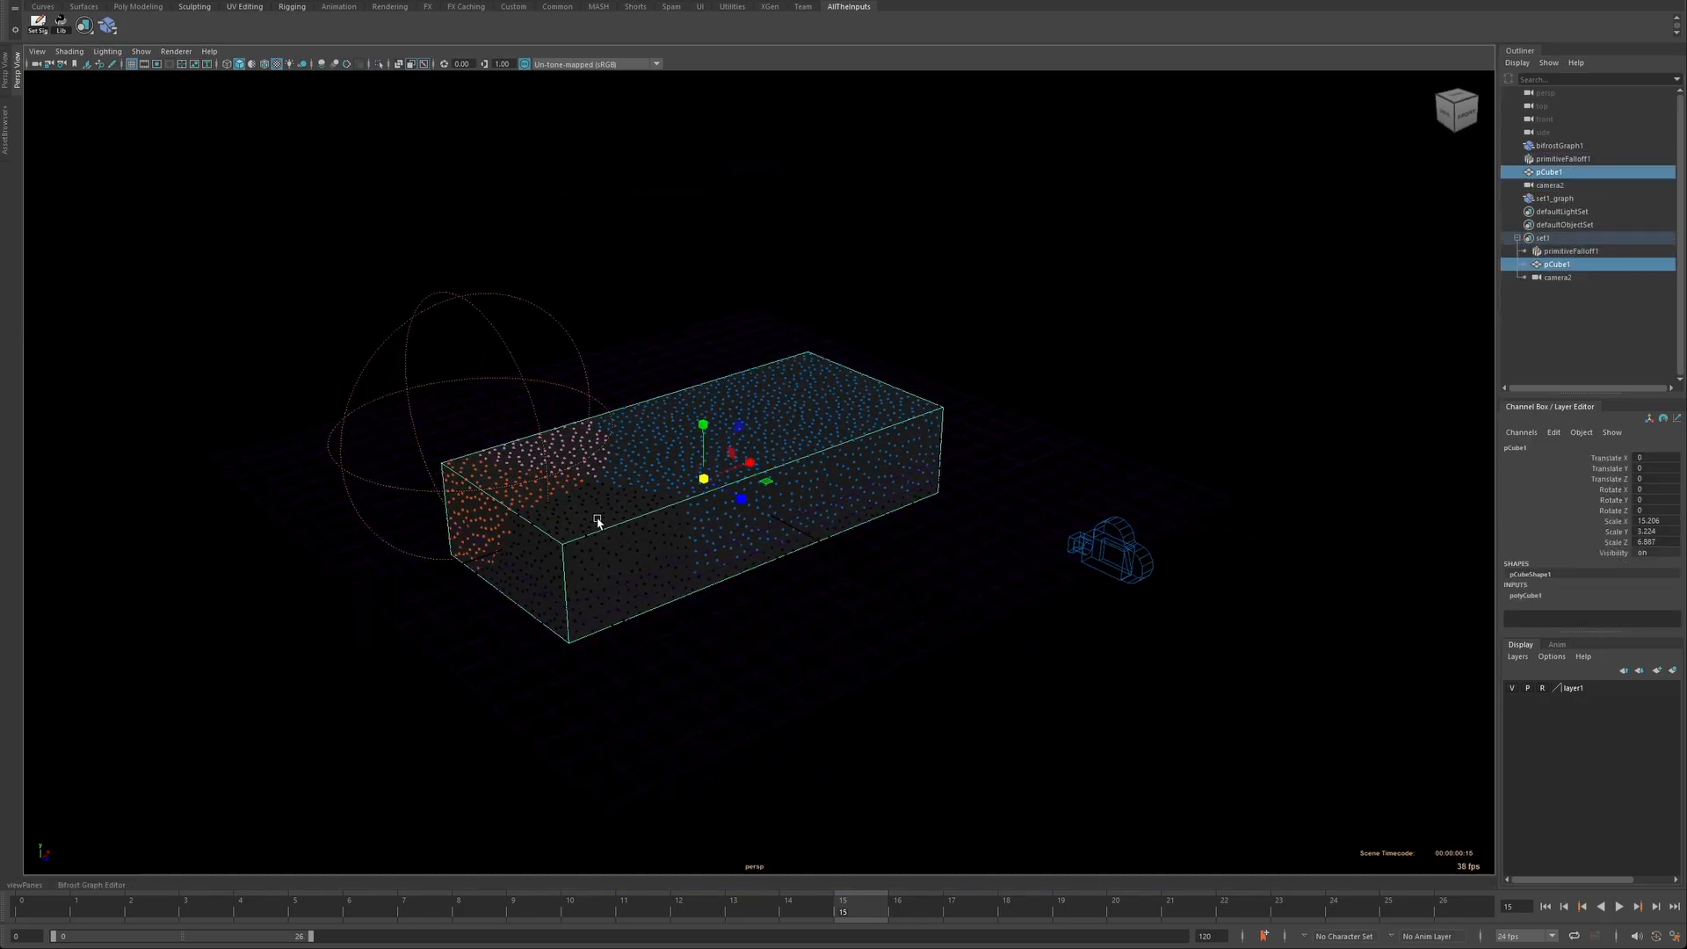
{"action": "key", "text": "ctrl+d"}
{"action": "key", "text": "e"}
{"action": "key", "text": "w"}
{"action": "left_click_drag", "start_coordinate": [672, 481], "coordinate": [635, 514]}
{"action": "left_click_drag", "start_coordinate": [706, 471], "coordinate": [865, 505]}
{"action": "key", "text": "ctrl+d"}
{"action": "key", "text": "e"}
{"action": "key", "text": "w"}
- Duplicate camera2 and move and rotate the copy to face the boxes from above
{"action": "left_click_drag", "start_coordinate": [791, 563], "coordinate": [684, 455], "text": "alt"}
{"action": "left_click", "coordinate": [1132, 475]}
{"action": "key", "text": "e"}
{"action": "left_click_drag", "start_coordinate": [1132, 479], "coordinate": [854, 438], "text": "alt"}
{"action": "key", "text": "w"}
{"action": "key", "text": "ctrl+d"}
{"action": "key", "text": "e"}
{"action": "key", "text": "w"}
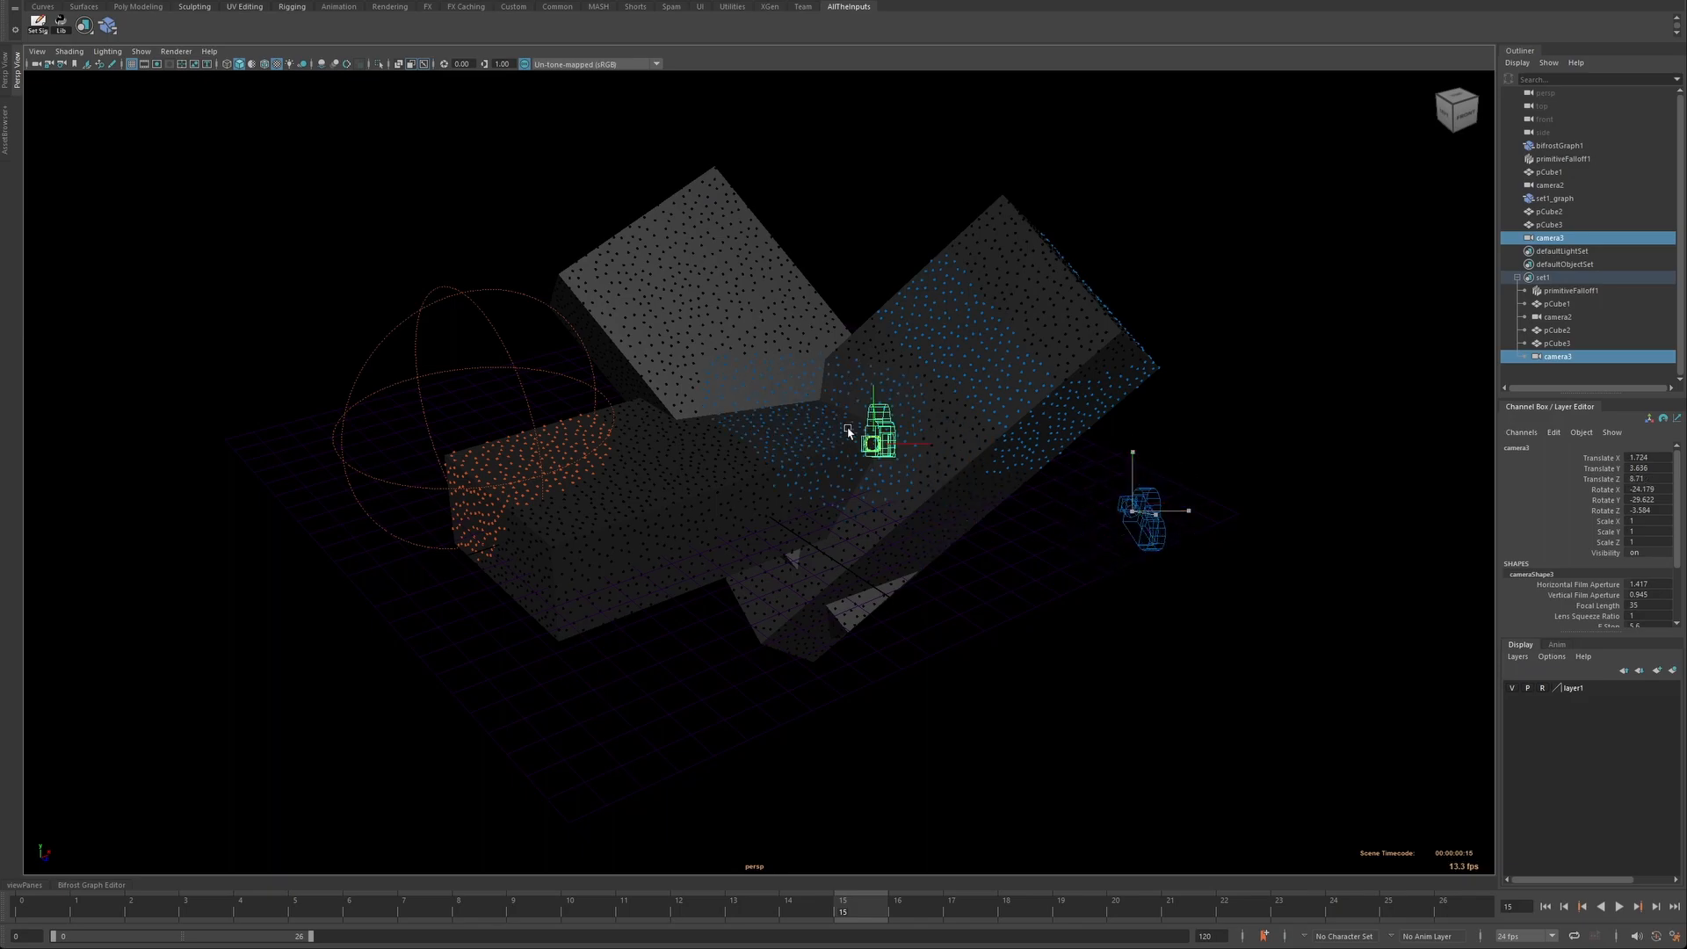
{"action": "middle_click_drag", "start_coordinate": [855, 438], "coordinate": [787, 381]}
- Duplicate the primitiveFalloff1 sphere, then flatten, rotate and place the copy between the crossed boxes
{"action": "left_click_drag", "start_coordinate": [787, 381], "coordinate": [835, 383], "text": "alt"}
{"action": "key", "text": "ctrl+a"}
{"action": "left_click", "coordinate": [735, 713]}
{"action": "left_click", "coordinate": [349, 514]}
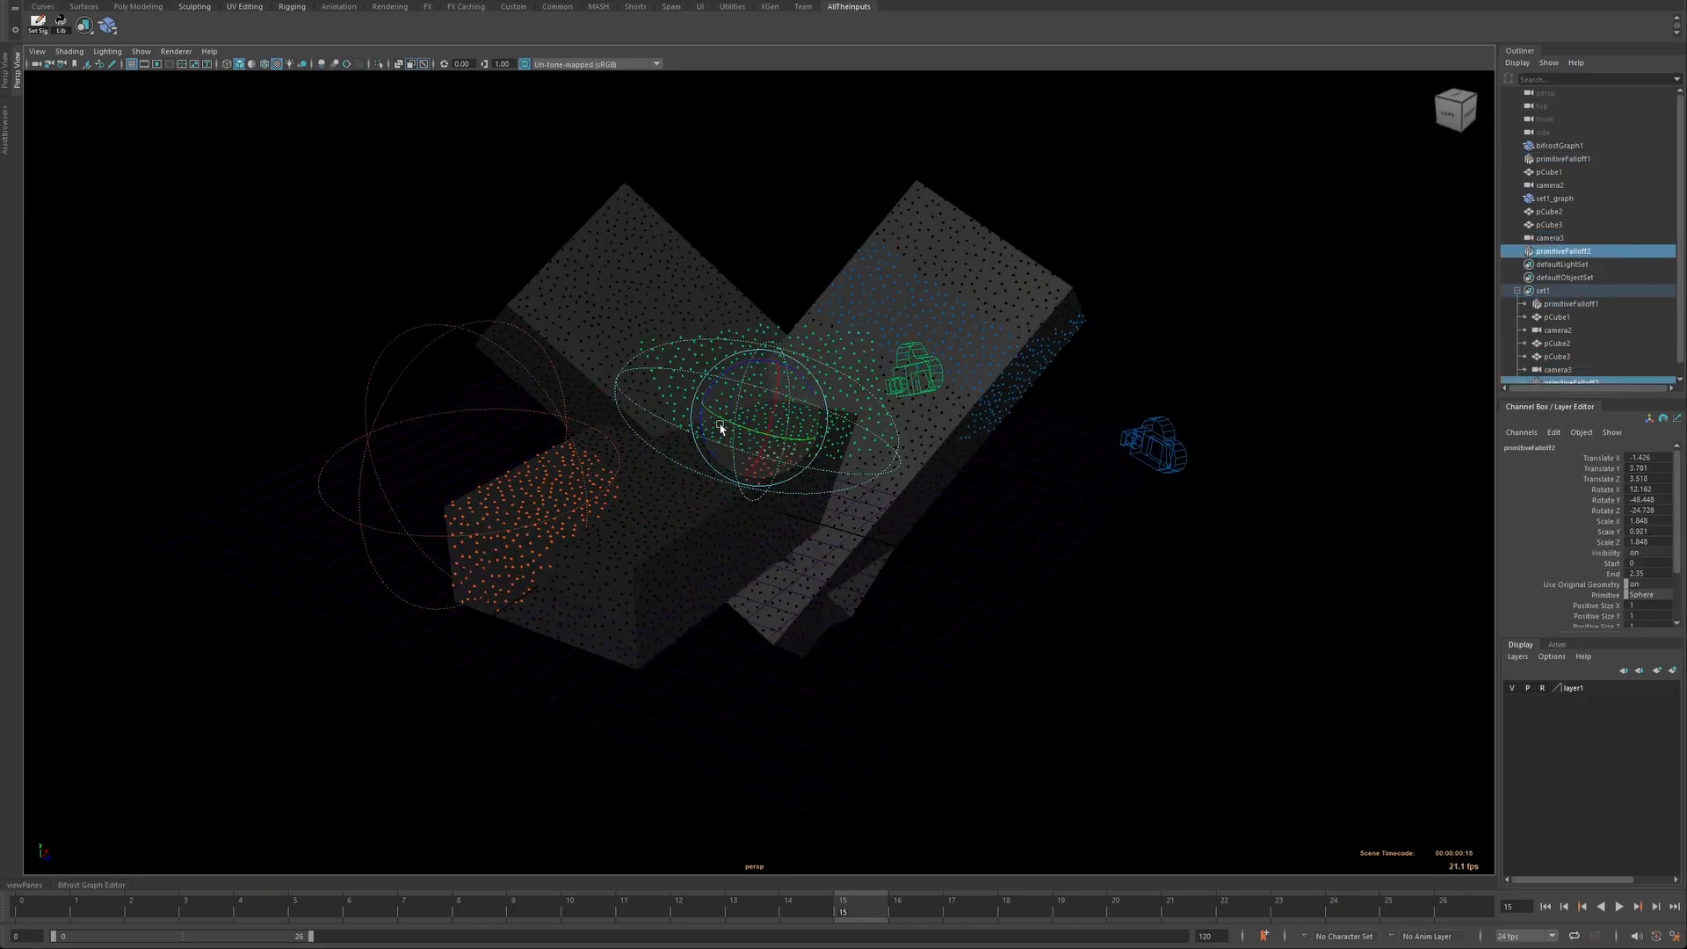
{"action": "left_click", "coordinate": [1171, 532]}
{"action": "left_click_drag", "start_coordinate": [1172, 533], "coordinate": [403, 606], "text": "alt"}
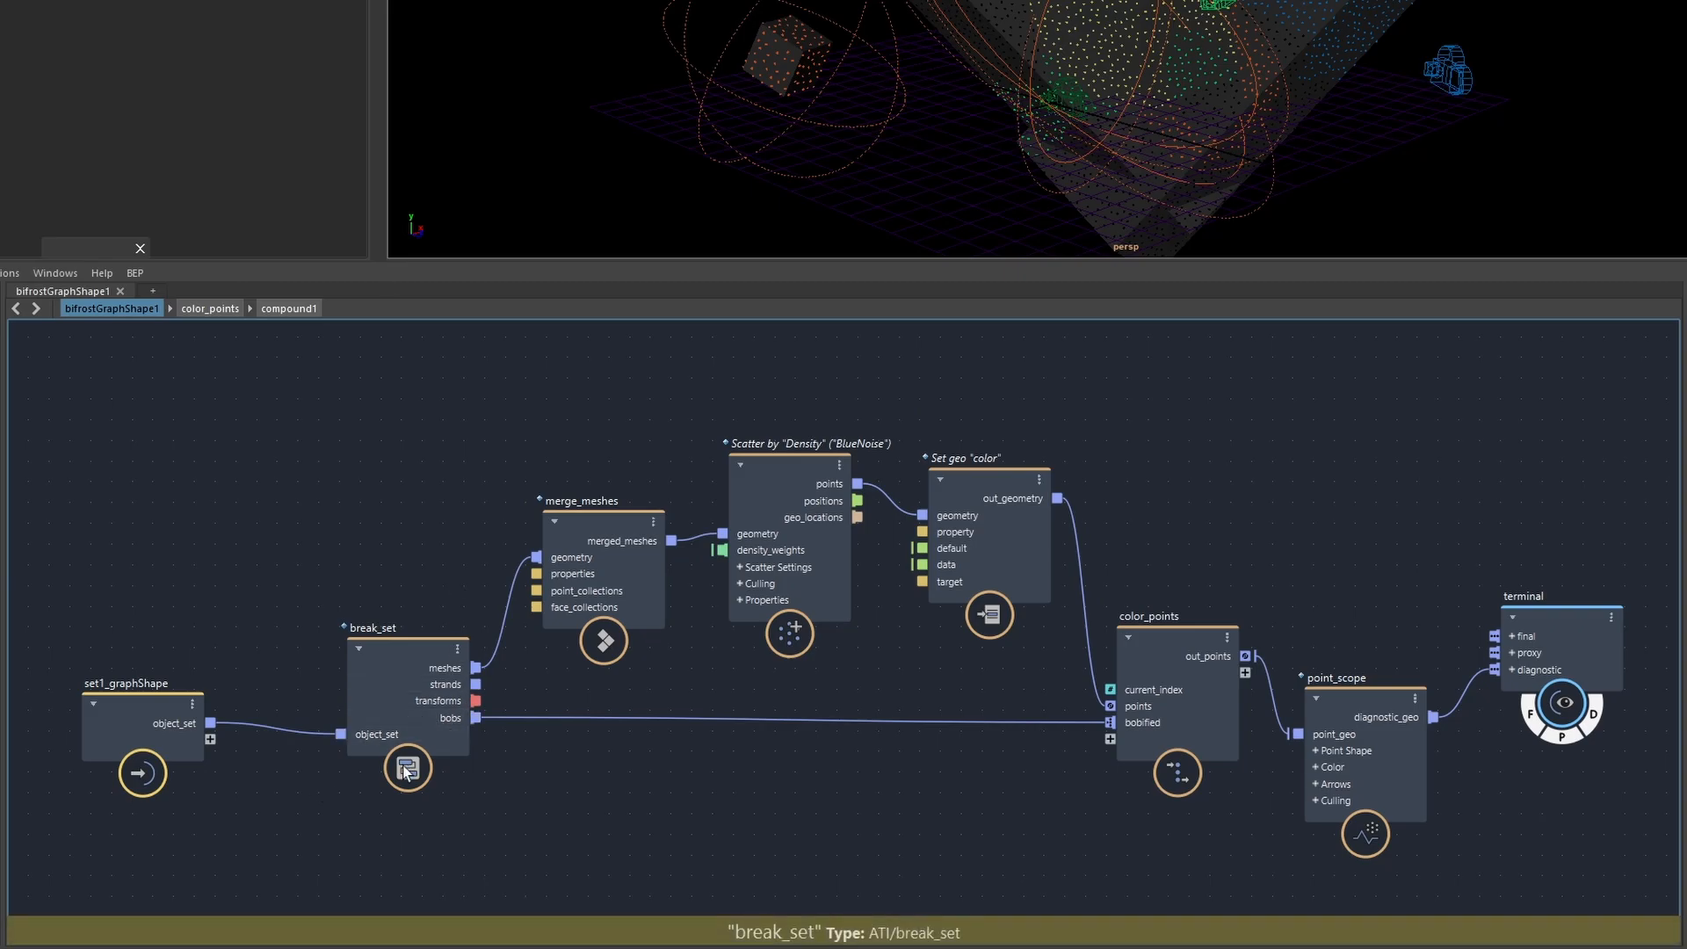
- Make the break_set compound editable
{"action": "right_click", "coordinate": [406, 774]}
{"action": "left_click", "coordinate": [450, 866]}
{"action": "middle_click_drag", "start_coordinate": [875, 790], "coordinate": [636, 754], "text": "alt"}
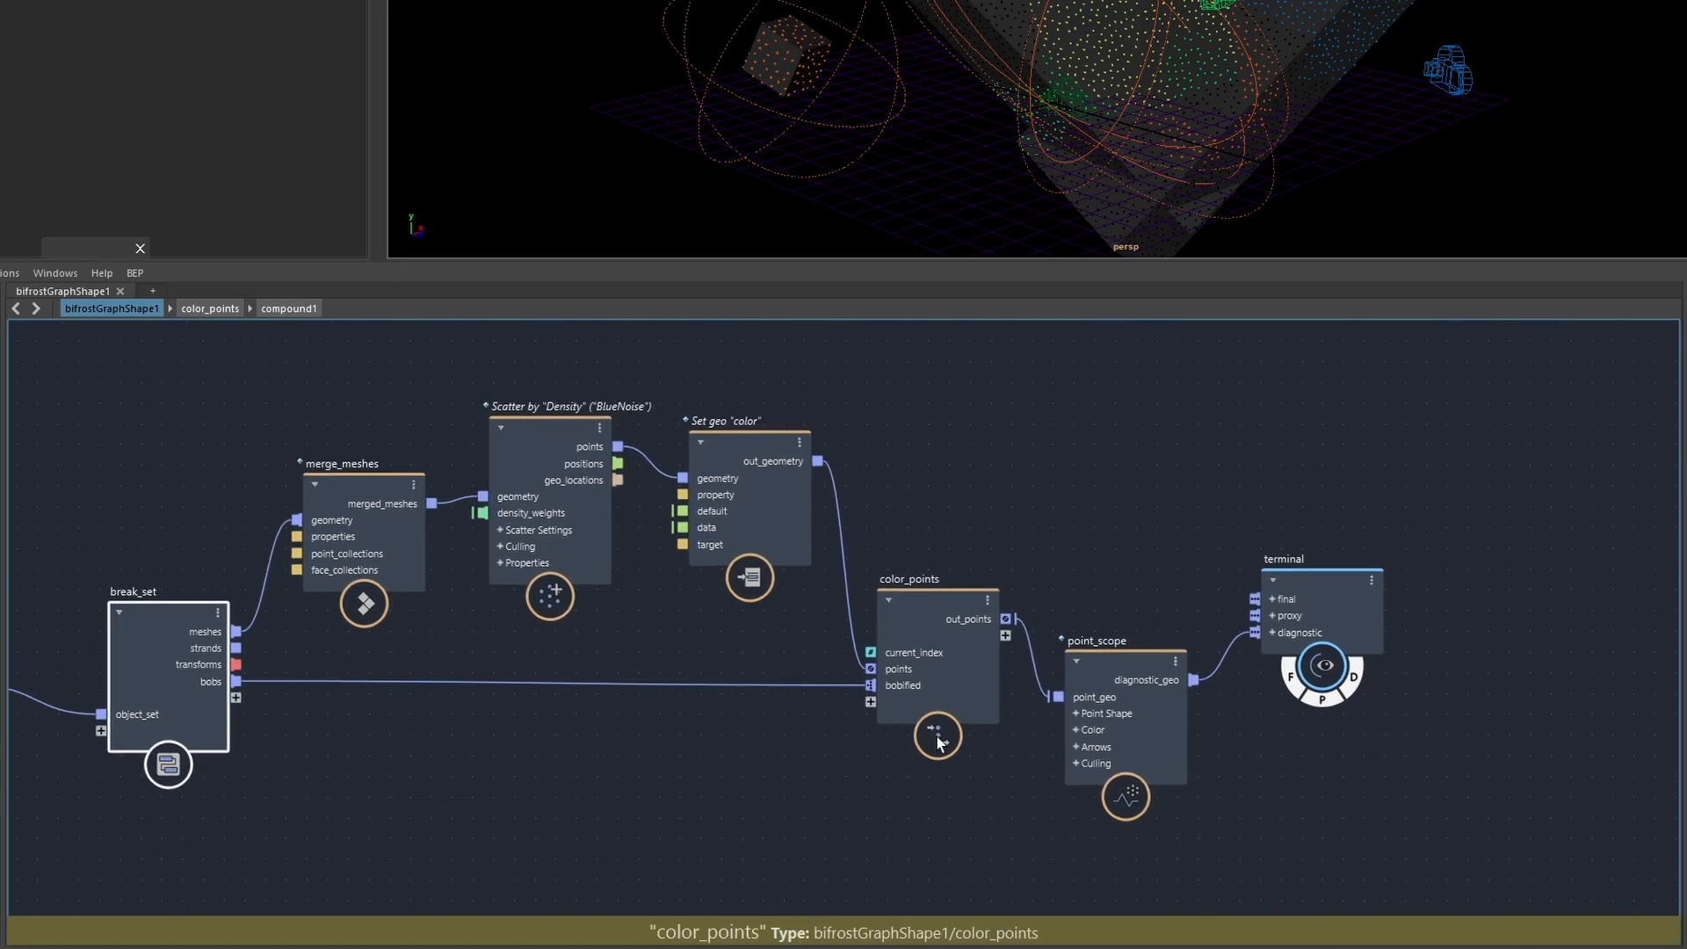
- Go into compound1 inside color_points and make both Is Bobify type-check compounds editable
{"action": "double_click", "coordinate": [936, 738]}
{"action": "double_click", "coordinate": [852, 762]}
{"action": "middle_click_drag", "start_coordinate": [544, 615], "coordinate": [646, 910], "text": "alt"}
{"action": "scroll", "coordinate": [650, 475], "scroll_direction": "up", "scroll_amount": 3}
{"action": "right_click", "coordinate": [689, 530]}
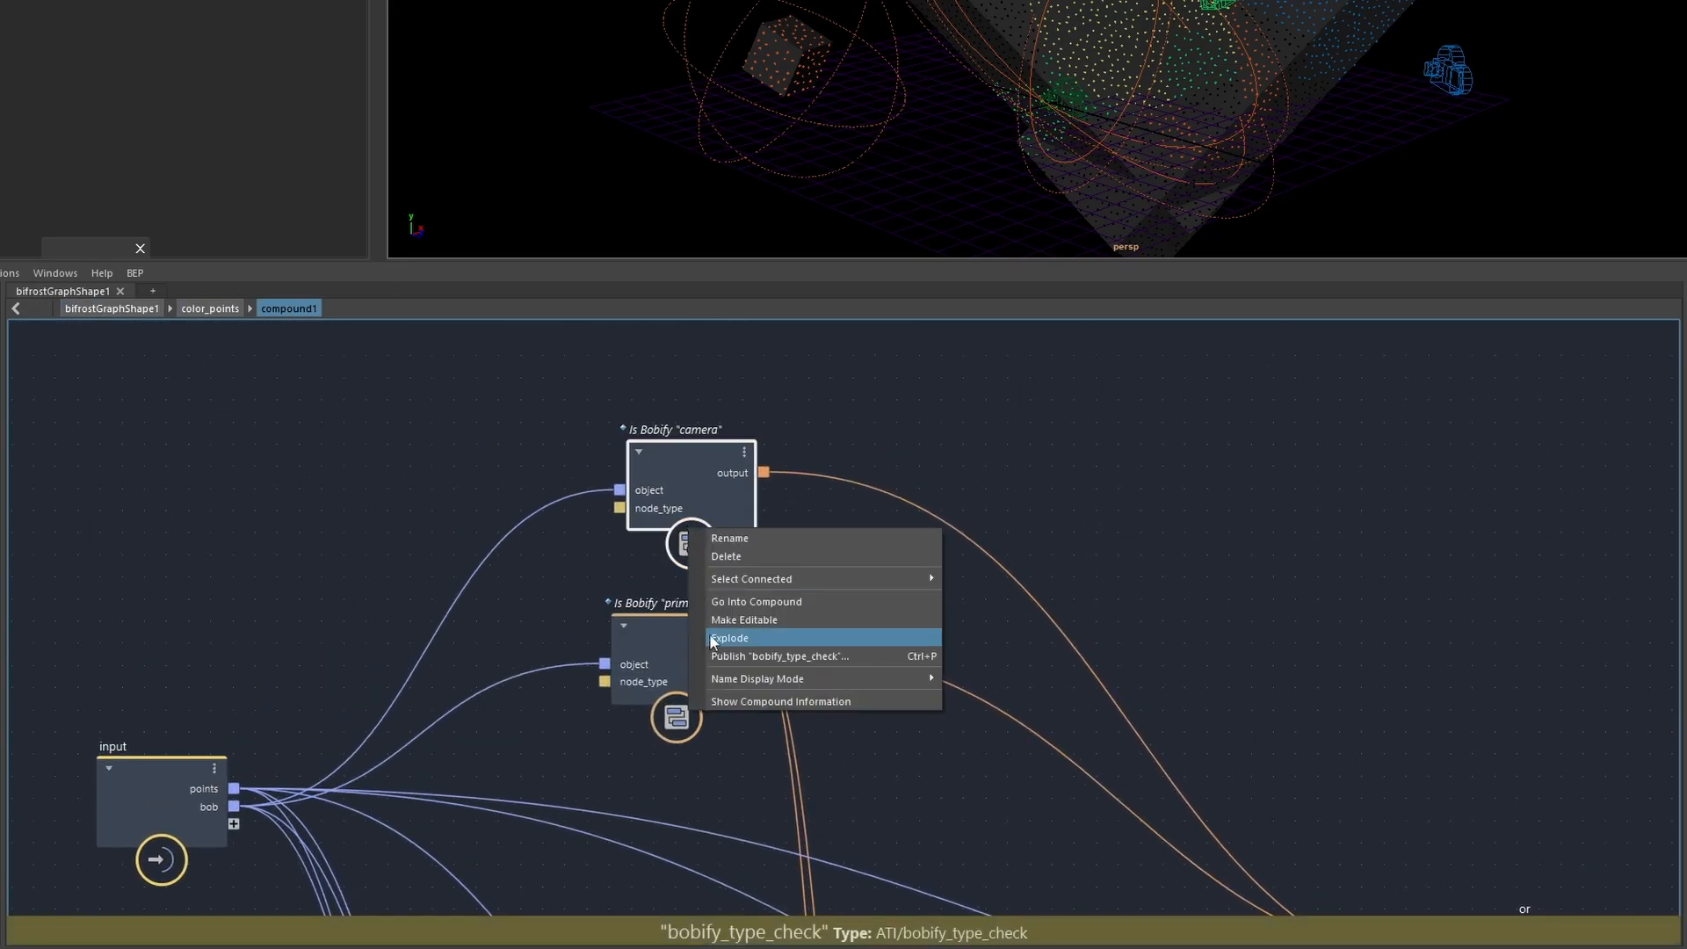
{"action": "left_click", "coordinate": [713, 621]}
{"action": "right_click", "coordinate": [676, 715]}
{"action": "left_click", "coordinate": [701, 806]}
- Go into the nested compound with the primitiveFalloff input, make its inner compound node editable, and return to compound1
{"action": "middle_click_drag", "start_coordinate": [652, 831], "coordinate": [389, 290], "text": "alt"}
{"action": "scroll", "coordinate": [425, 719], "scroll_direction": "down", "scroll_amount": 1}
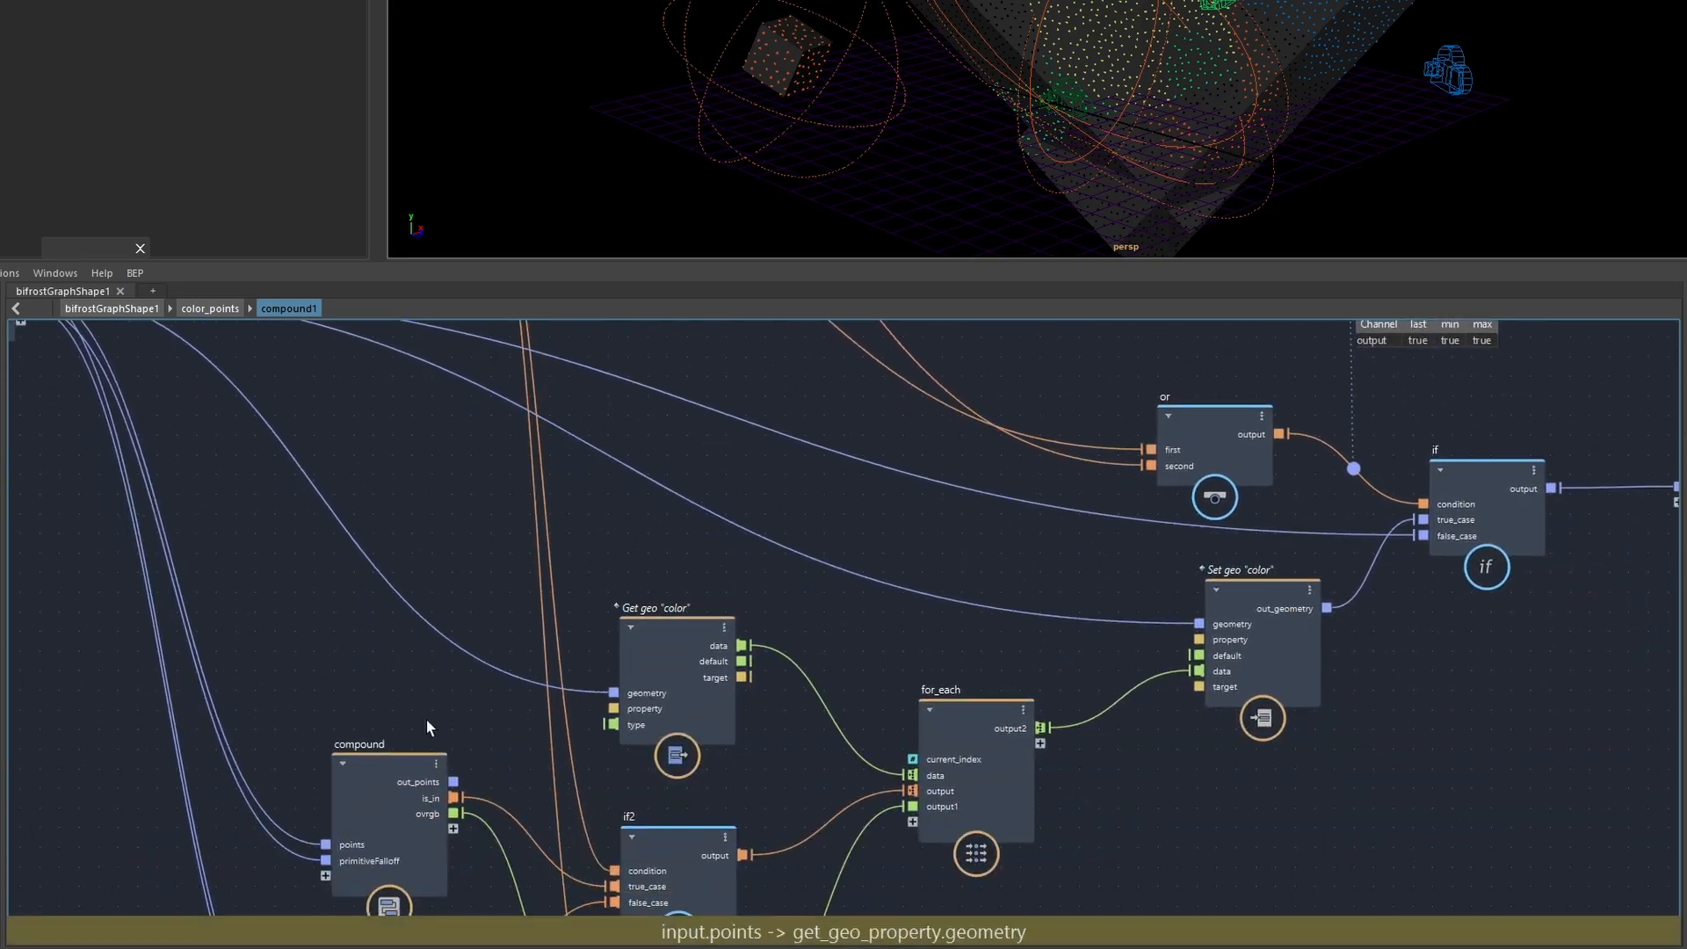
{"action": "middle_click_drag", "start_coordinate": [425, 719], "coordinate": [582, 479], "text": "alt"}
{"action": "double_click", "coordinate": [584, 479]}
{"action": "scroll", "coordinate": [603, 475], "scroll_direction": "down", "scroll_amount": 2}
{"action": "right_click", "coordinate": [647, 602]}
{"action": "left_click", "coordinate": [689, 691]}
{"action": "scroll", "coordinate": [875, 630], "scroll_direction": "down", "scroll_amount": 2}
{"action": "left_click", "coordinate": [289, 308]}
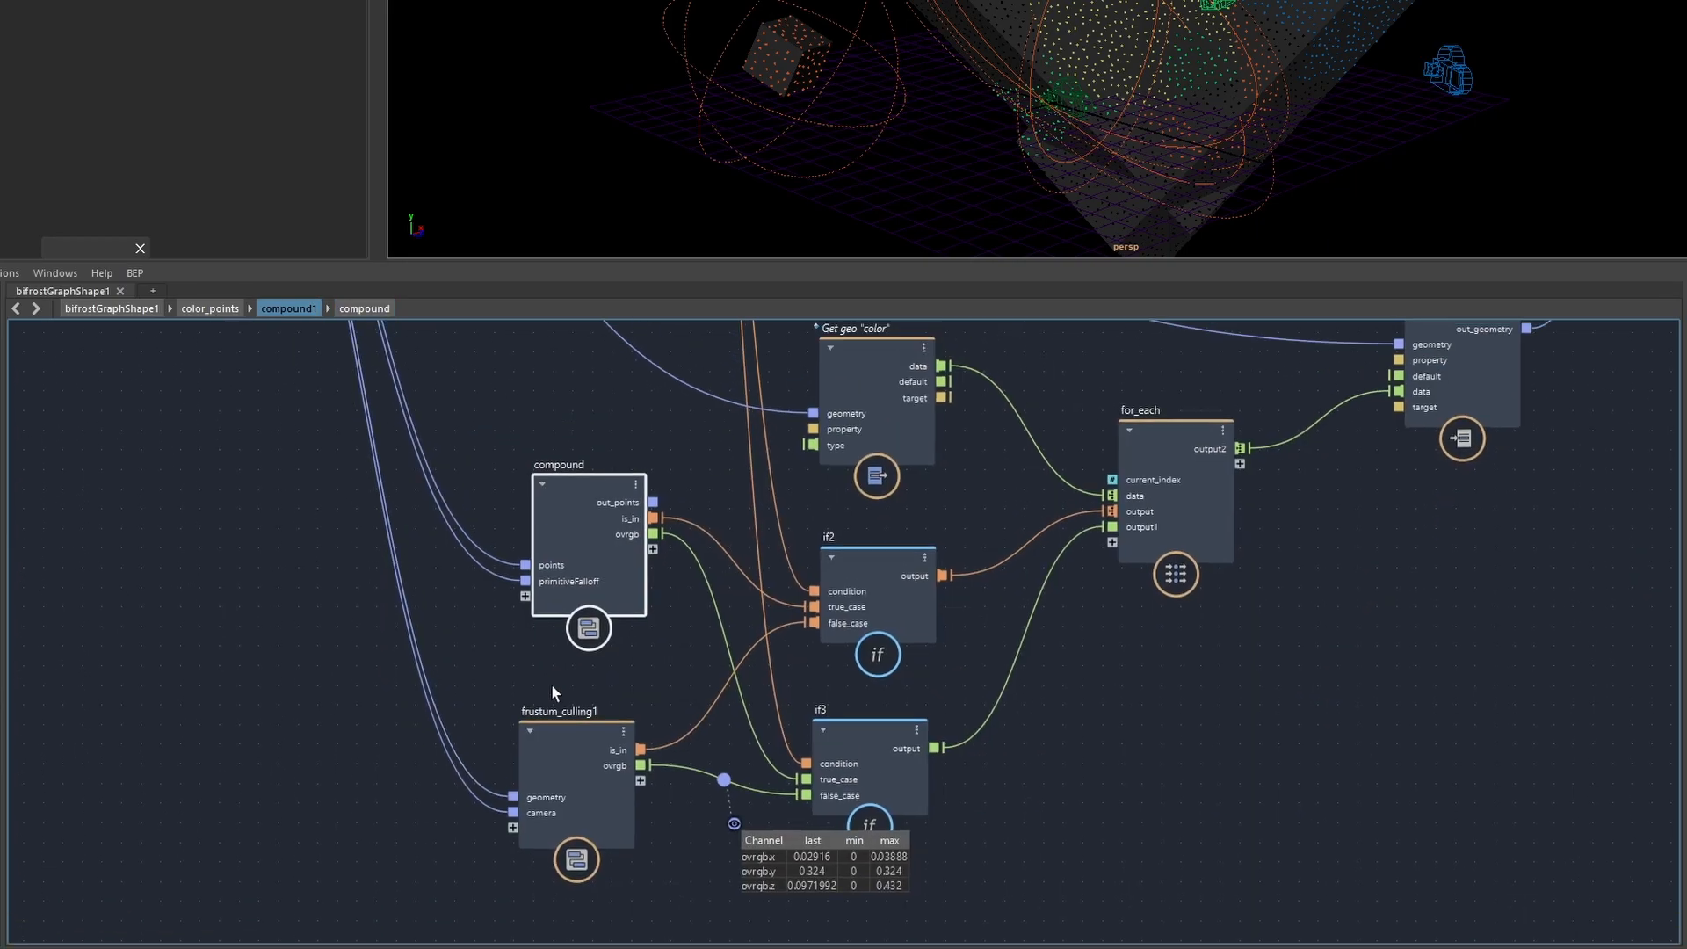
- Go into frustum_culling1, make its inner compound node editable, and return to the top-level bifrostGraphShape1 graph
{"action": "double_click", "coordinate": [565, 759]}
{"action": "scroll", "coordinate": [392, 685], "scroll_direction": "down", "scroll_amount": 1}
{"action": "middle_click_drag", "start_coordinate": [392, 685], "coordinate": [628, 494], "text": "alt"}
{"action": "right_click", "coordinate": [613, 585]}
{"action": "left_click", "coordinate": [660, 679]}
{"action": "middle_click_drag", "start_coordinate": [1169, 553], "coordinate": [870, 471], "text": "alt"}
{"action": "left_click", "coordinate": [130, 310]}
{"action": "middle_click_drag", "start_coordinate": [286, 452], "coordinate": [419, 525], "text": "alt"}
{"action": "scroll", "coordinate": [492, 466], "scroll_direction": "down", "scroll_amount": 1}
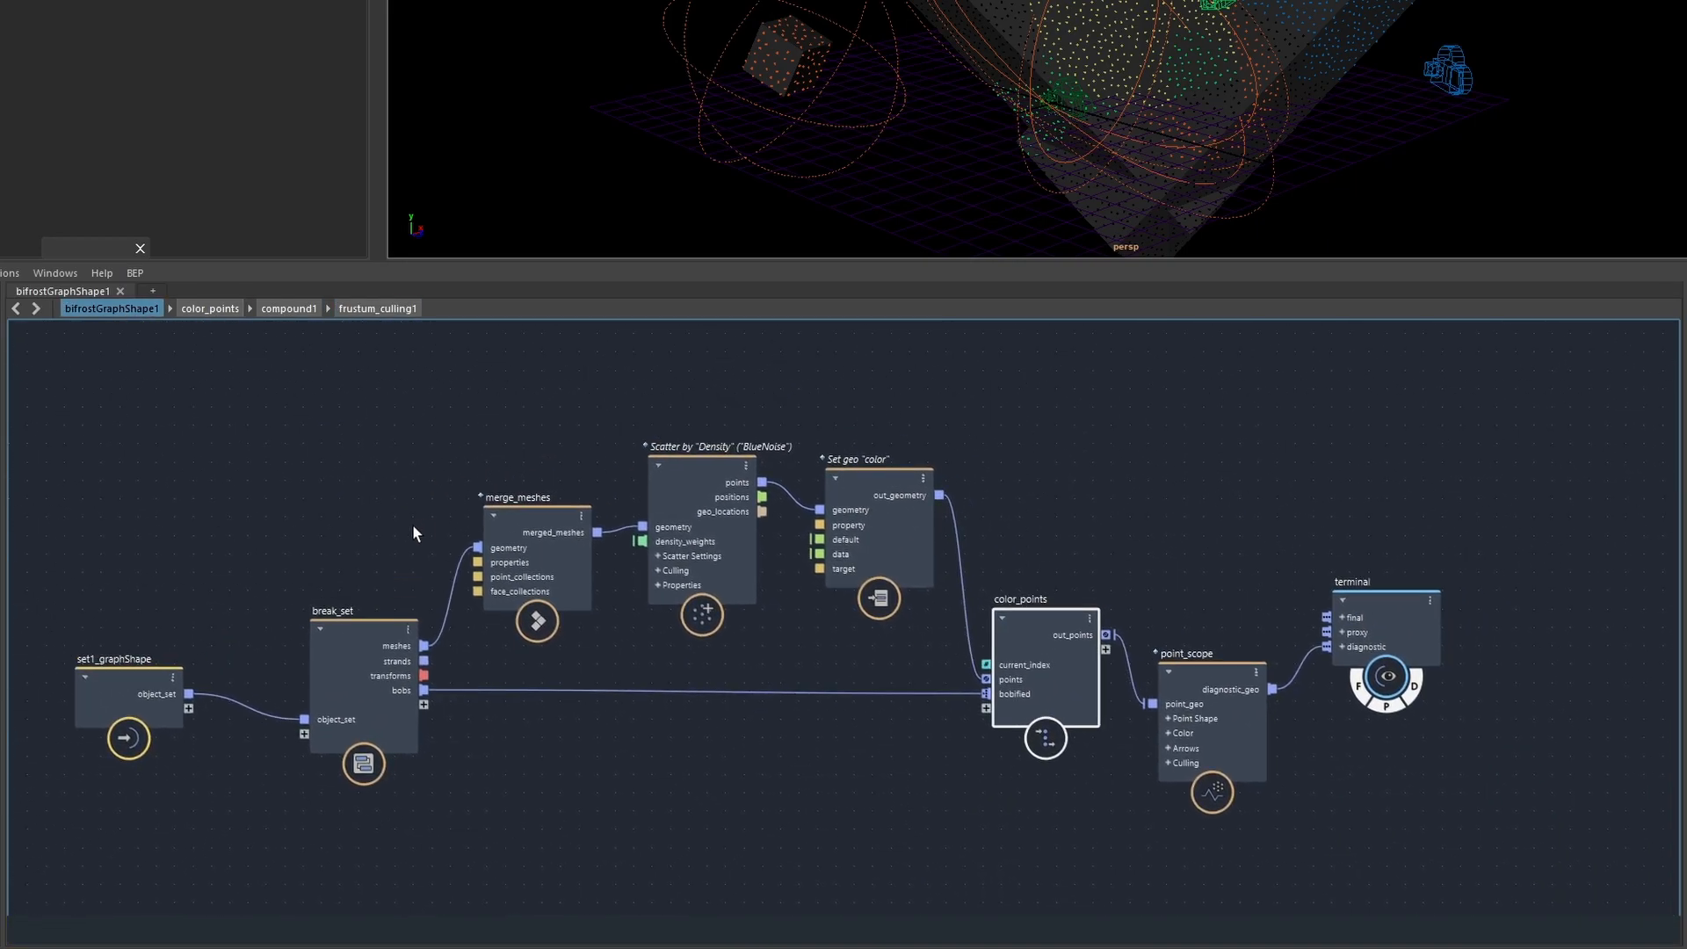
{"action": "middle_click_drag", "start_coordinate": [227, 835], "coordinate": [266, 847], "text": "alt"}
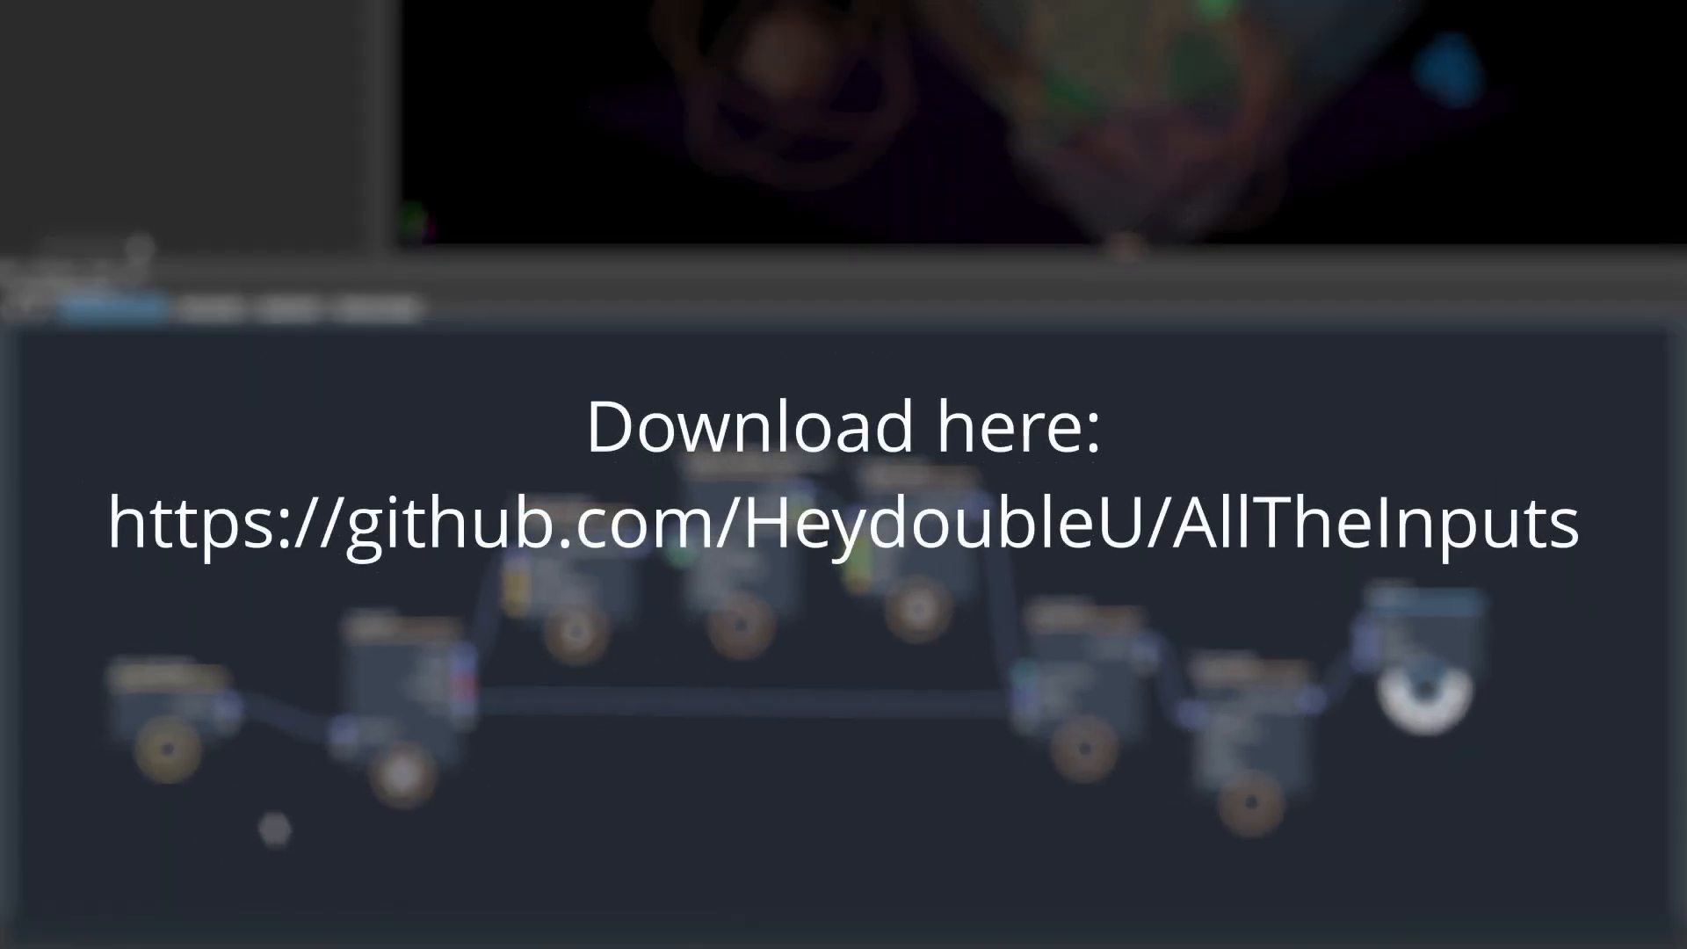